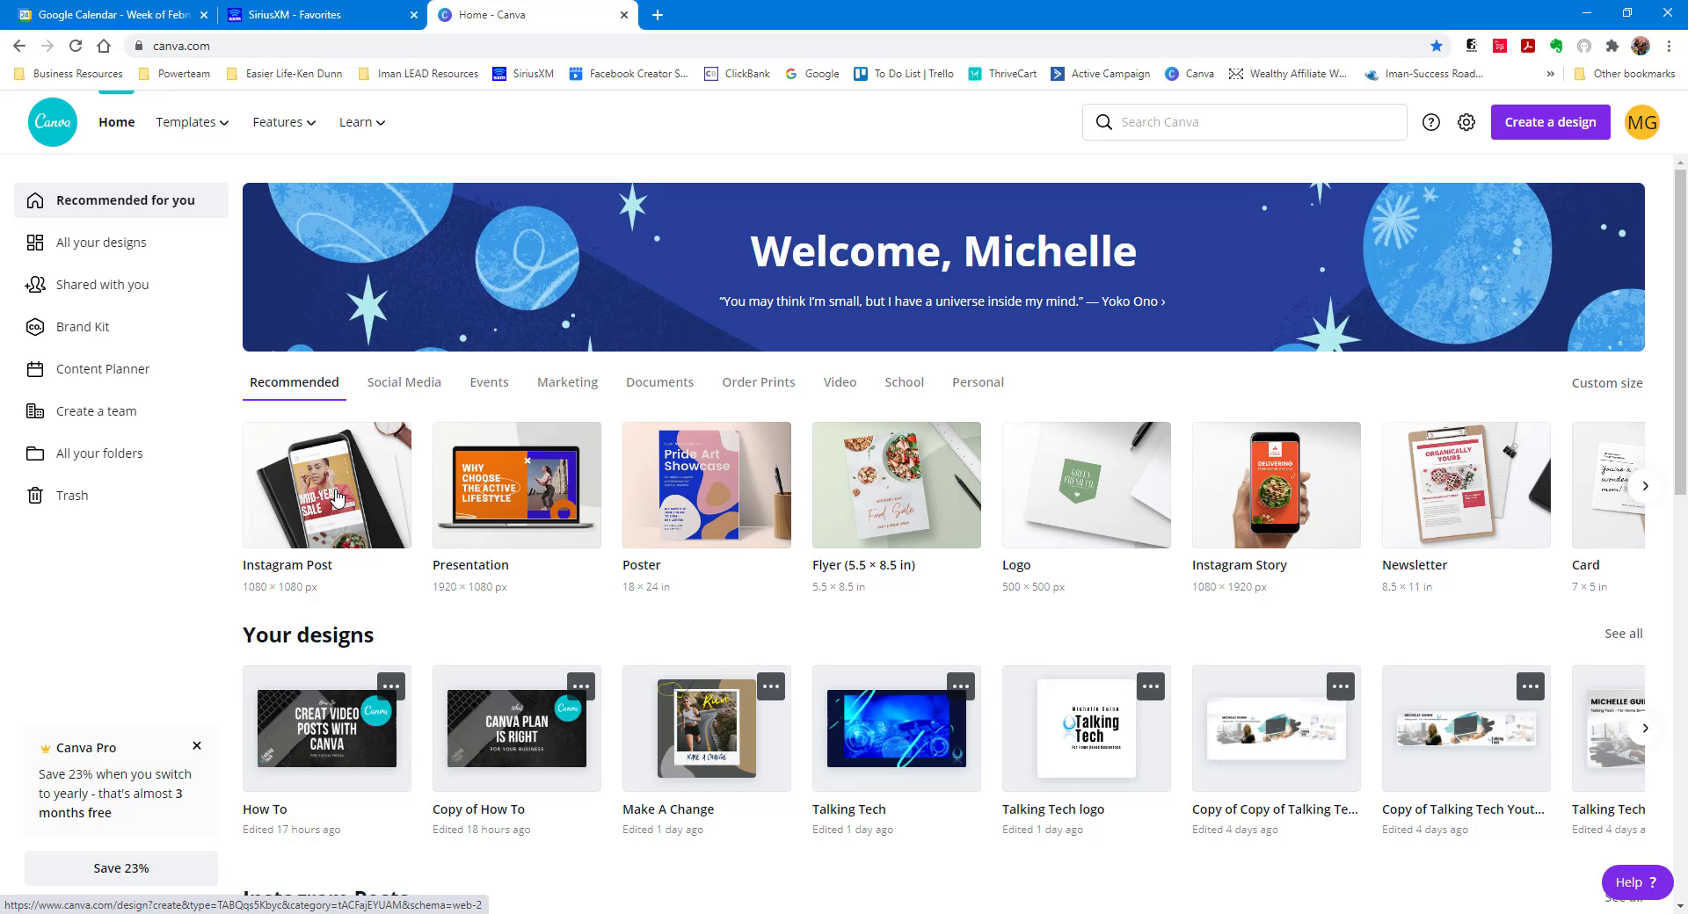
Create a new blank 1080 × 1080 px Instagram Post design
click(337, 497)
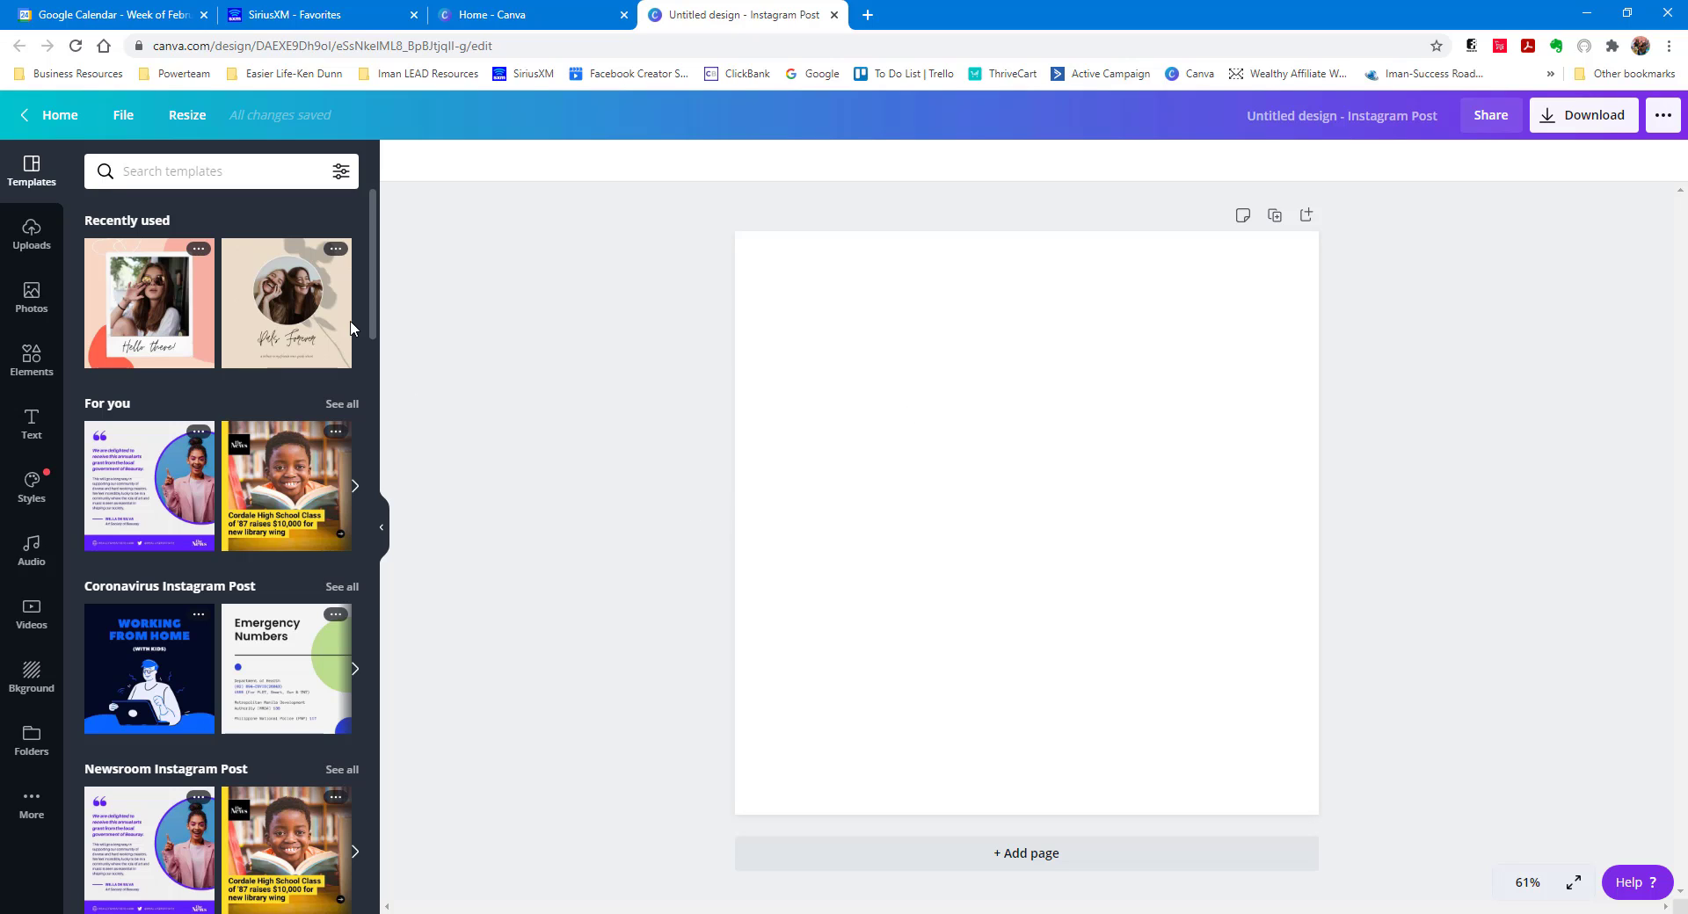
click(147, 311)
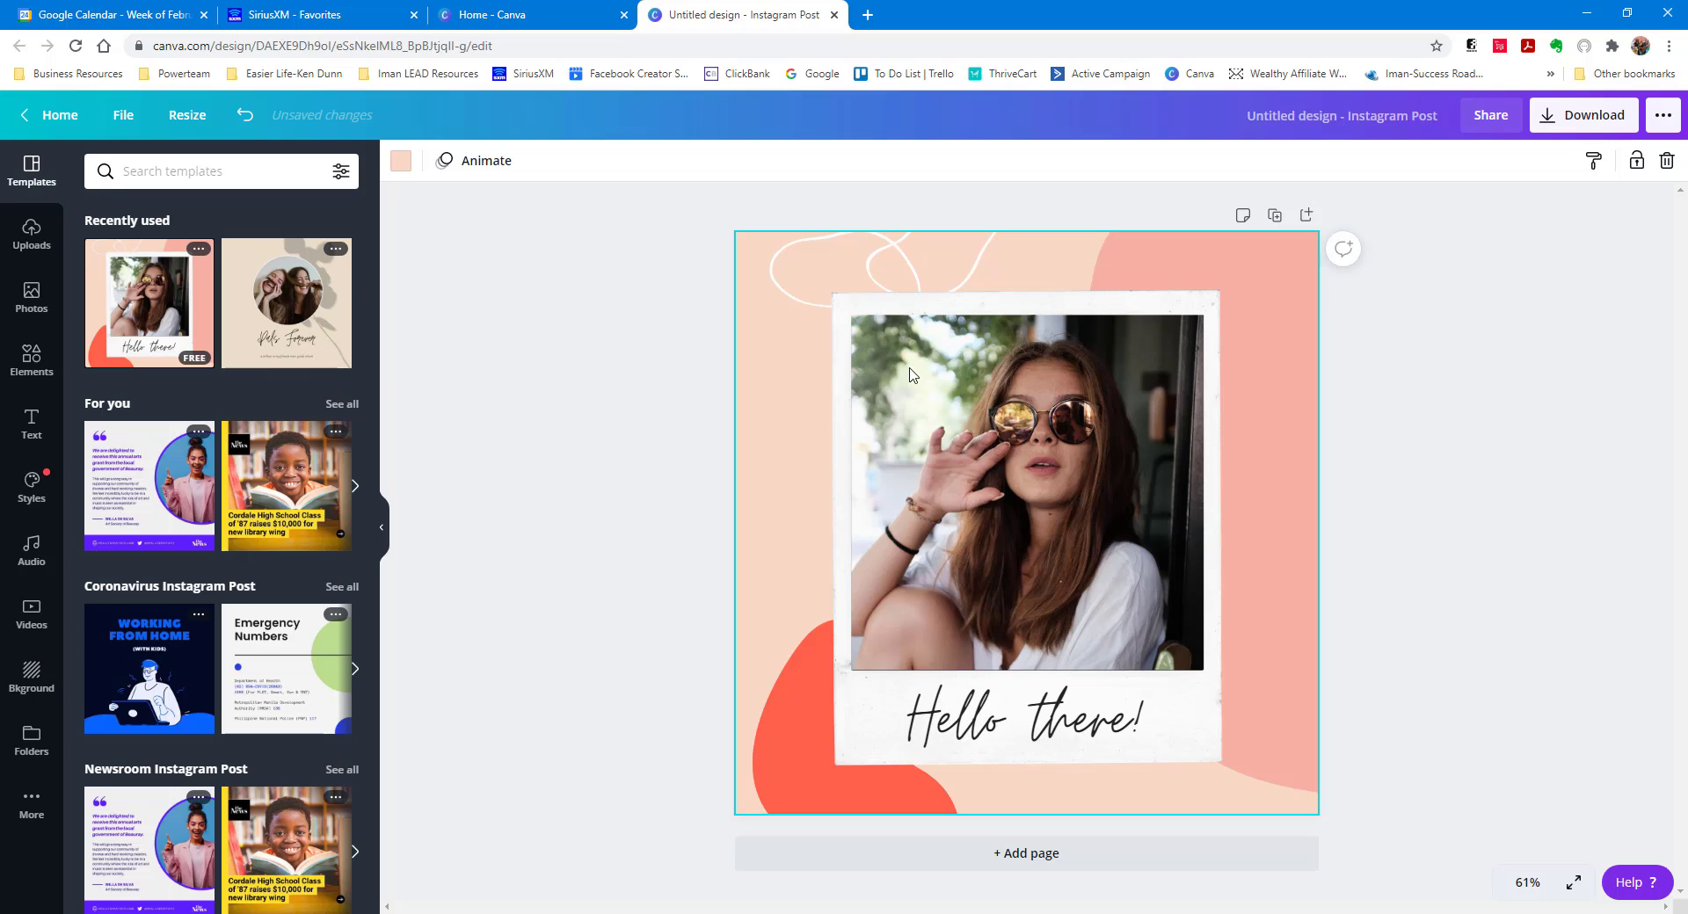
click(896, 271)
click(968, 449)
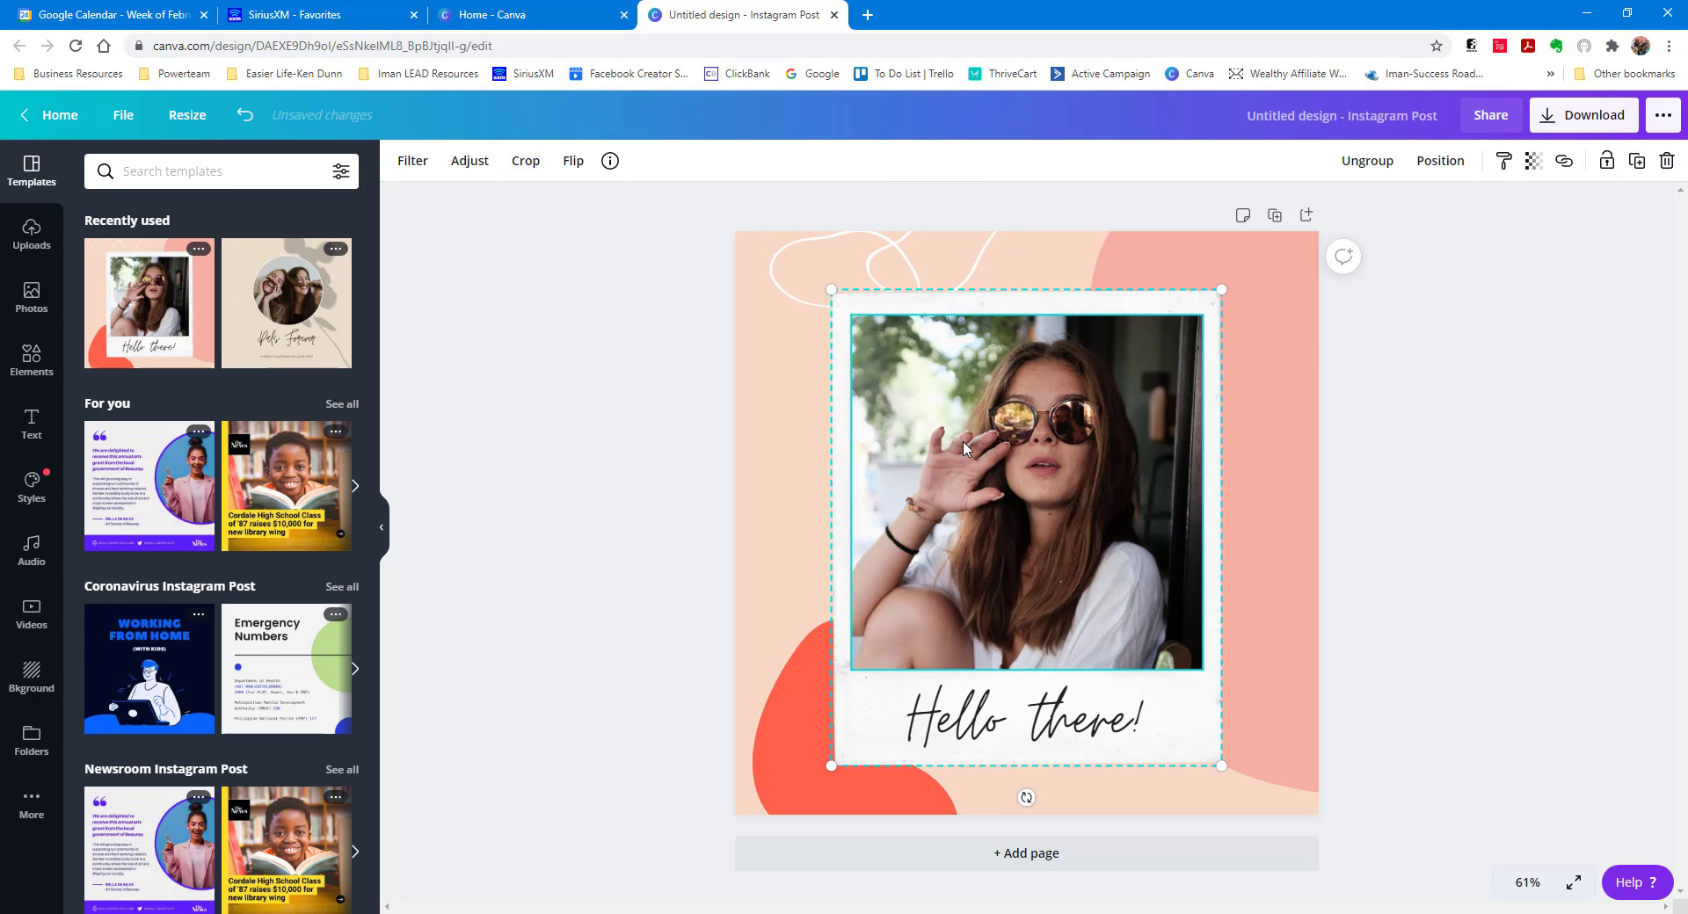
click(1022, 712)
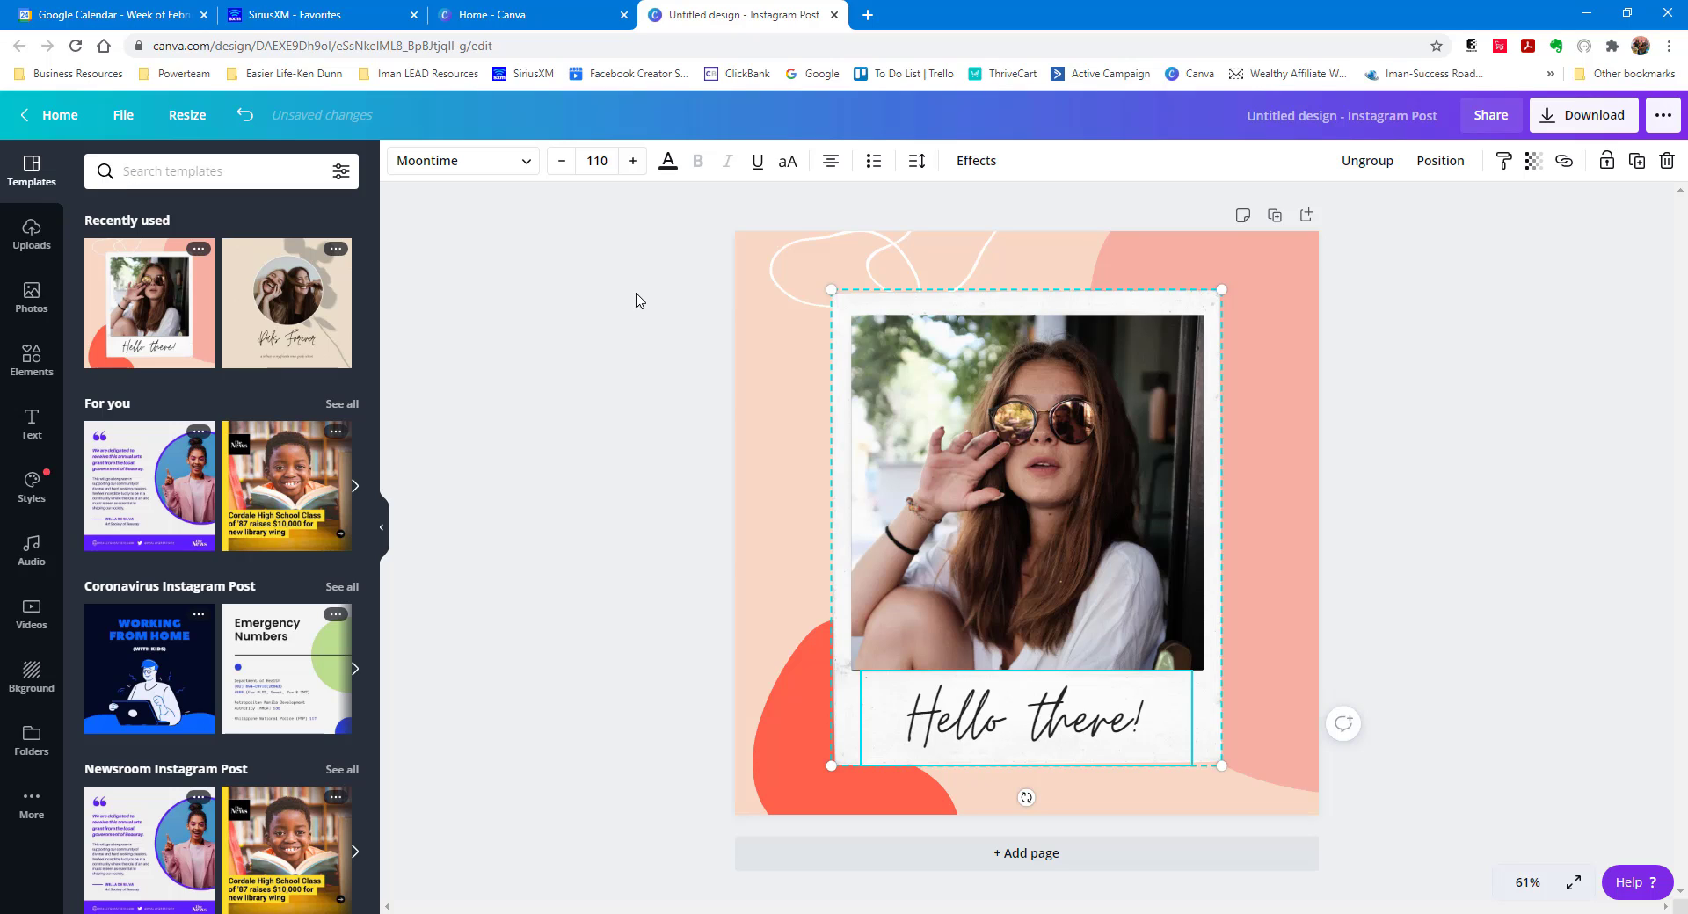
click(244, 119)
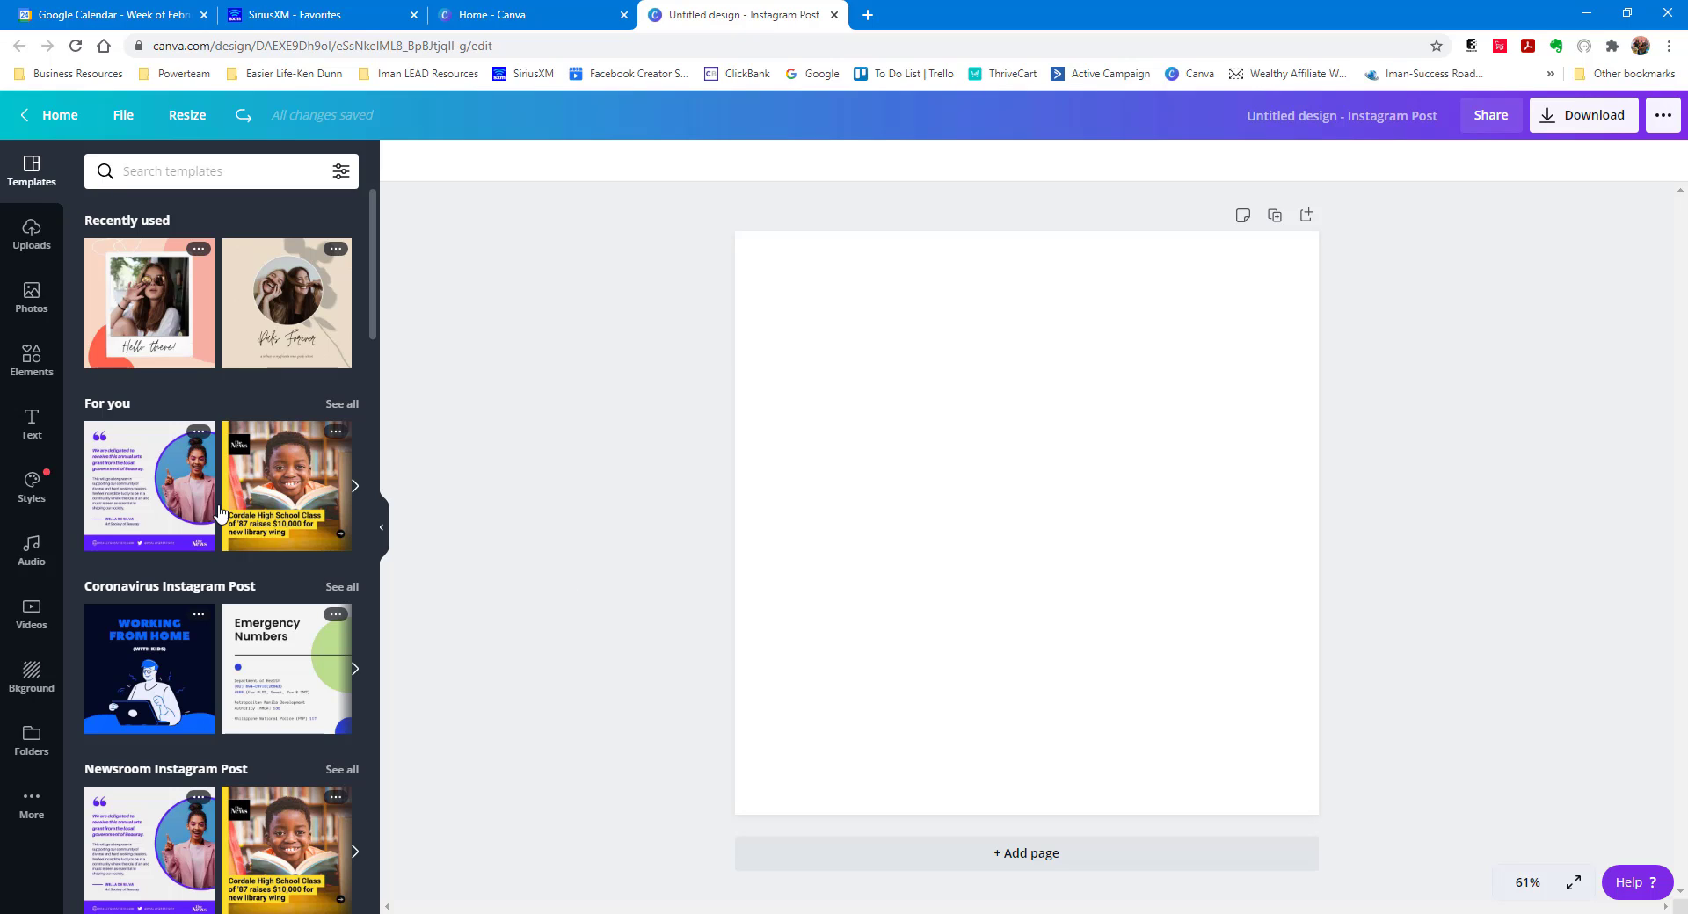
Search the photo library for "focus"
click(35, 293)
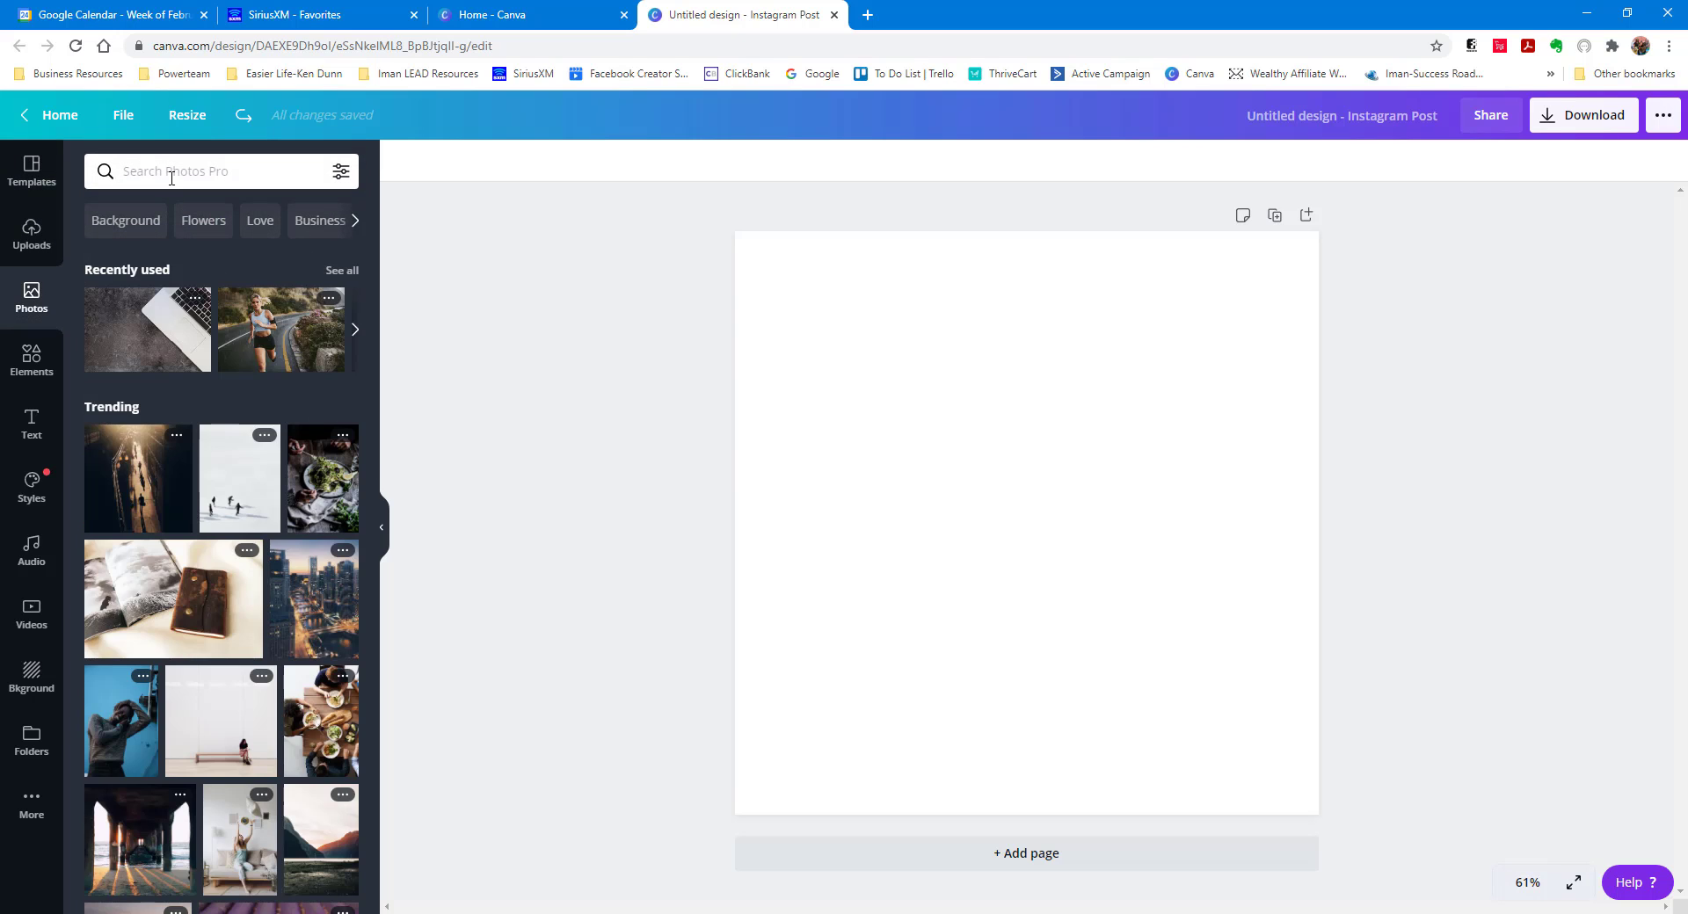
click(171, 174)
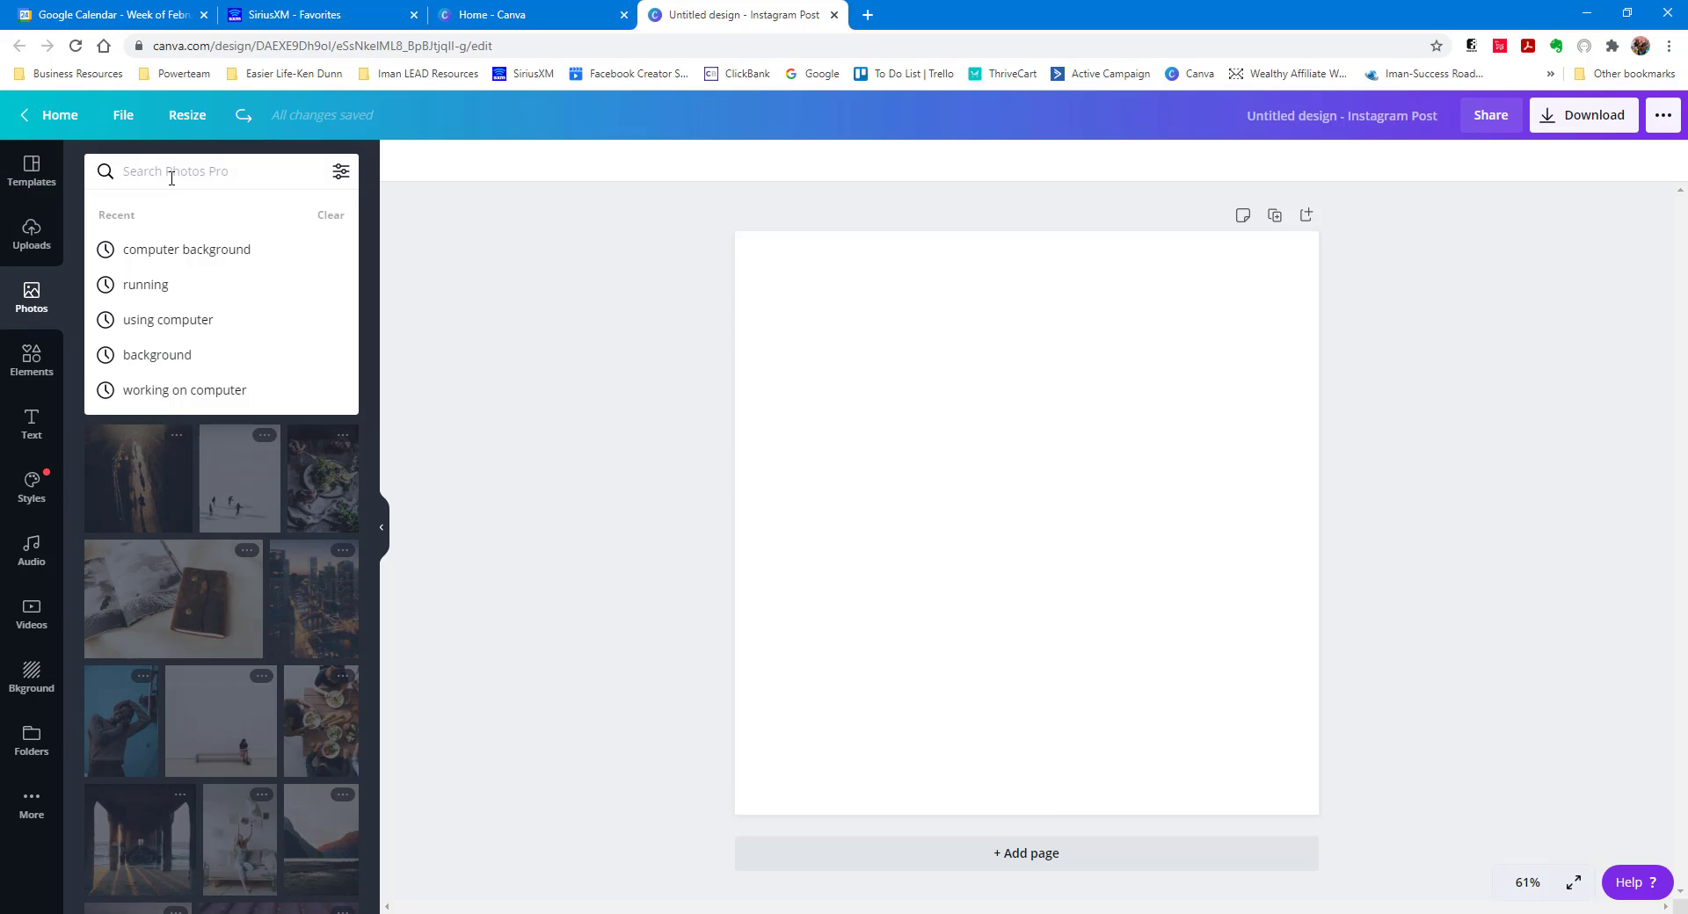
click(438, 273)
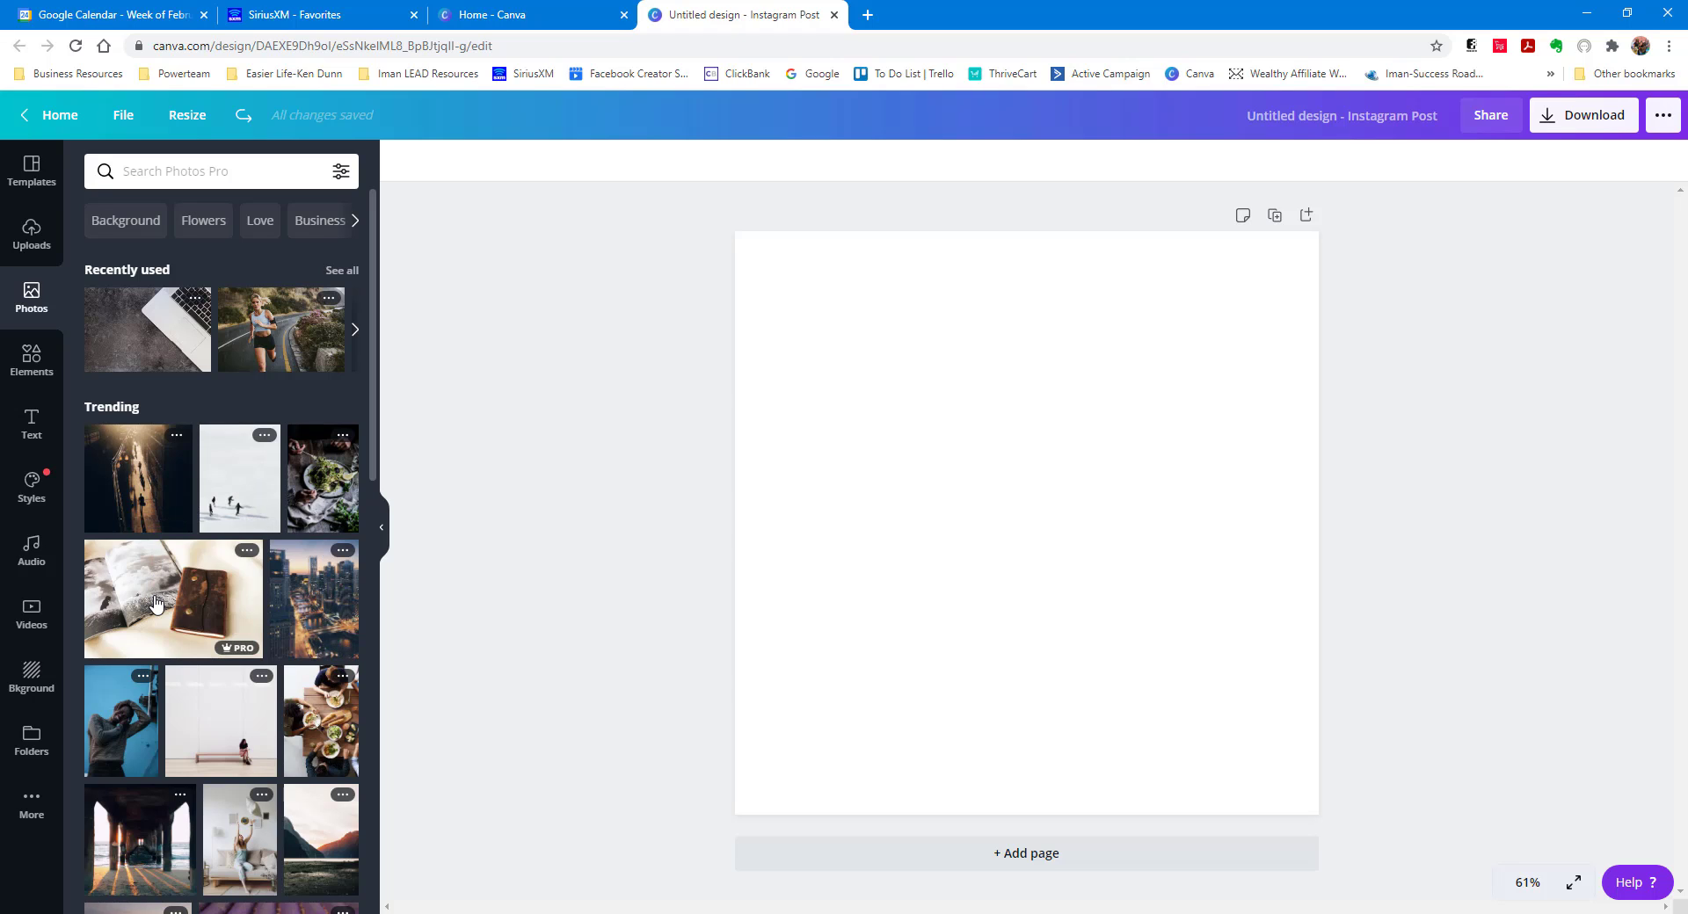
scroll(154, 752, down, 6)
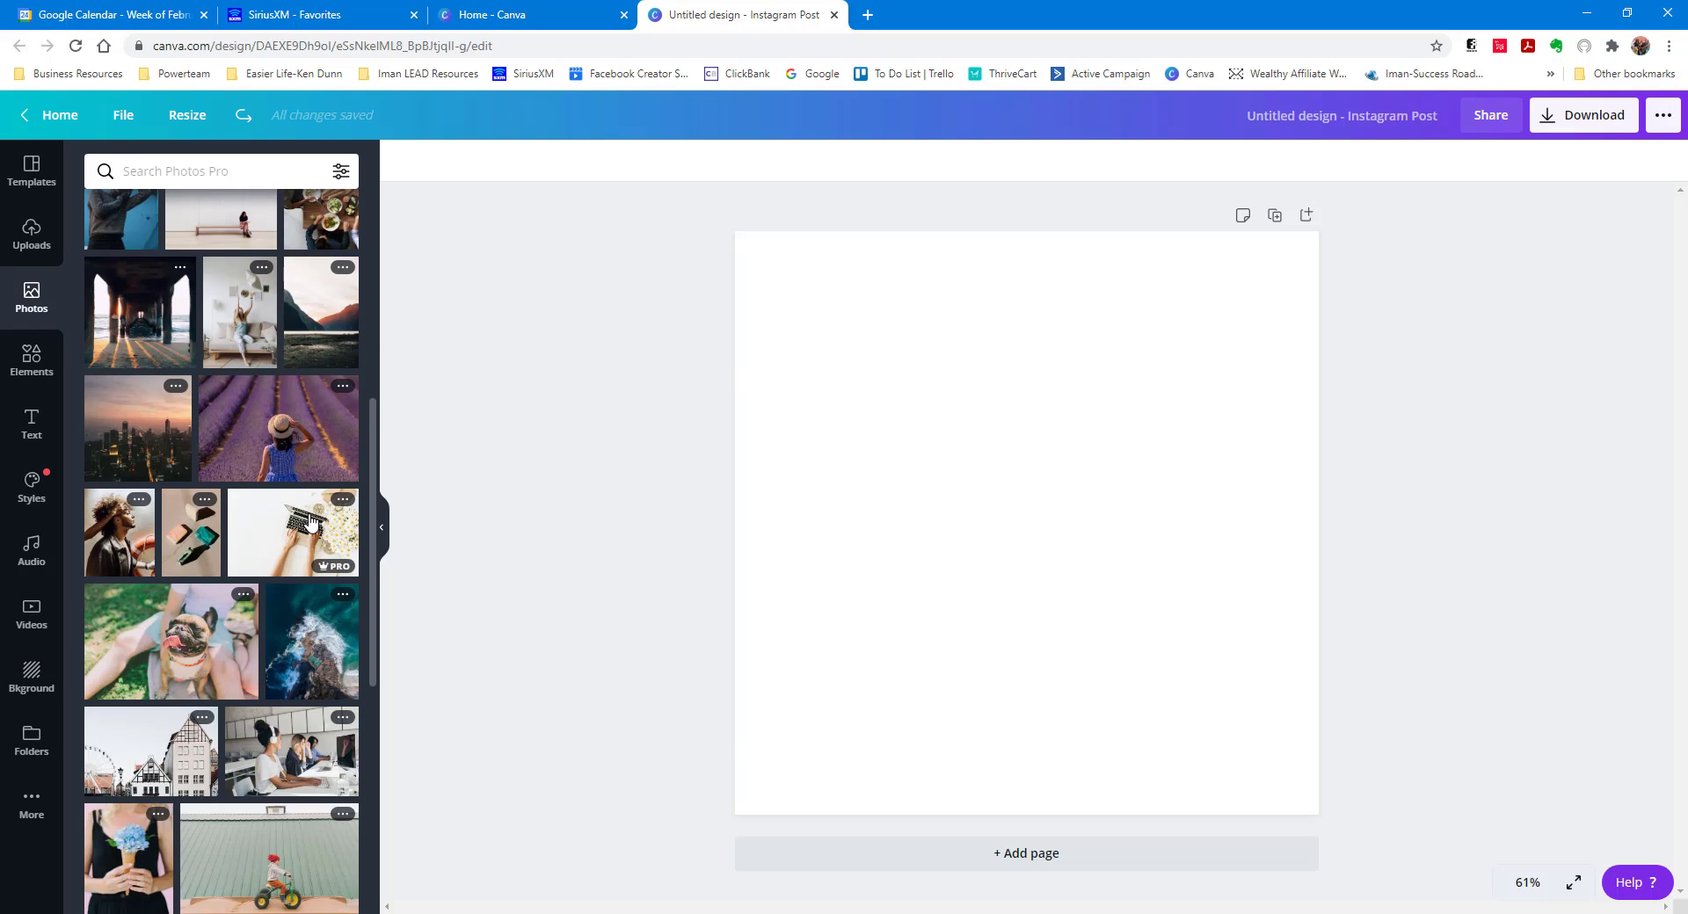
scroll(297, 427, up, 6)
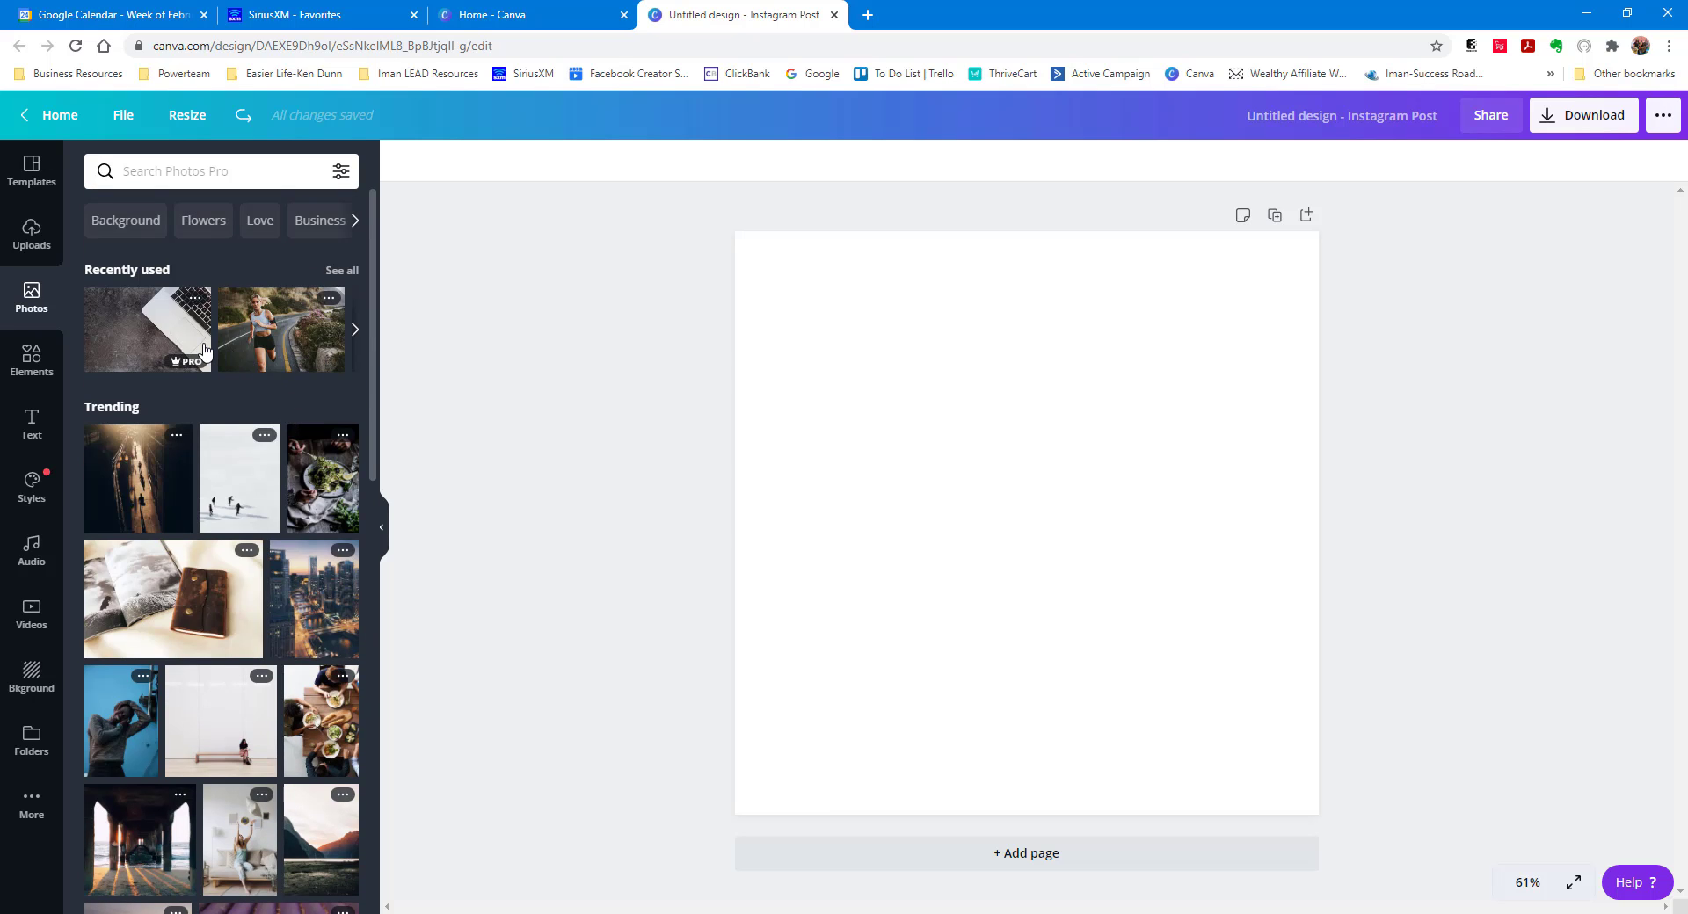
click(194, 172)
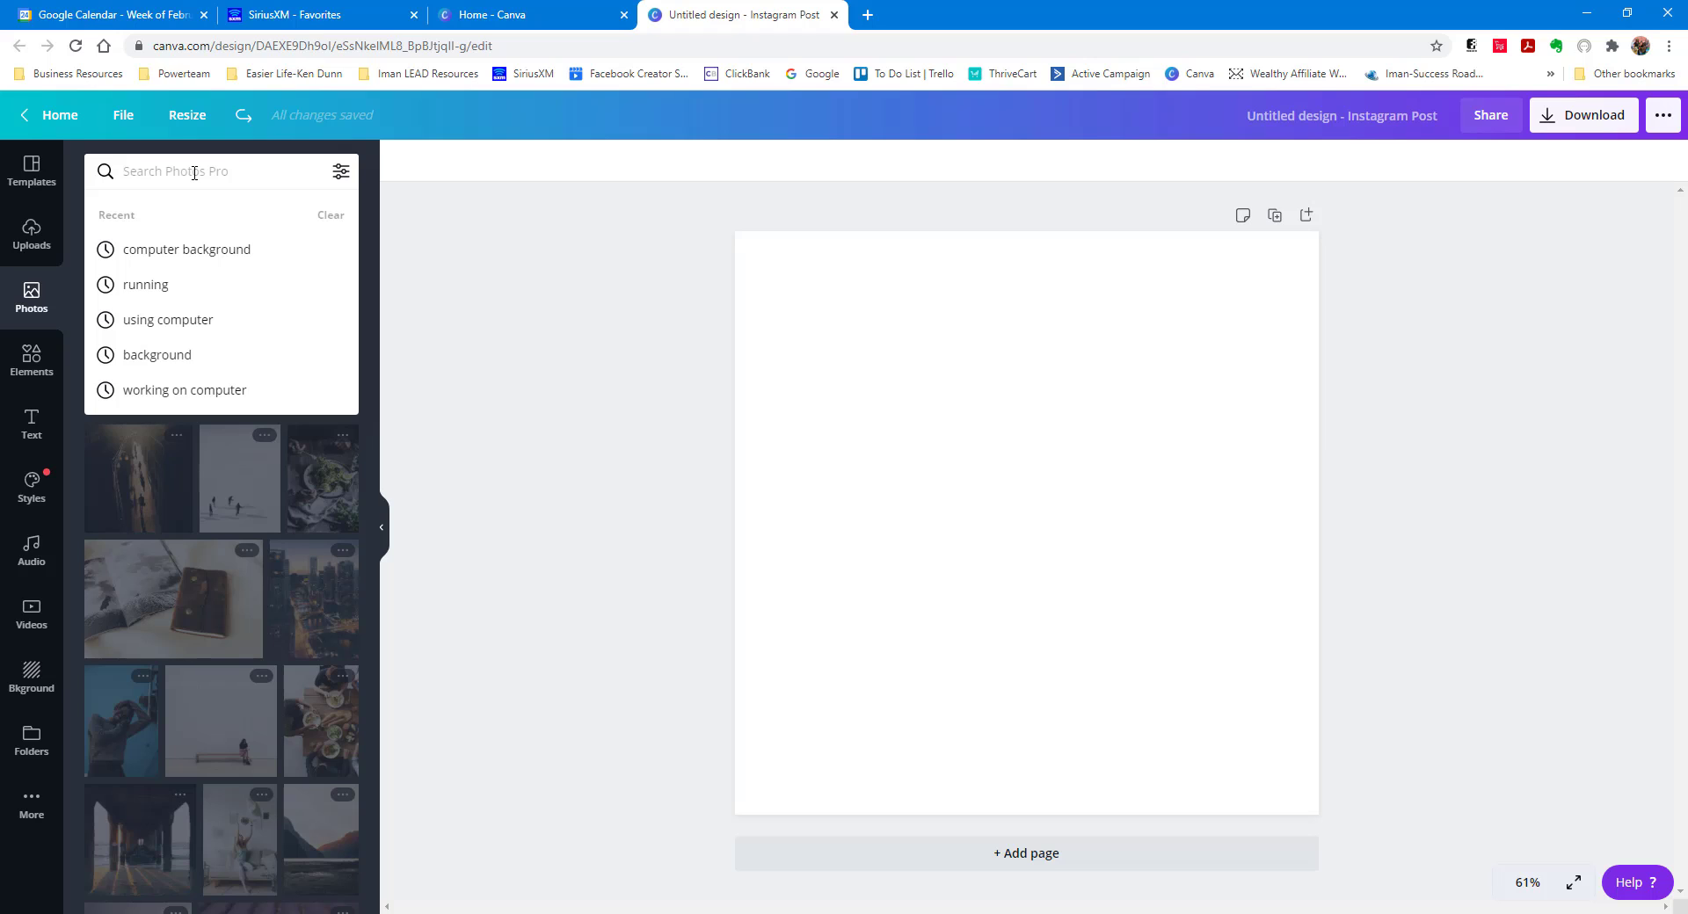
text(focus)
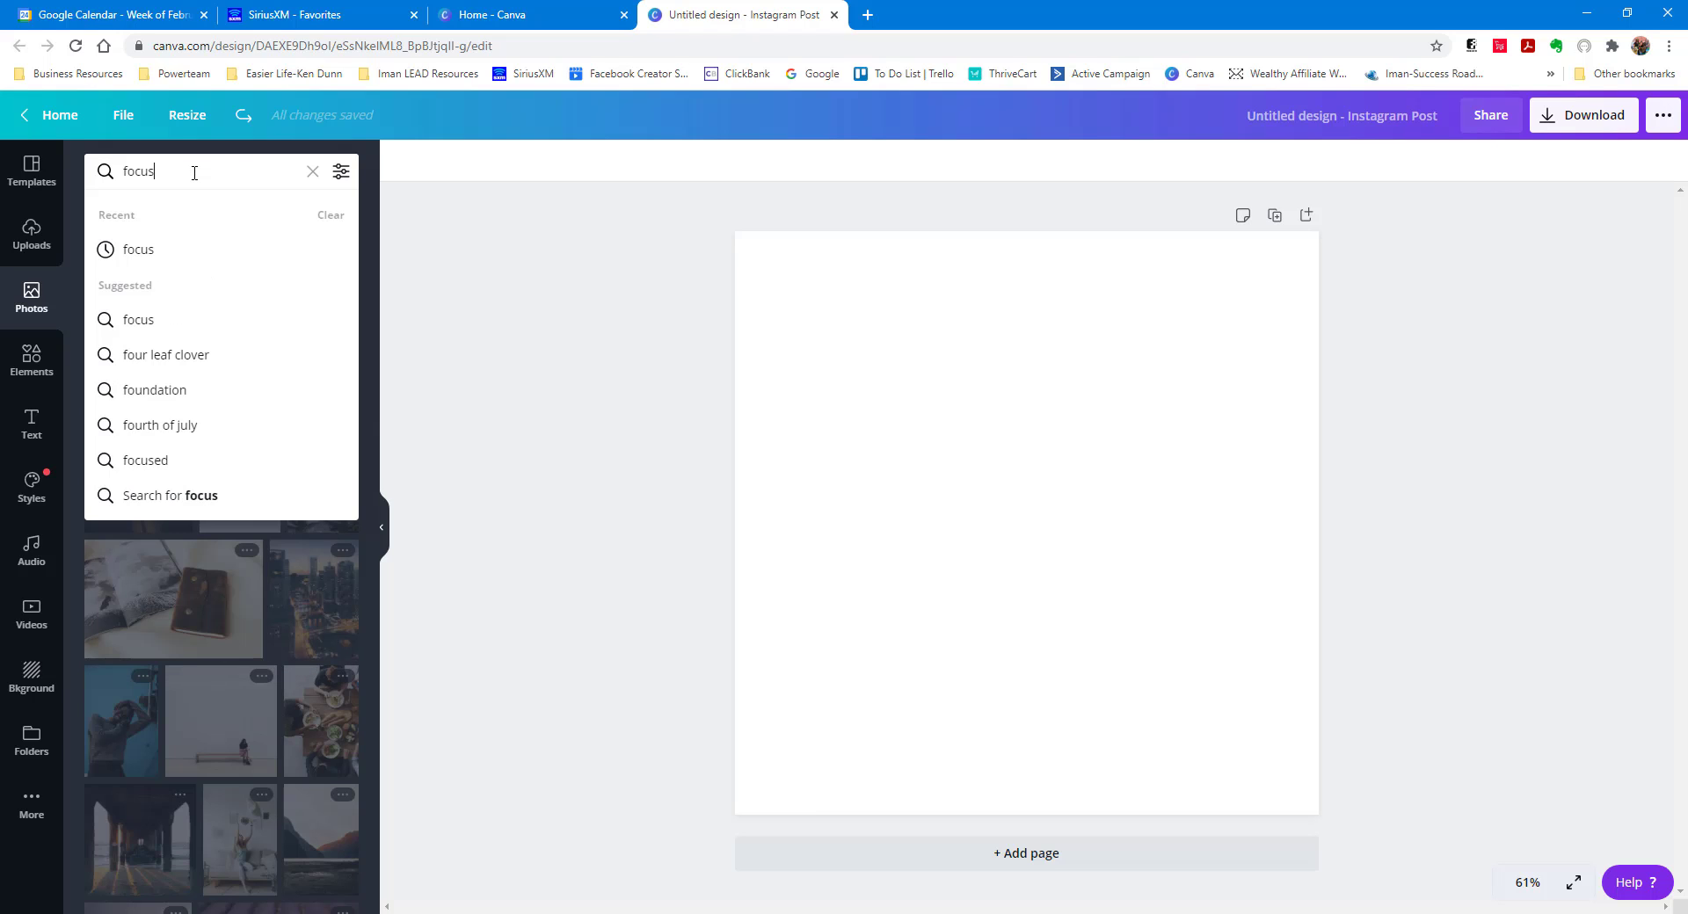
click(147, 324)
Add the free photo of a hooded person holding a lit sparkler at dusk to the blank page
scroll(234, 483, down, 5)
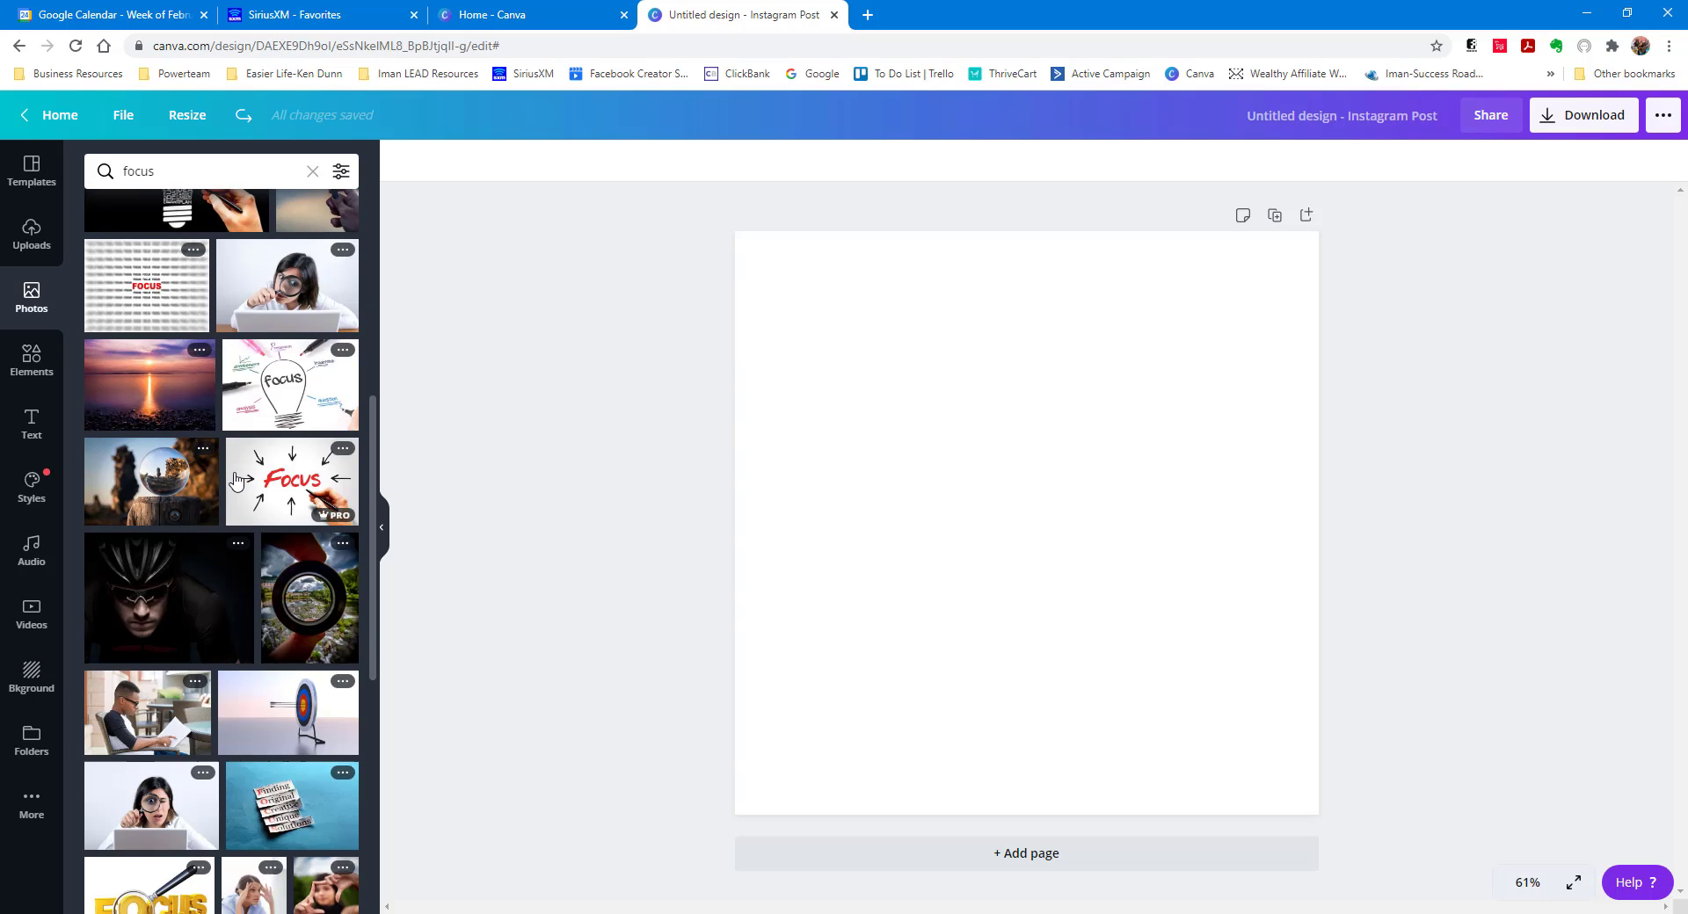
scroll(236, 479, down, 5)
scroll(236, 480, down, 6)
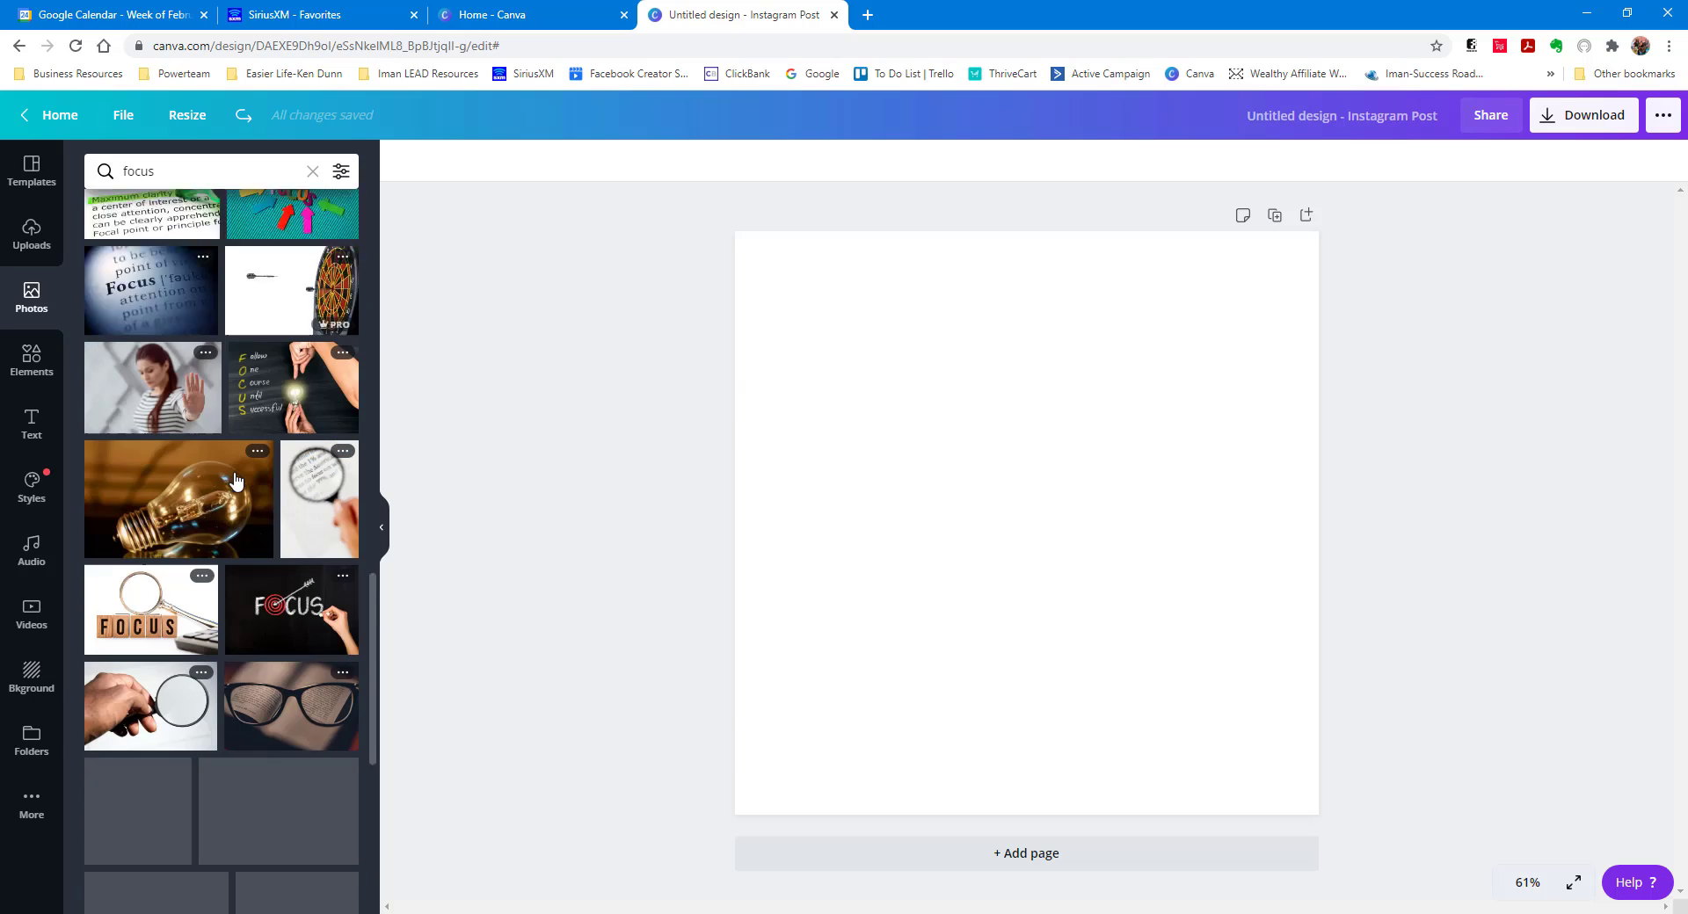
scroll(236, 479, down, 10)
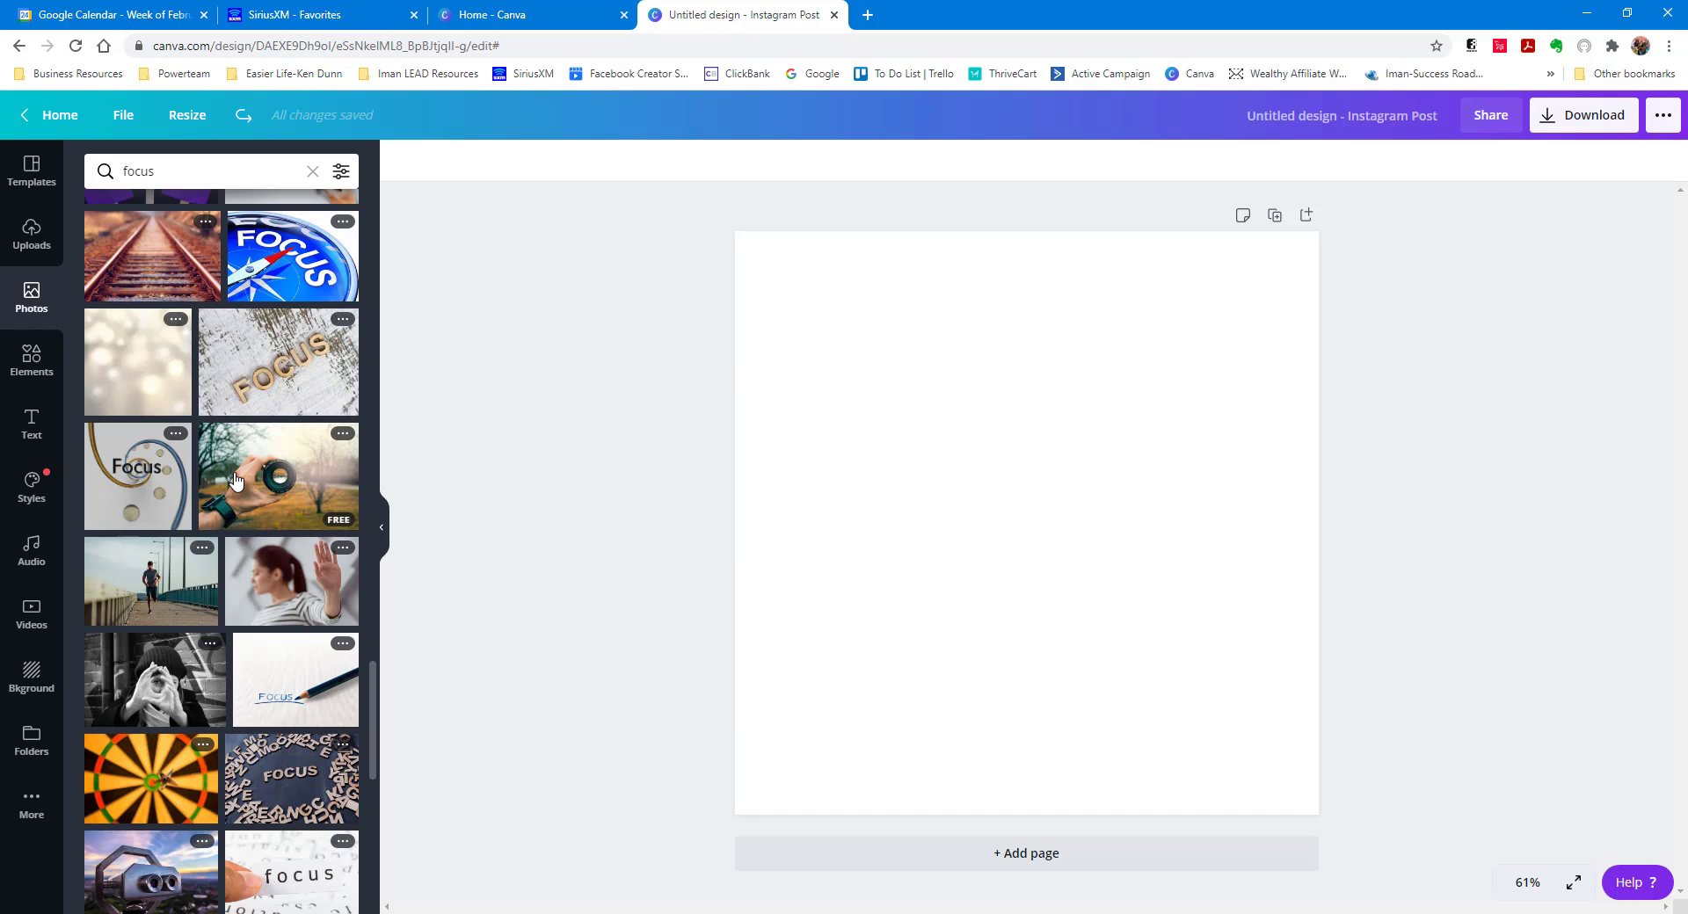
scroll(235, 479, down, 6)
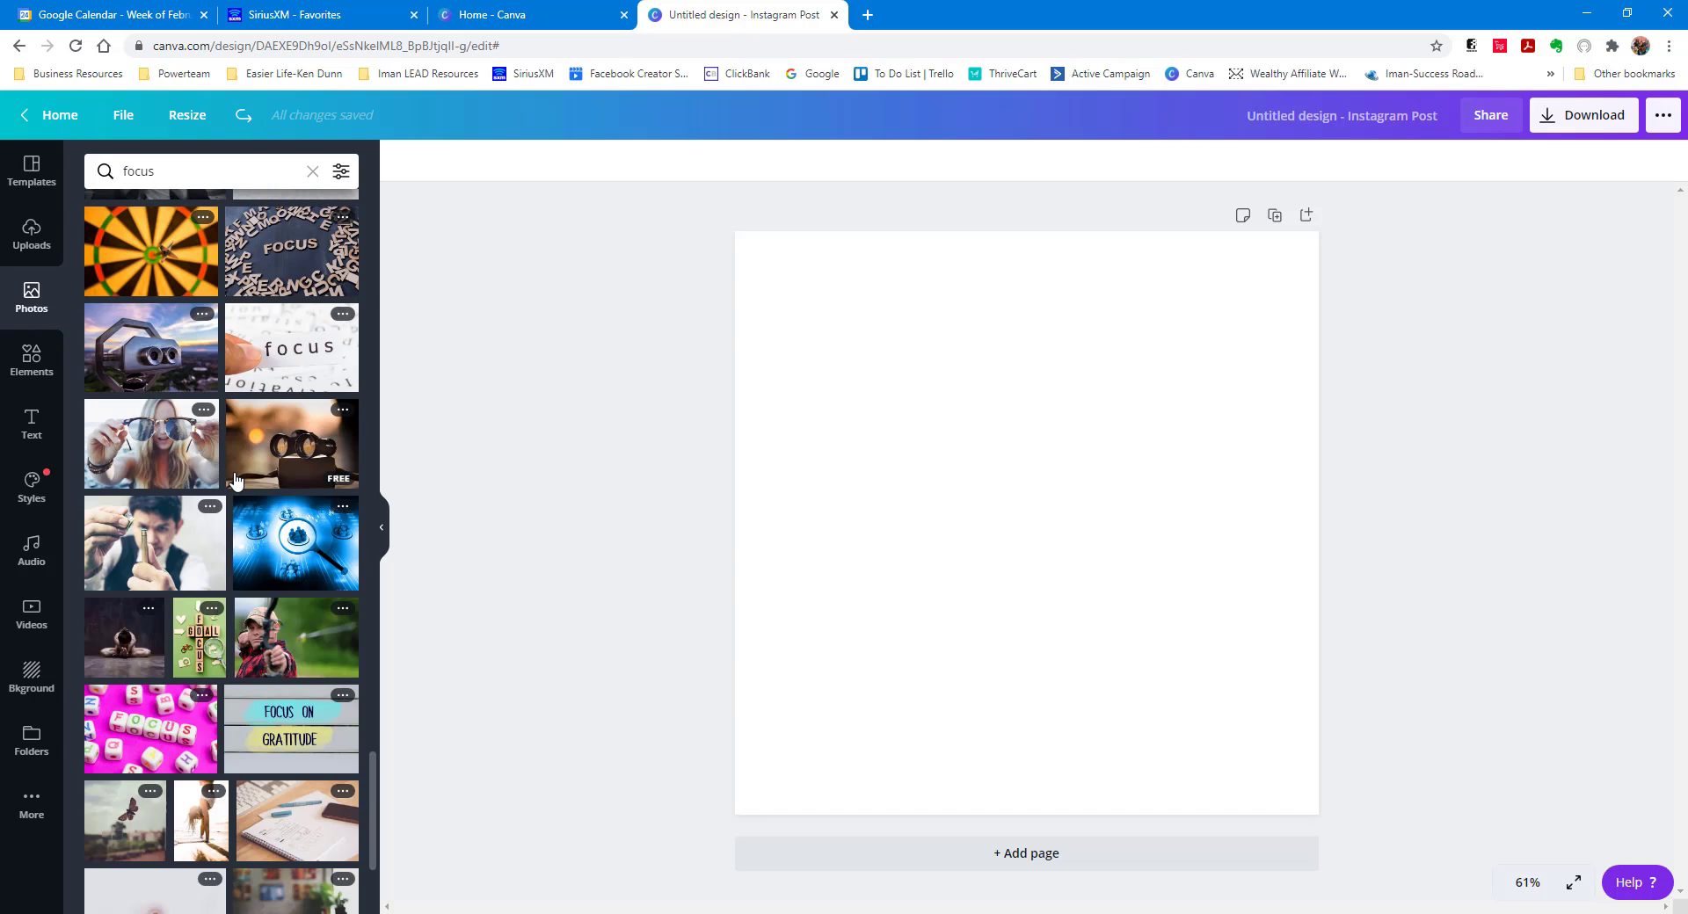
scroll(235, 479, down, 10)
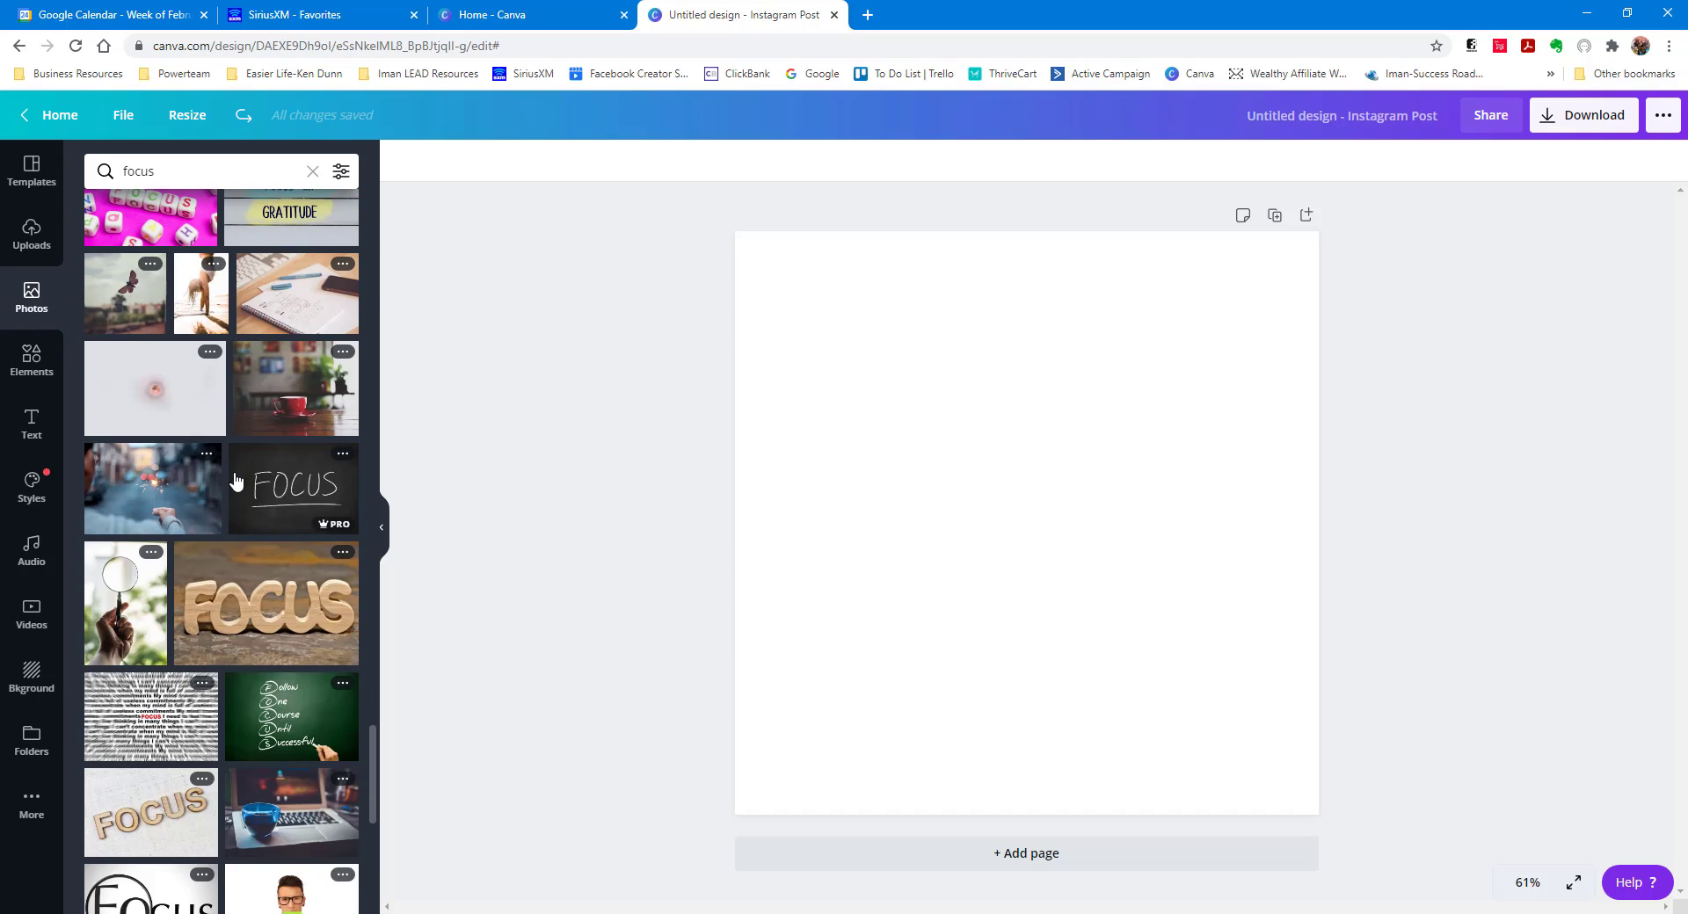
click(208, 526)
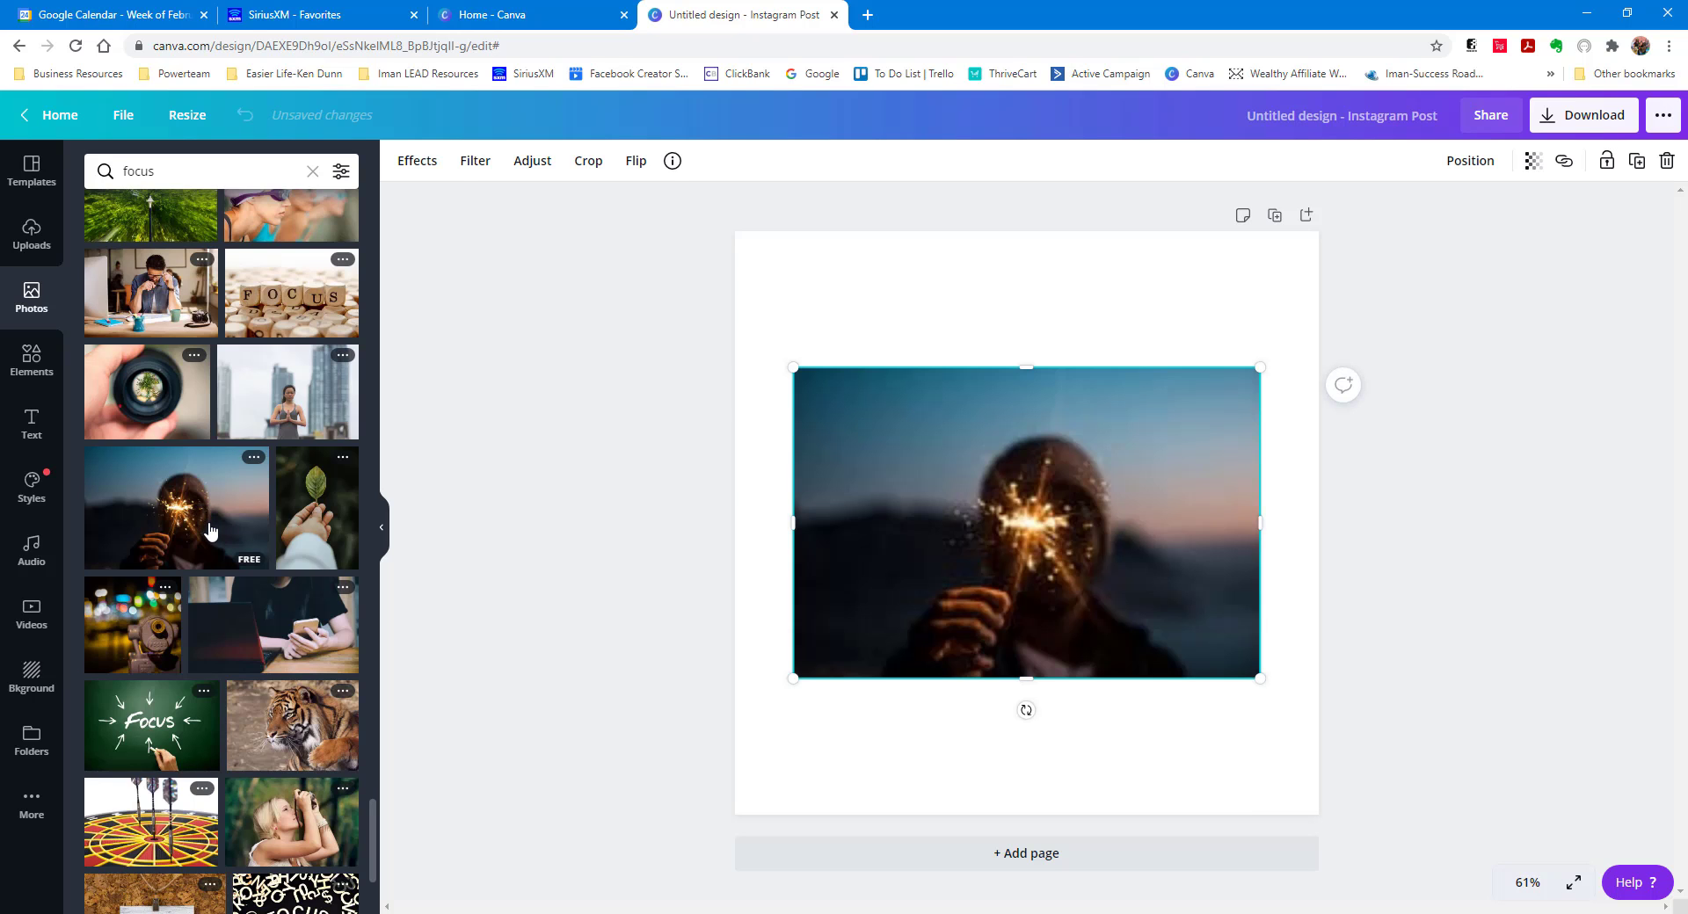
Move and proportionally enlarge the sparkler photo until it covers the entire square page
drag(911, 505, 853, 368)
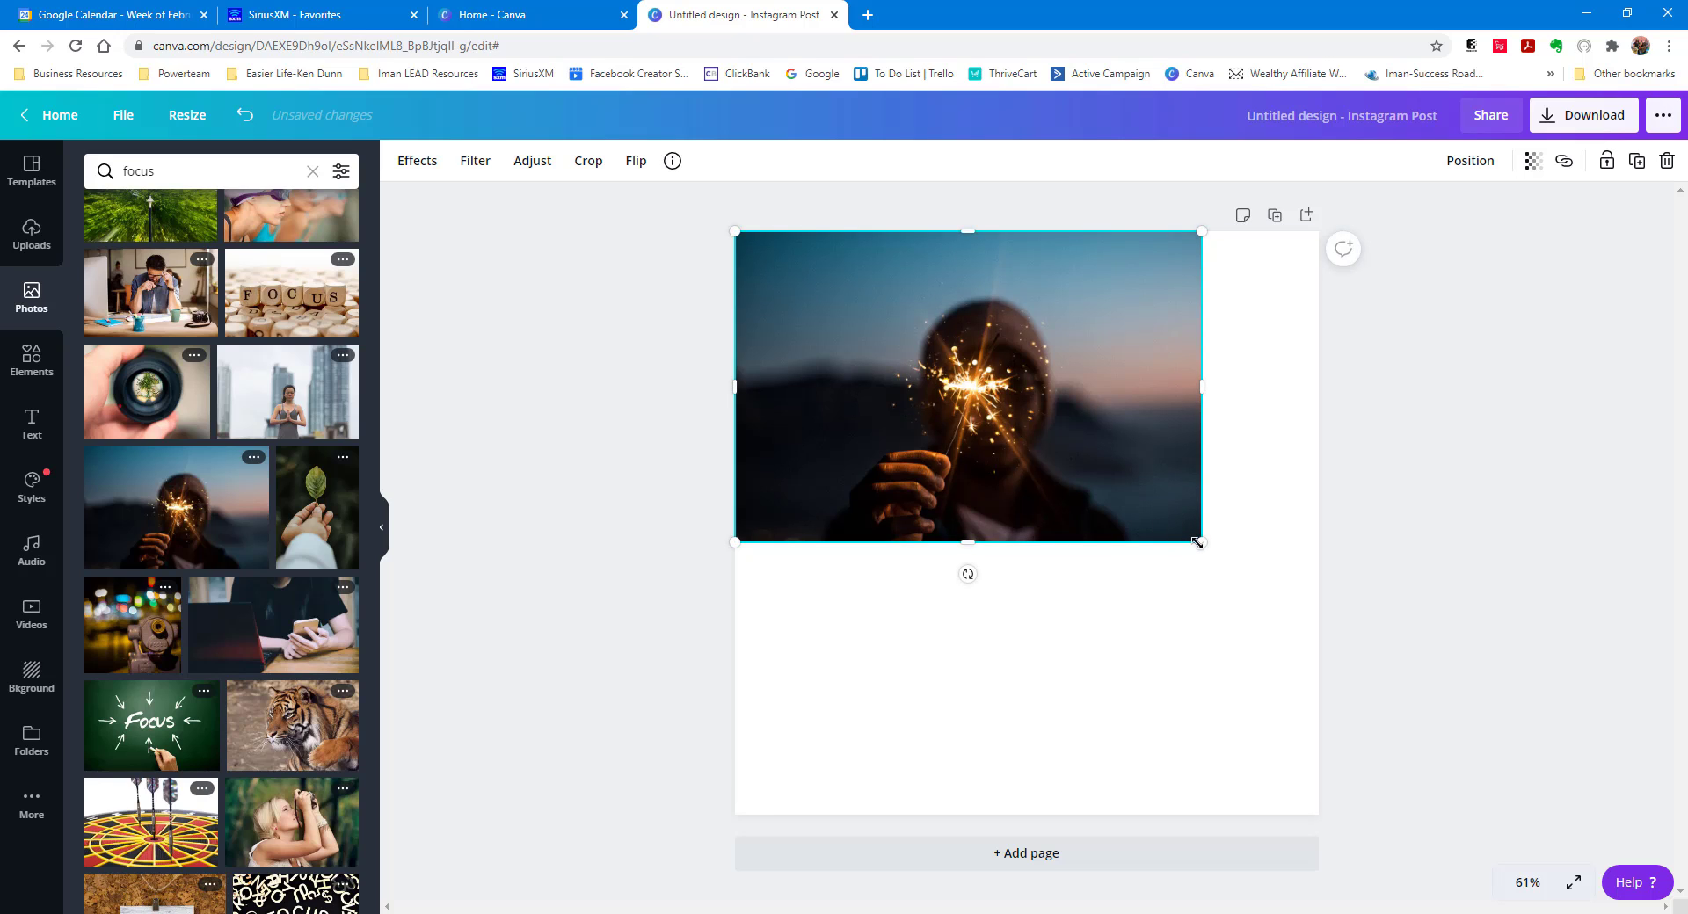
drag(1198, 543, 1274, 677)
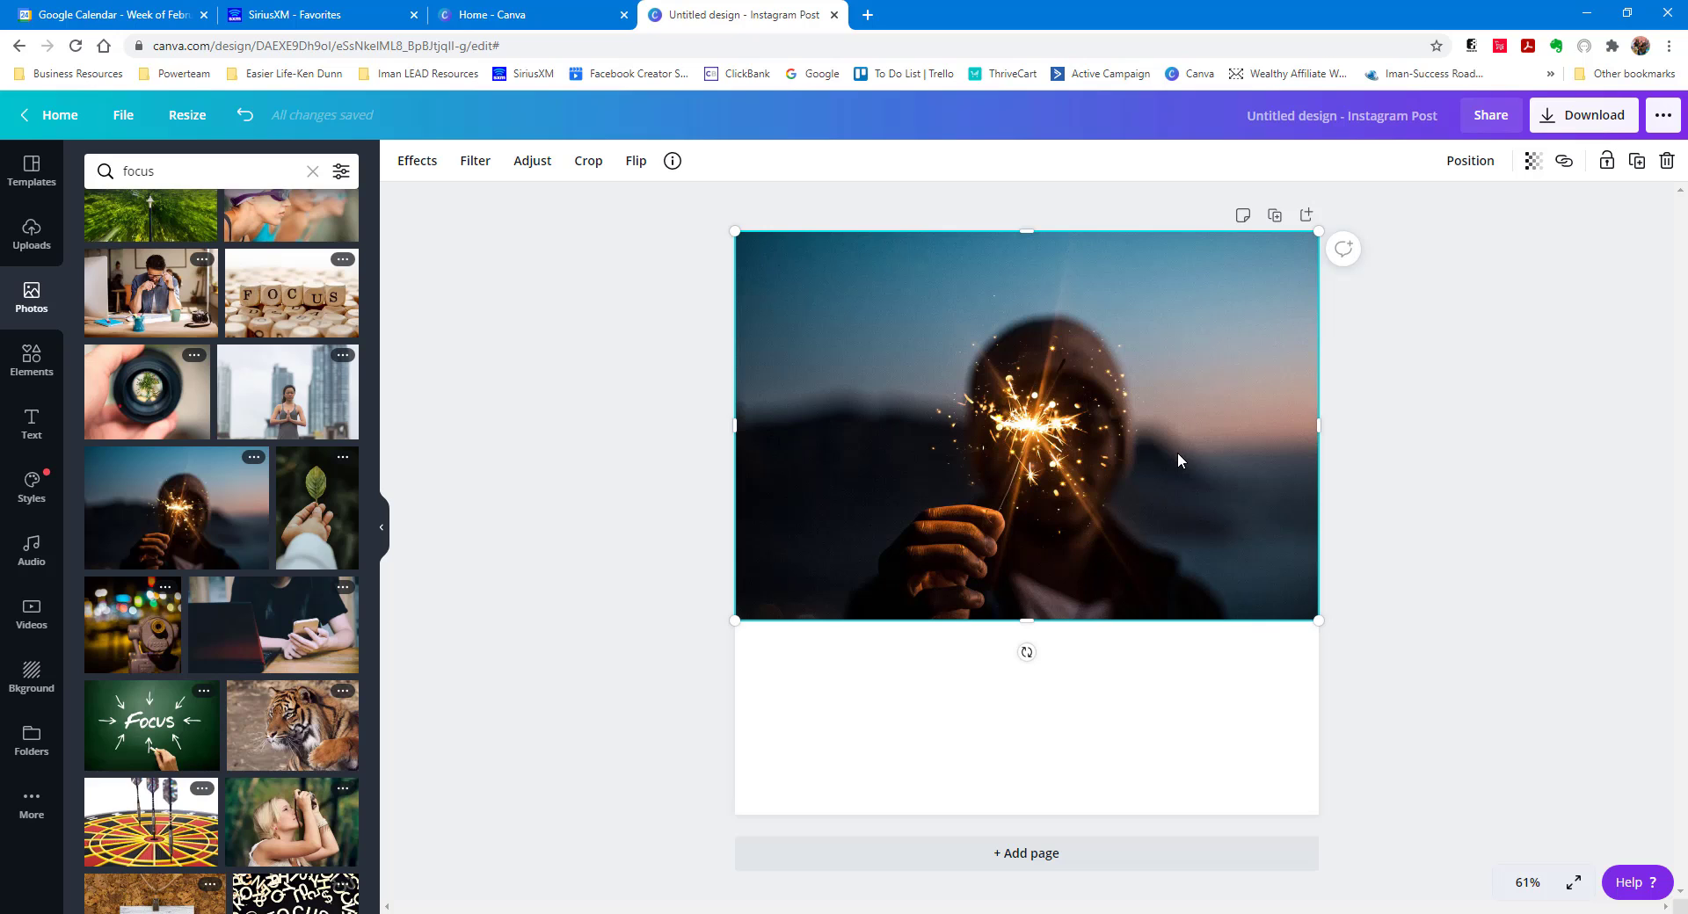
drag(1178, 457, 1175, 552)
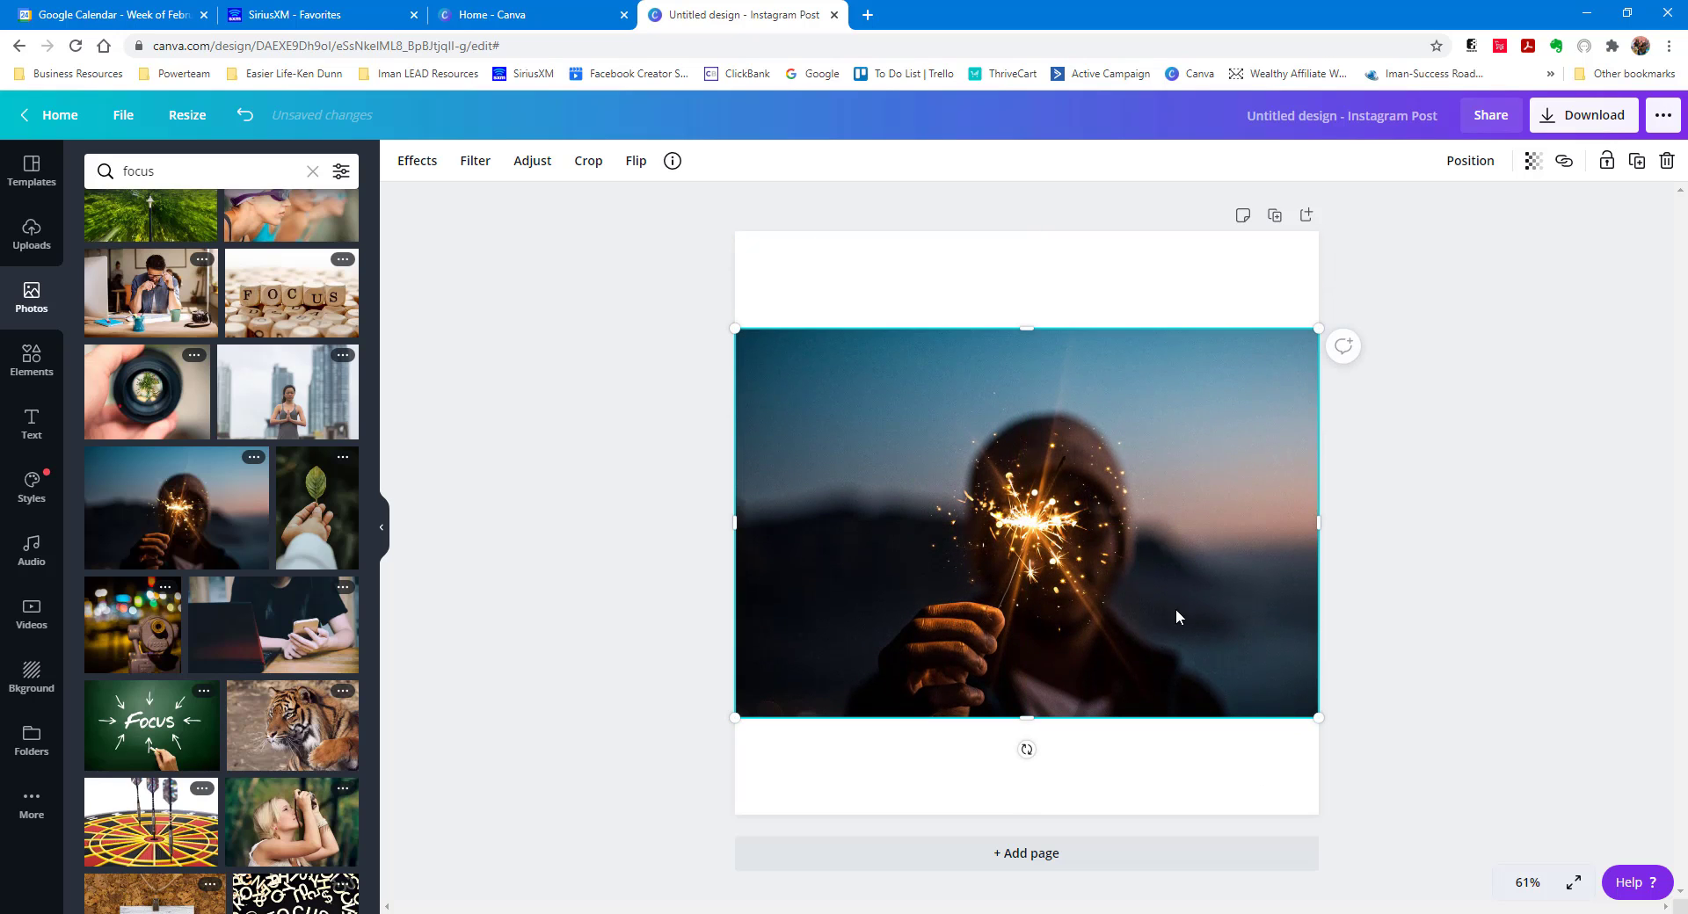
drag(735, 328, 631, 174)
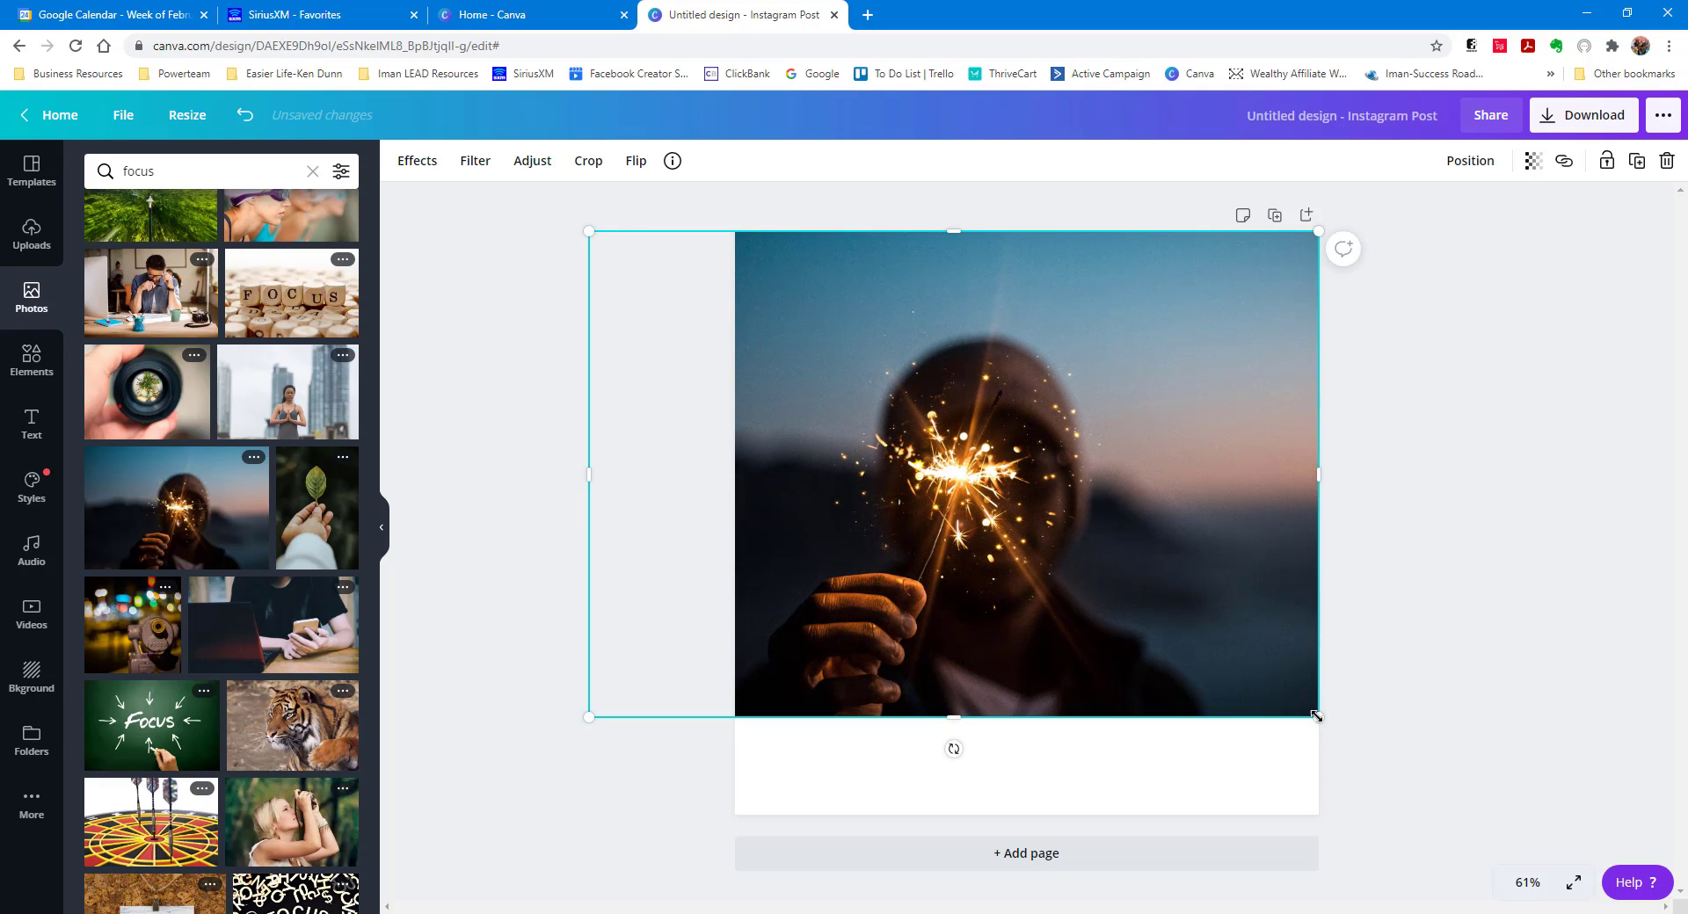
drag(1318, 716, 1425, 868)
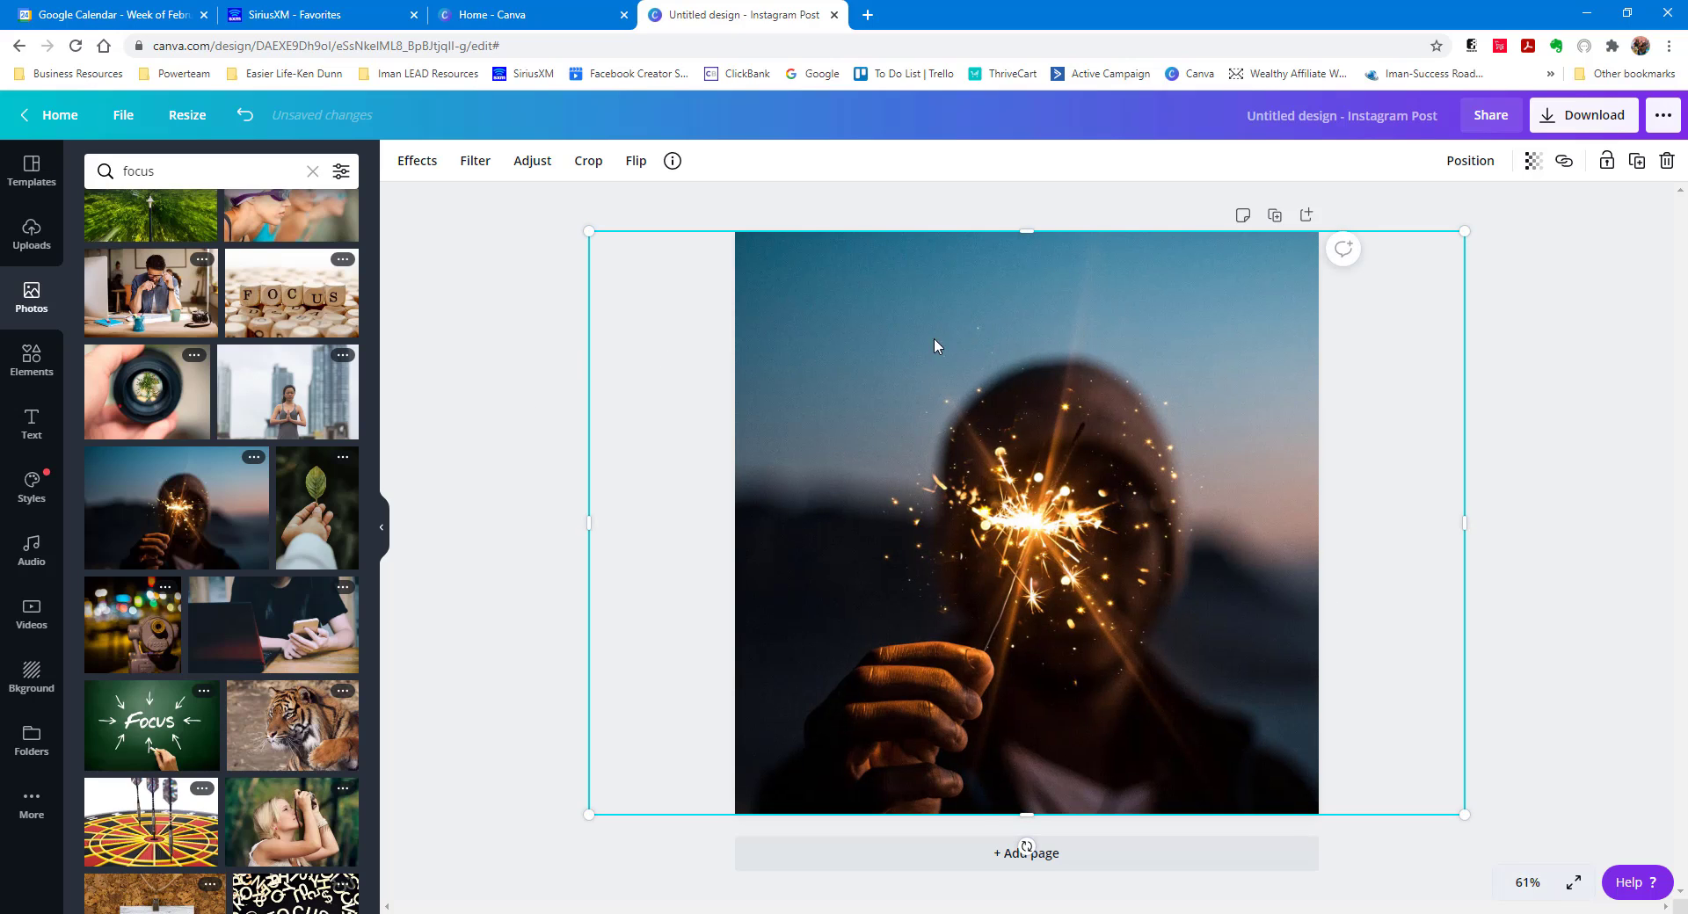
click(506, 360)
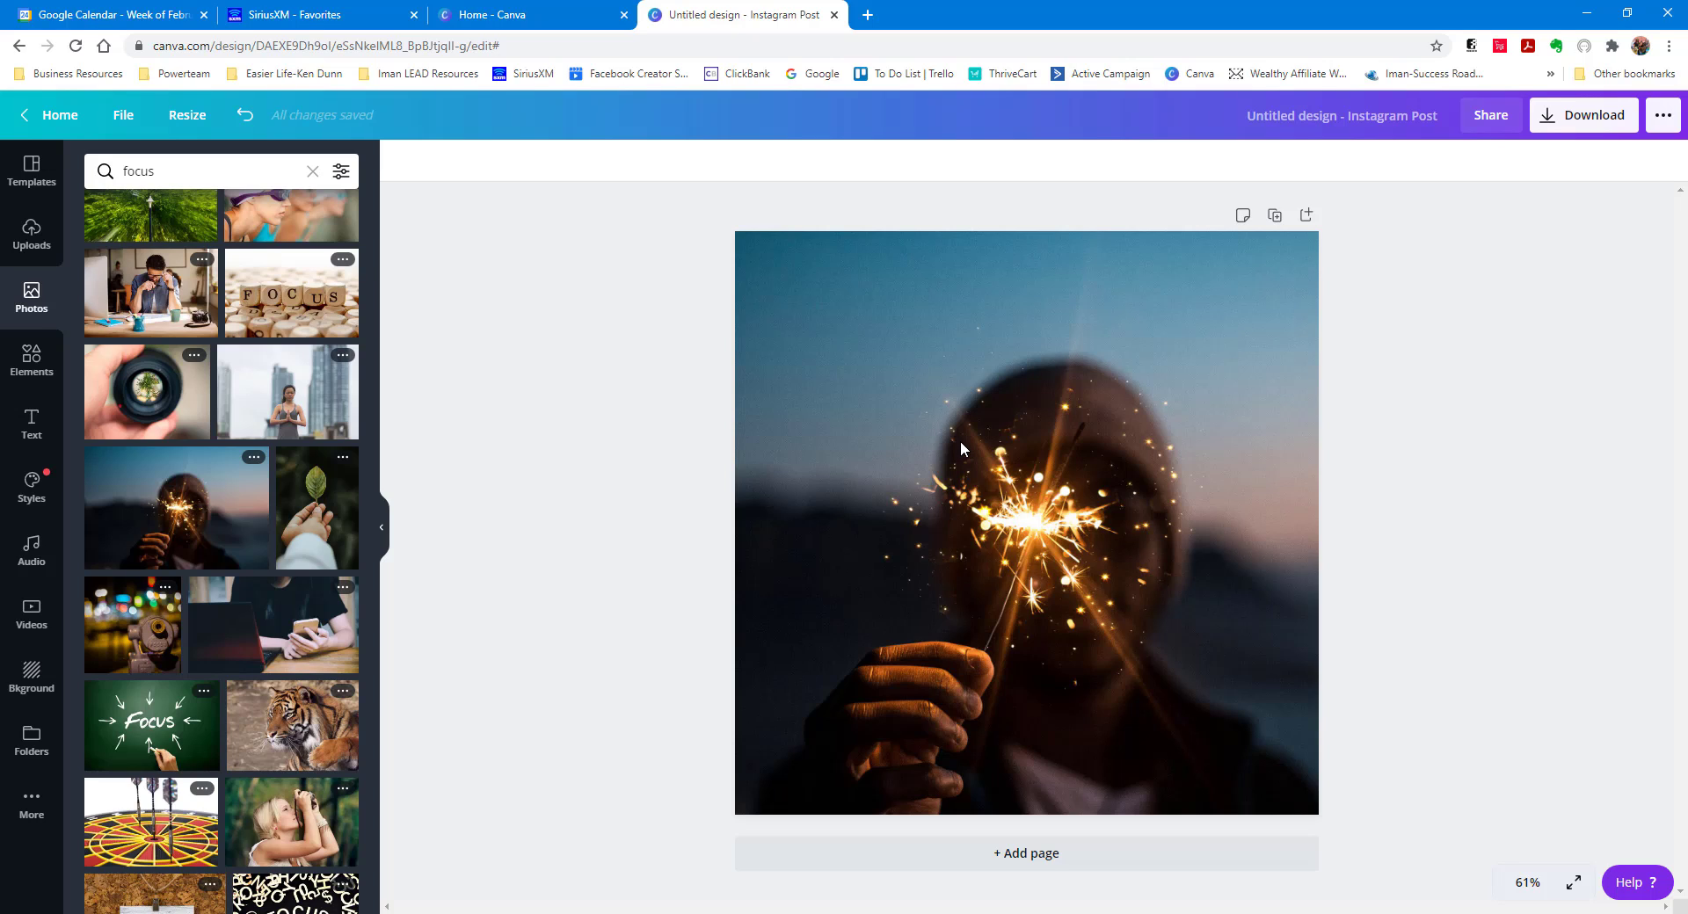
Crop the background photo by shifting it sideways within the page, placing the sparkler and person in the right half
click(914, 401)
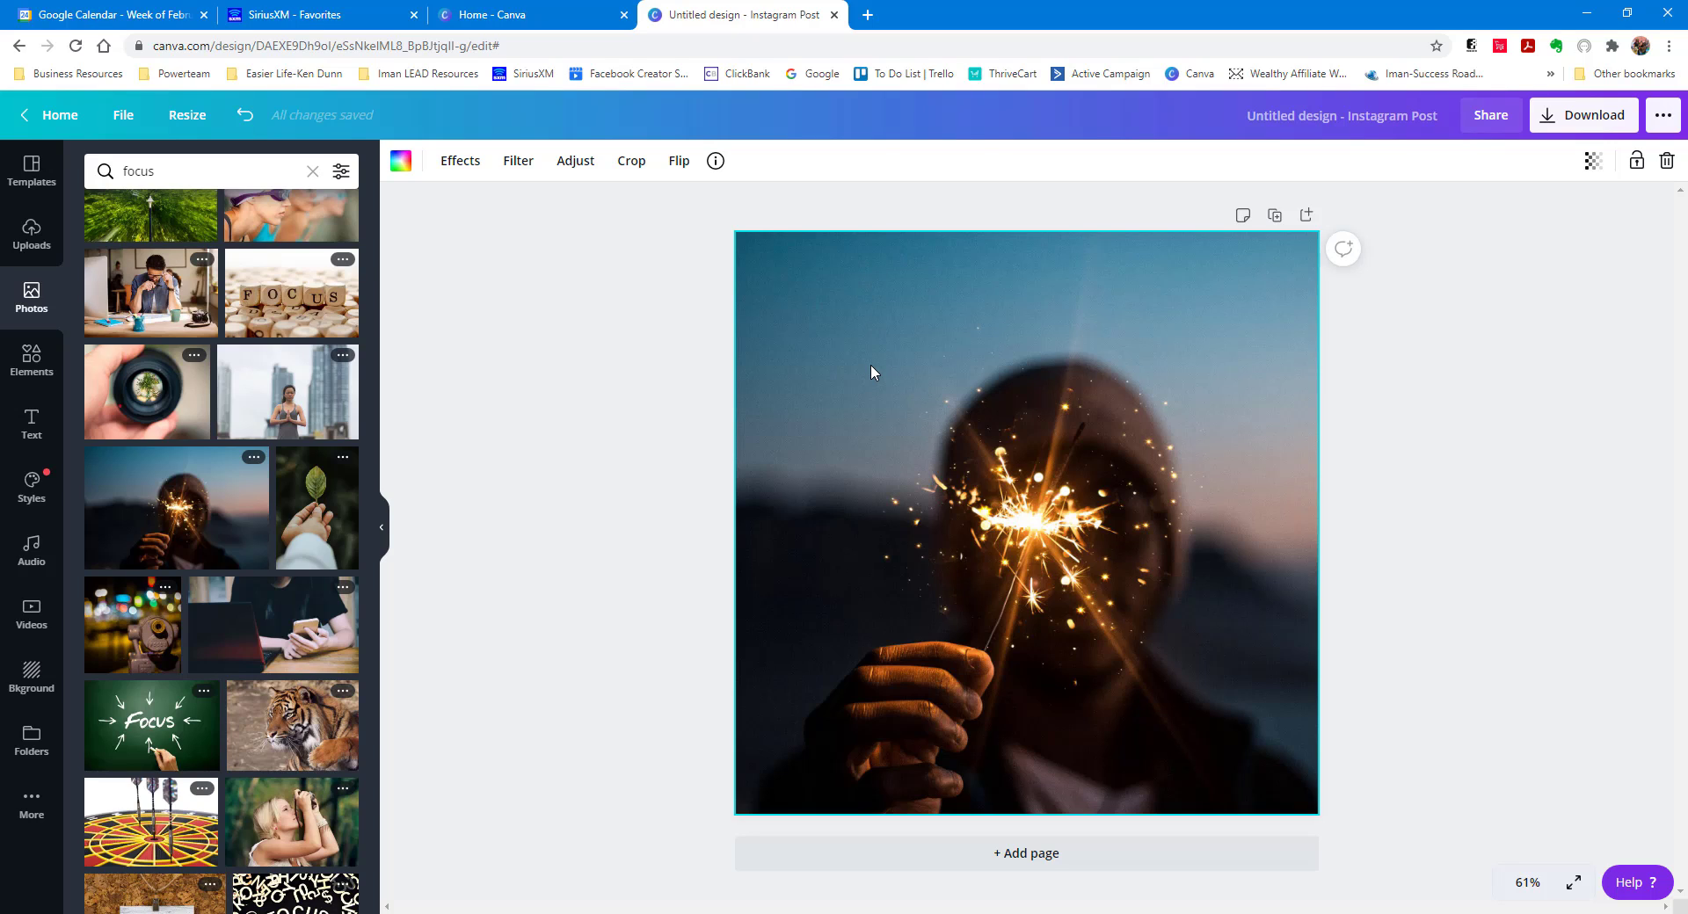
click(633, 167)
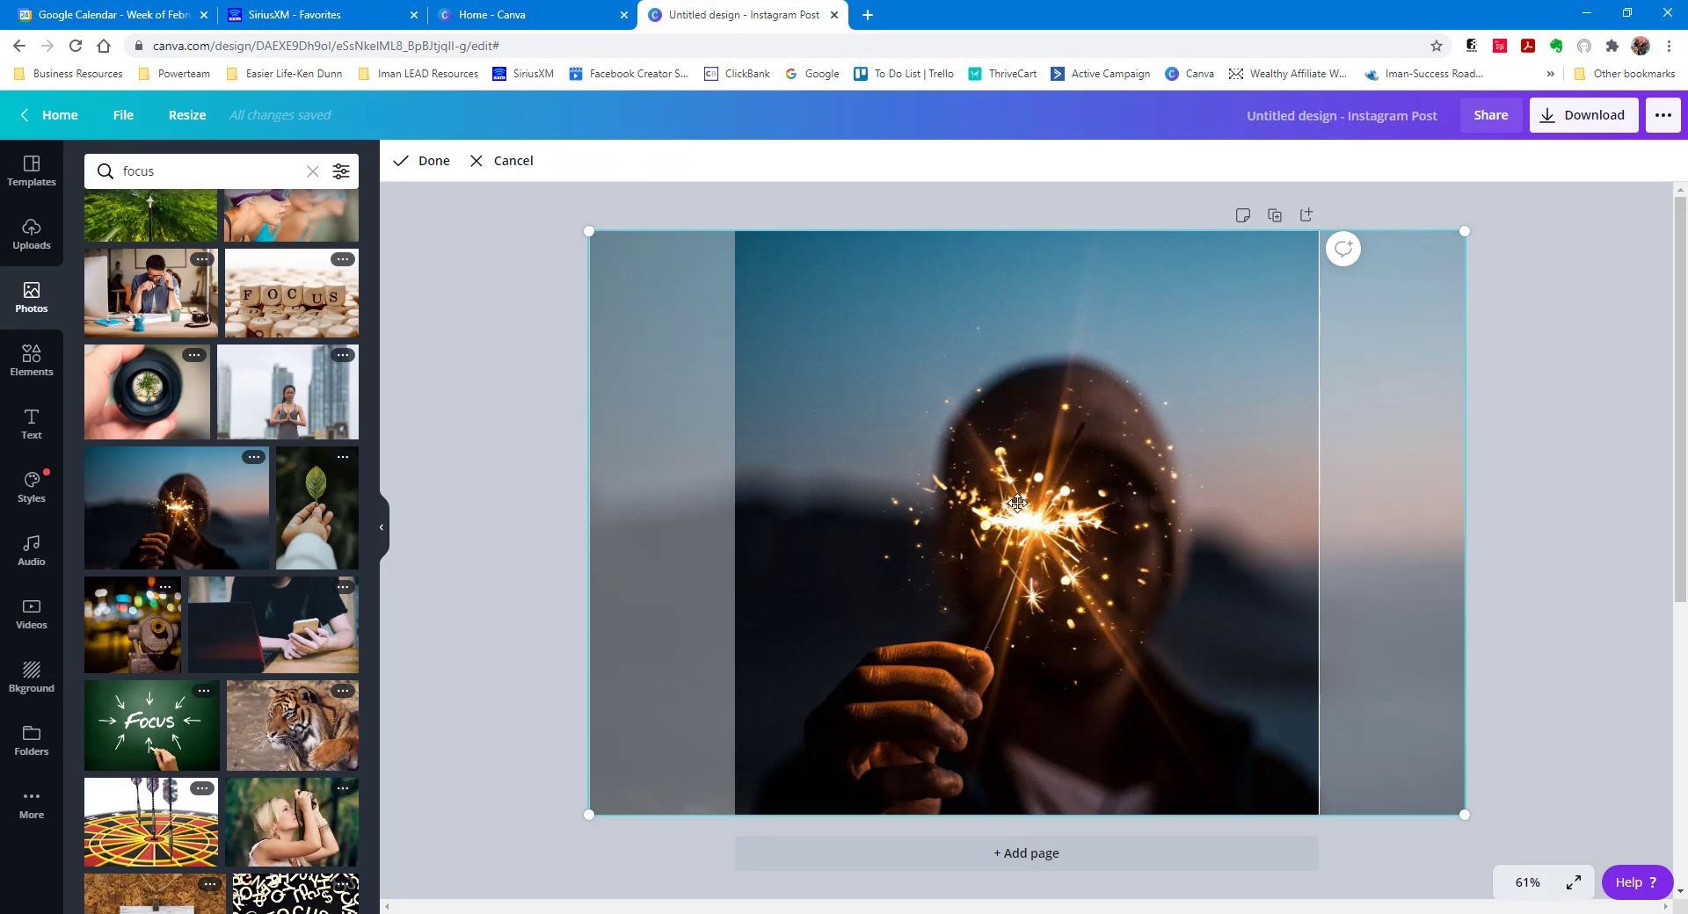
drag(1016, 506, 1087, 578)
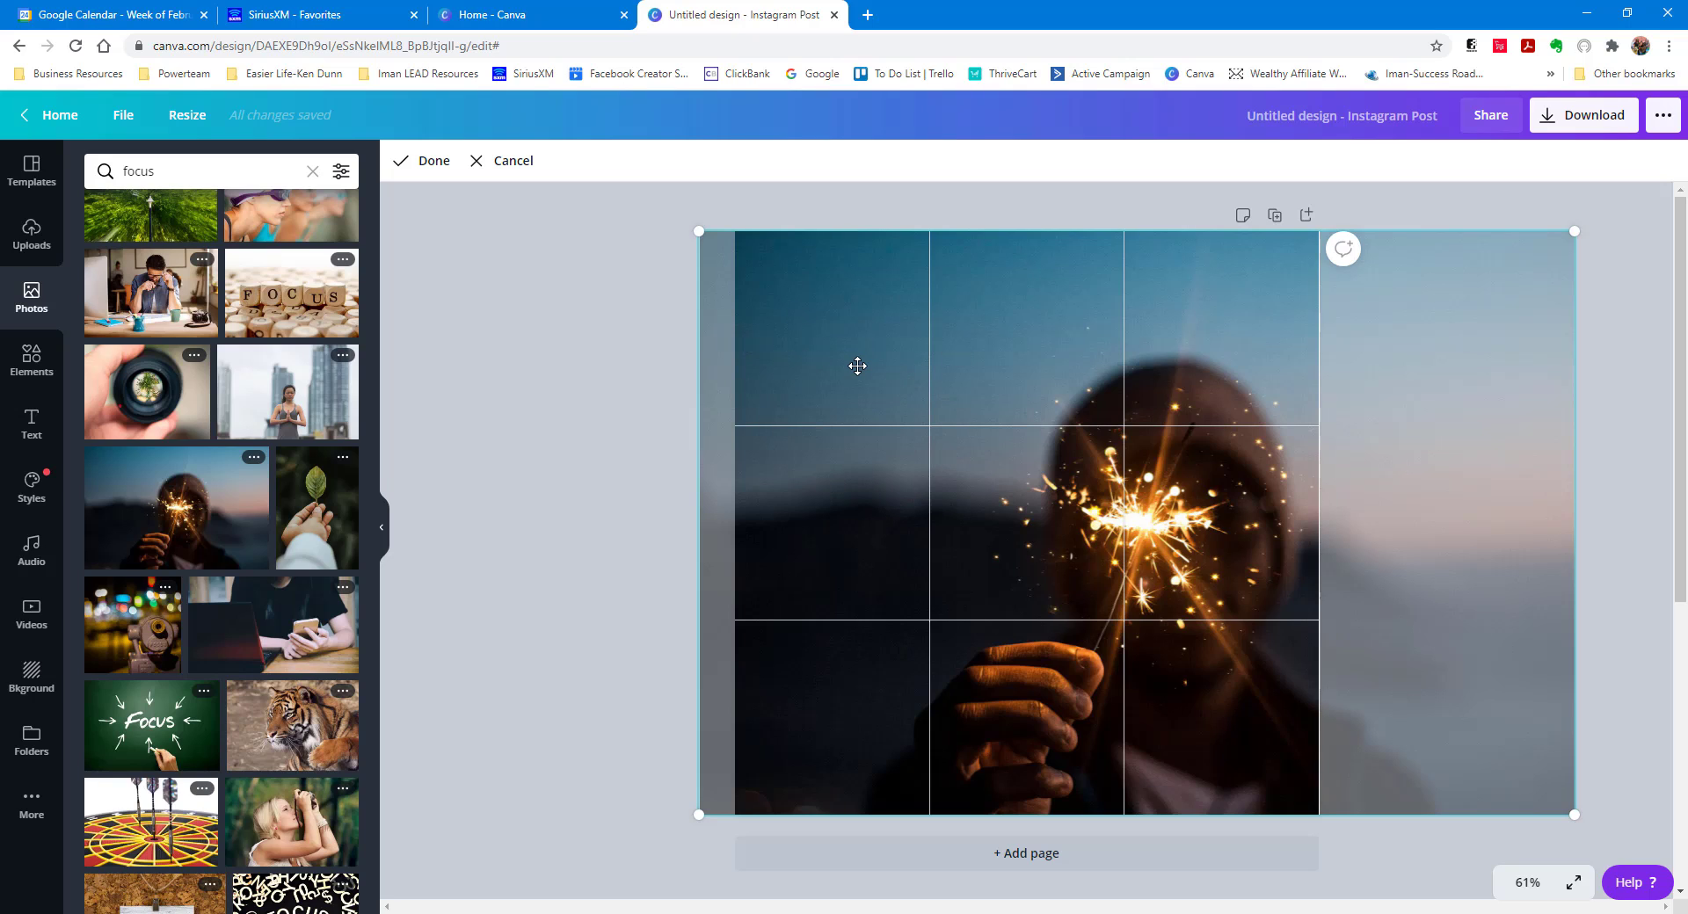
click(435, 164)
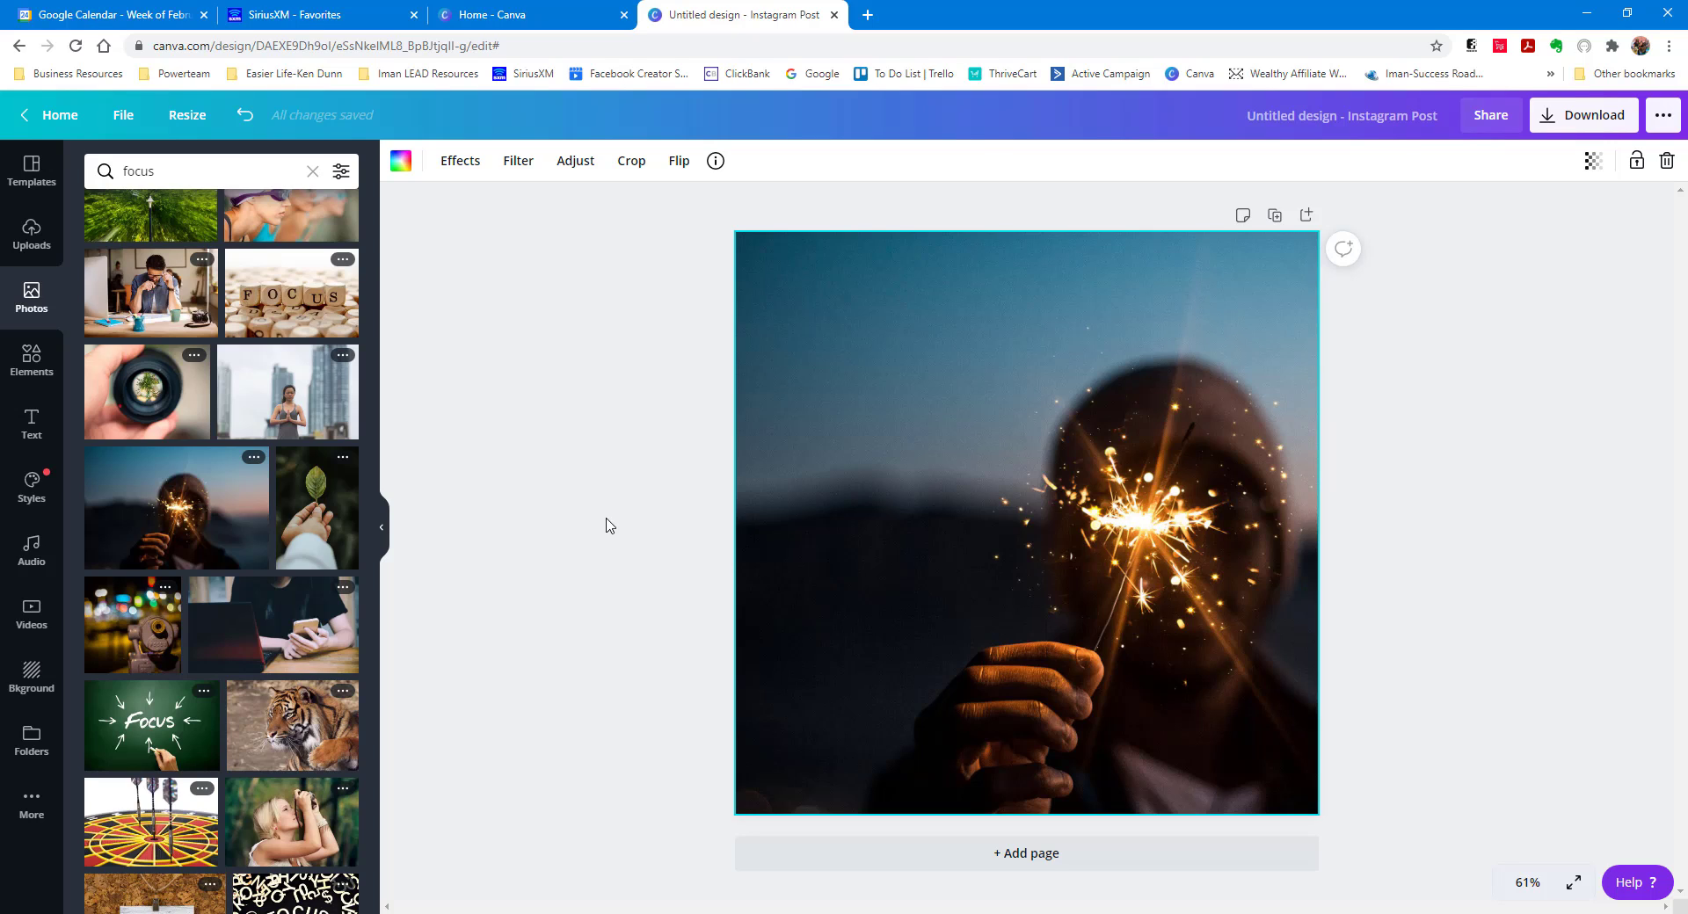
Add the "Finally found my new home!" font combination to the page and move it to the photo's upper-left area
click(31, 428)
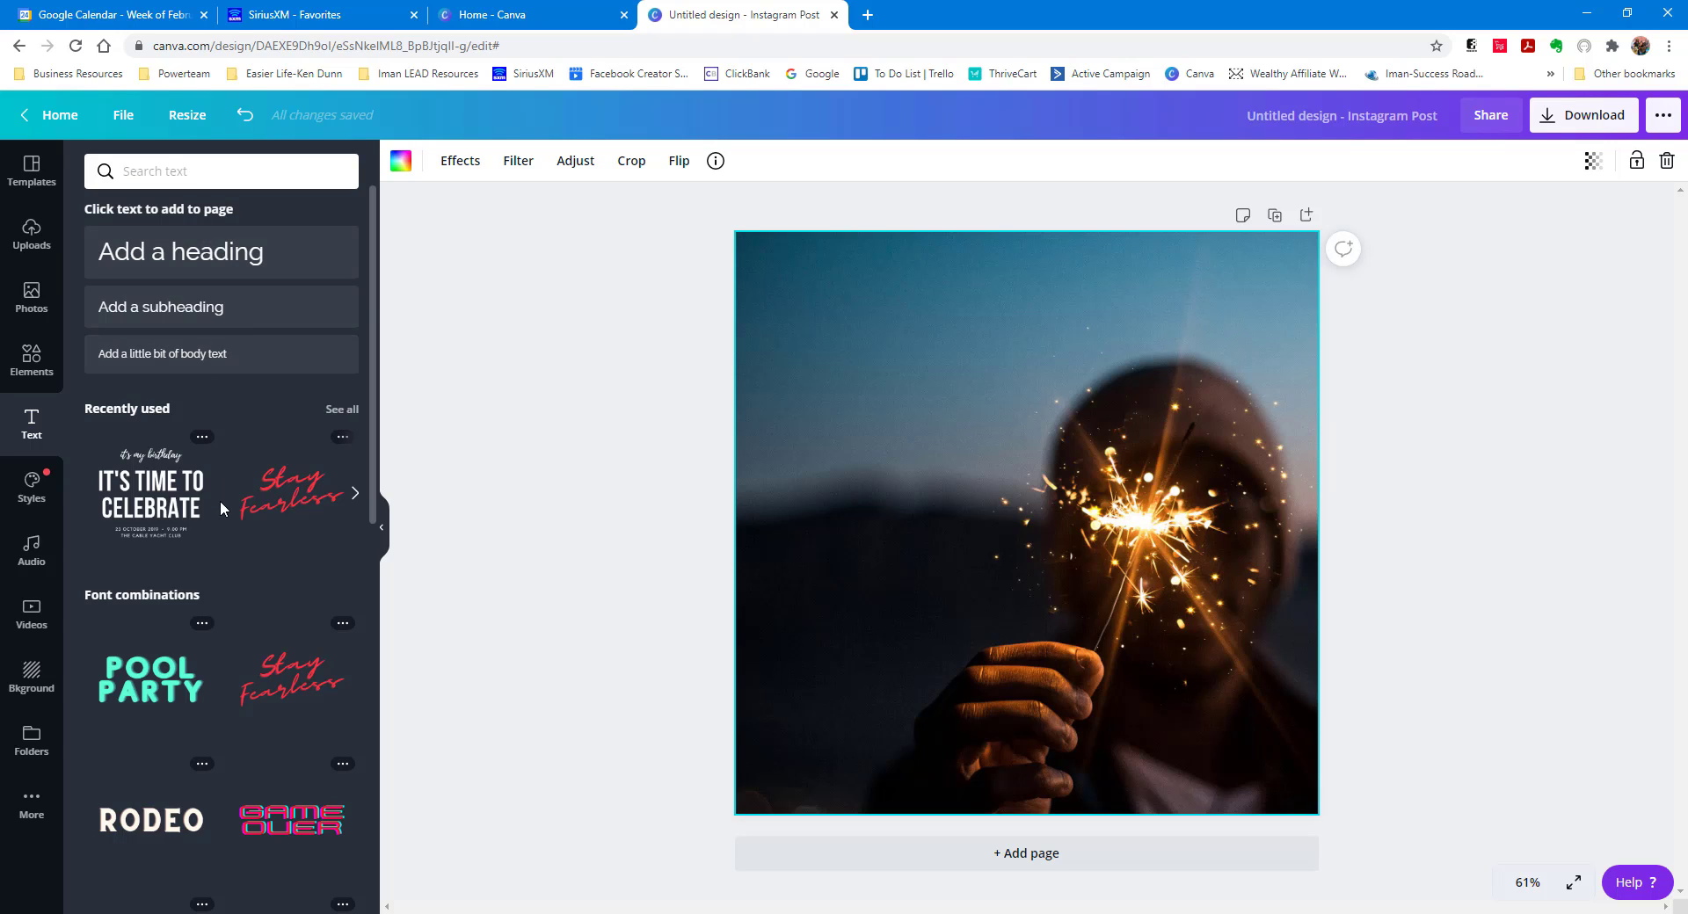
scroll(220, 502, down, 3)
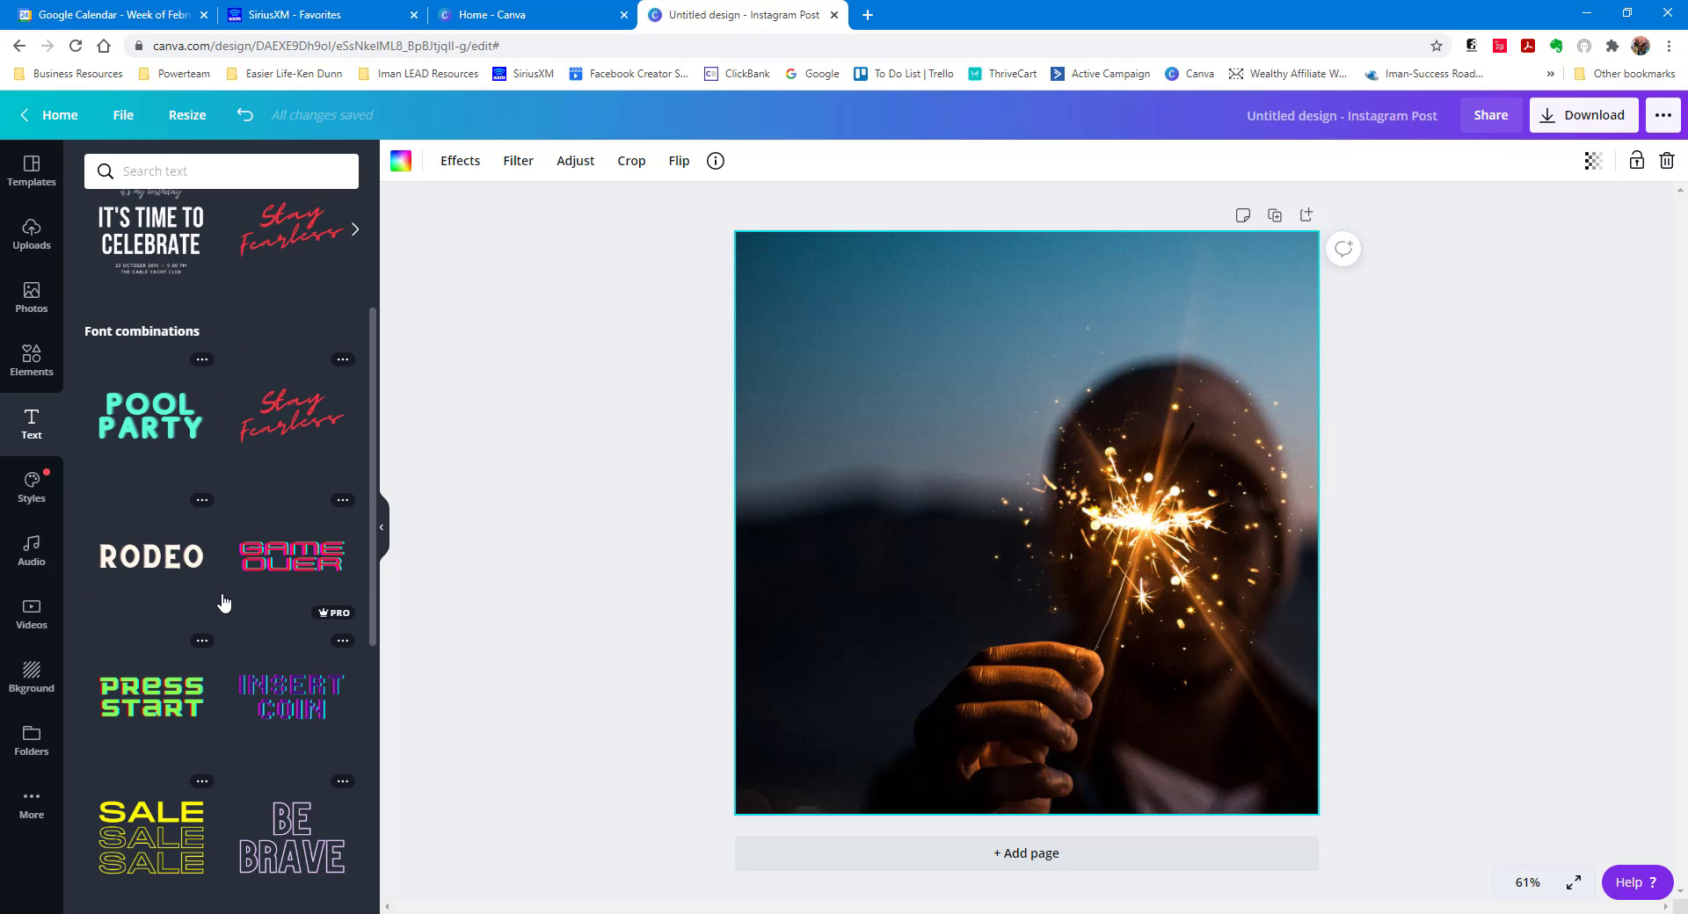
scroll(307, 719, down, 3)
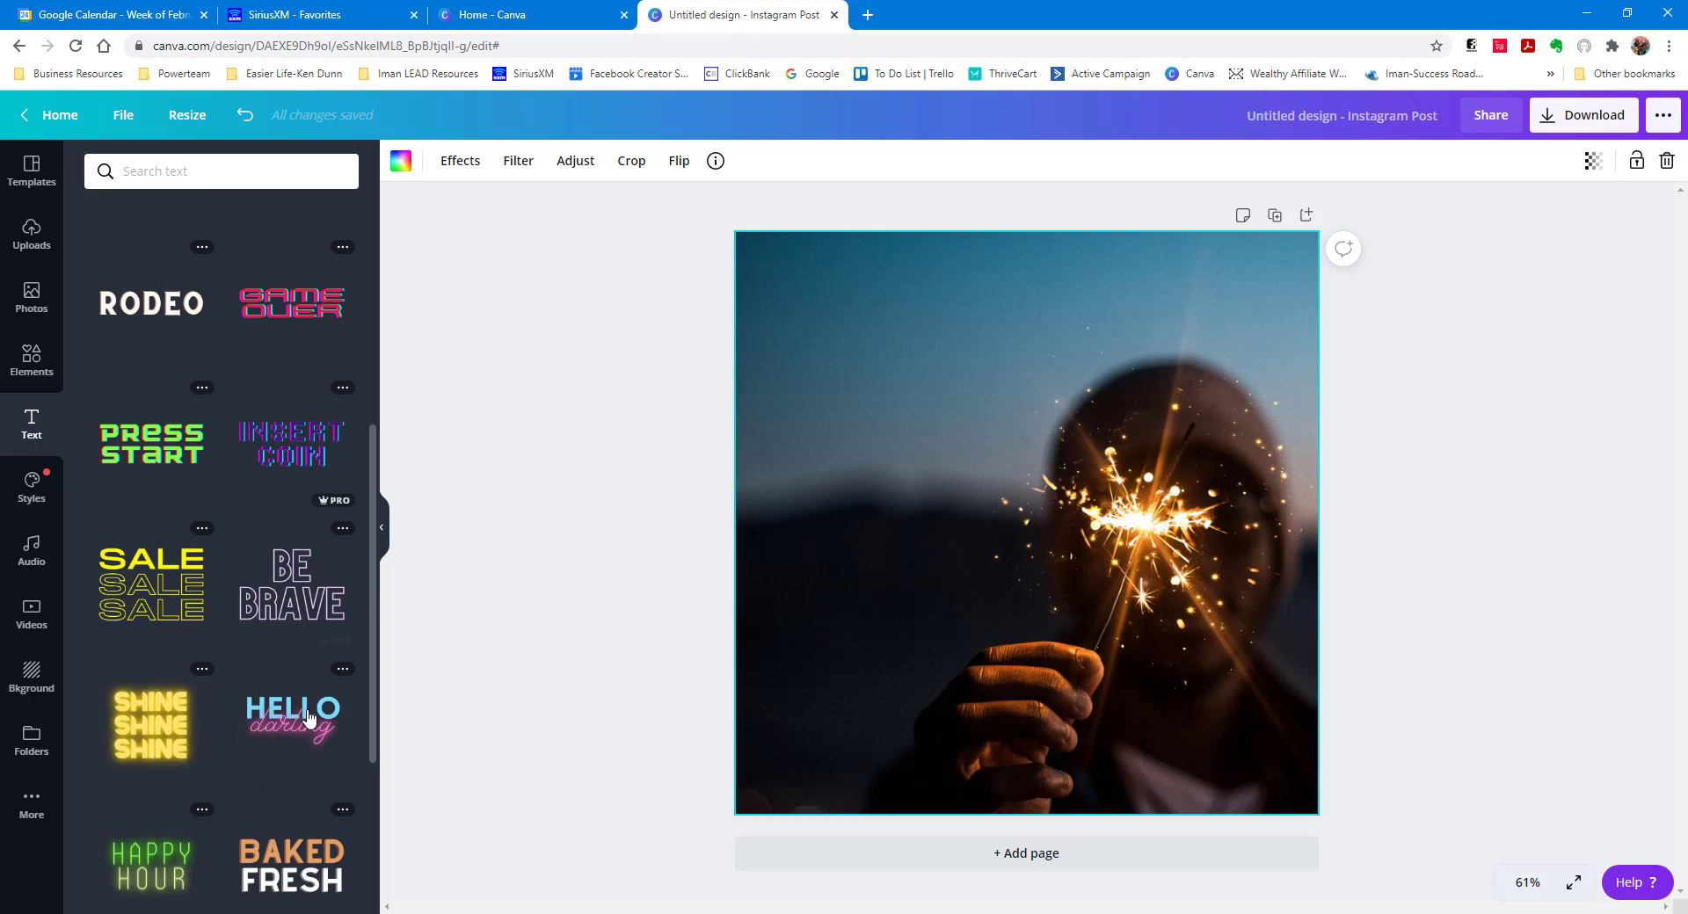
scroll(181, 677, down, 6)
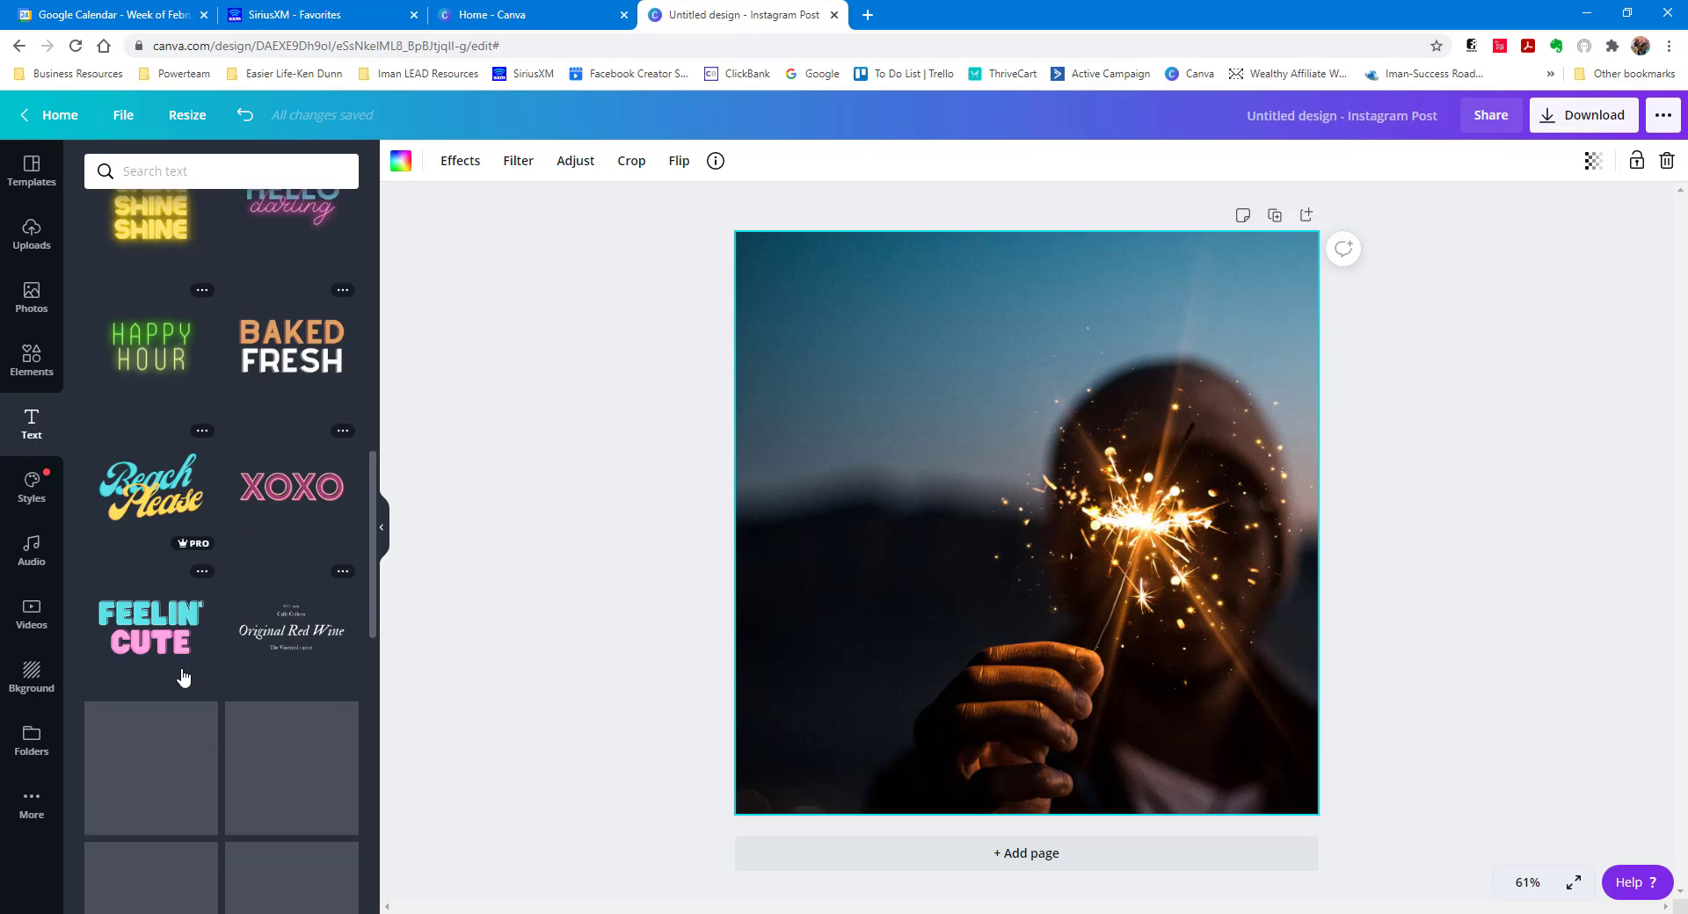
scroll(183, 677, down, 3)
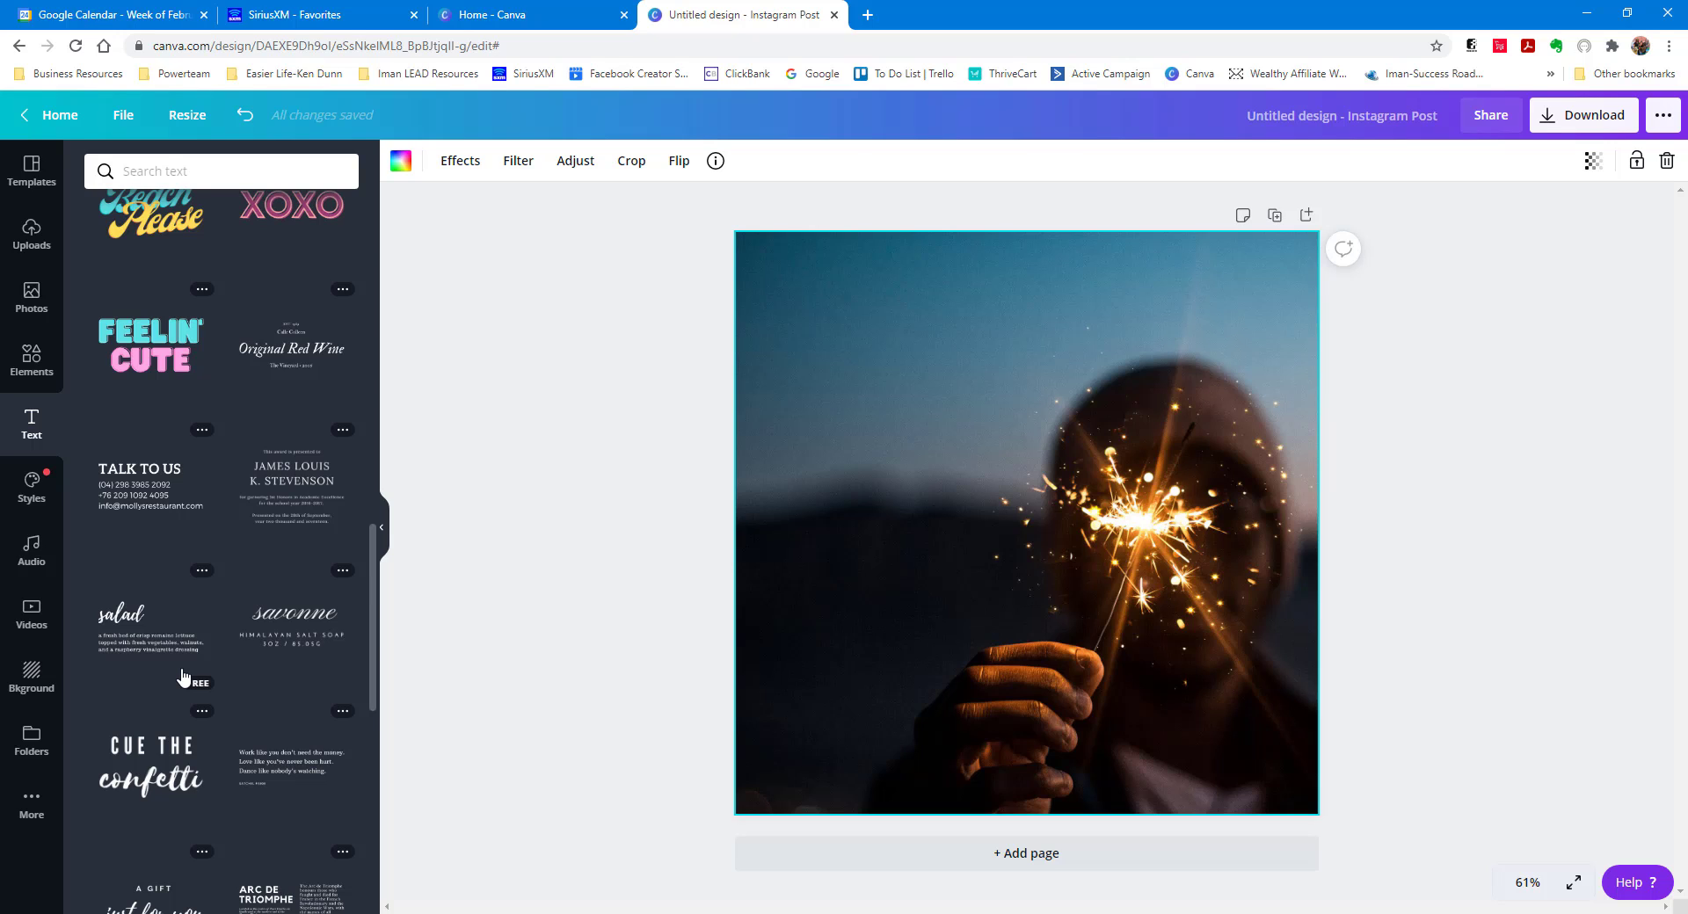
scroll(183, 676, down, 3)
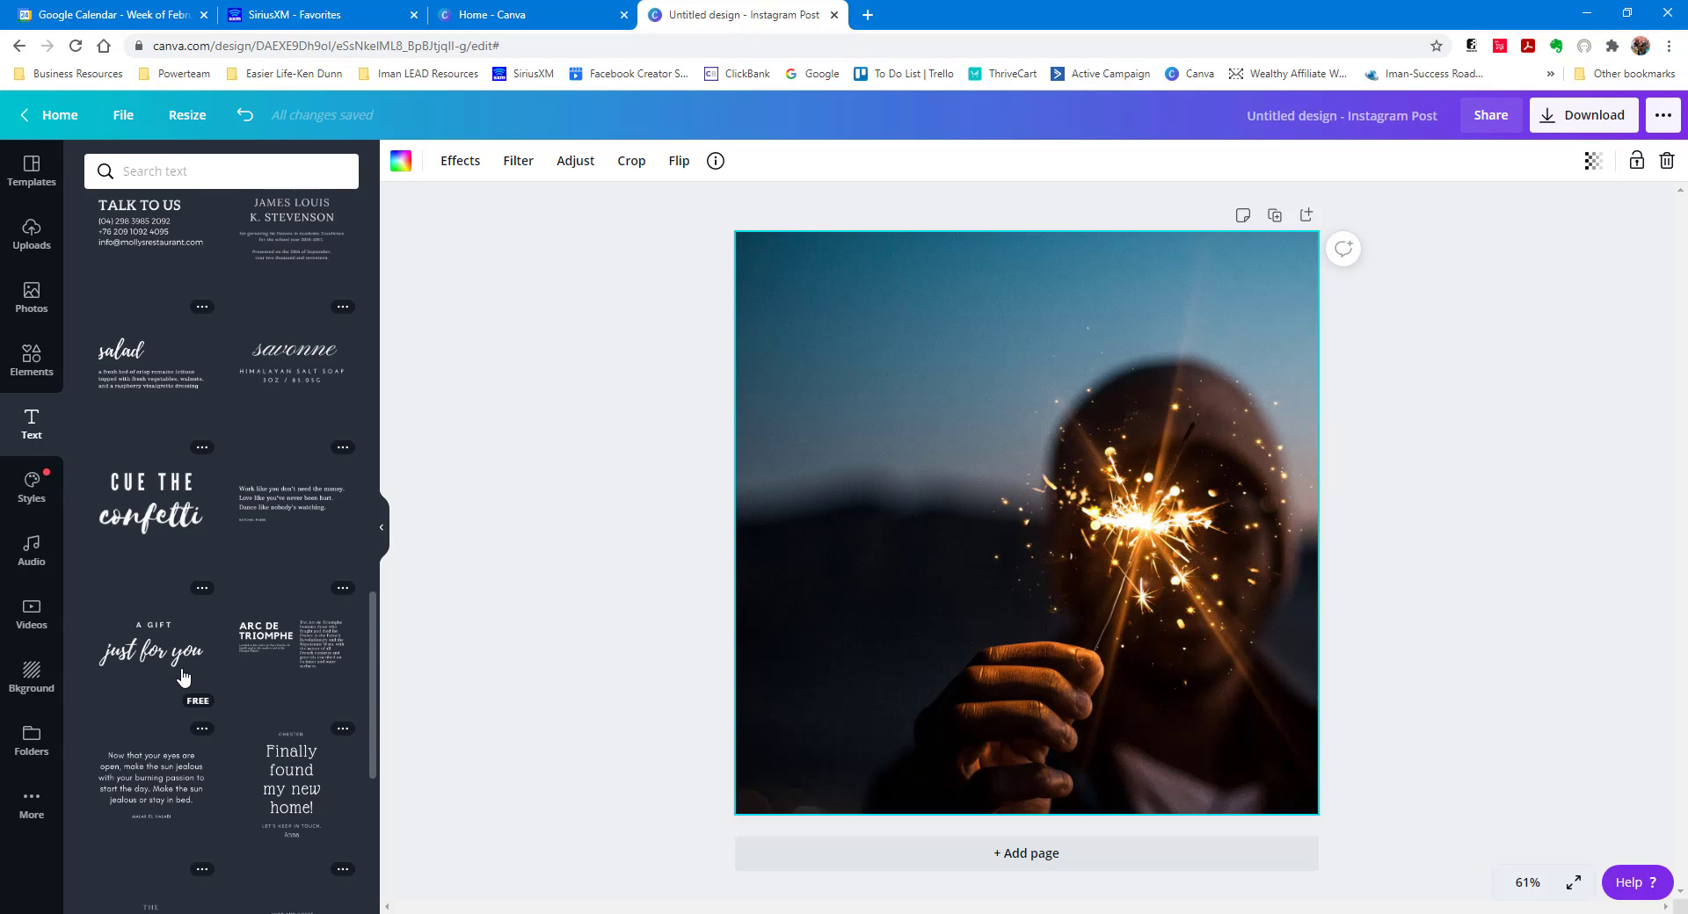
scroll(183, 677, down, 3)
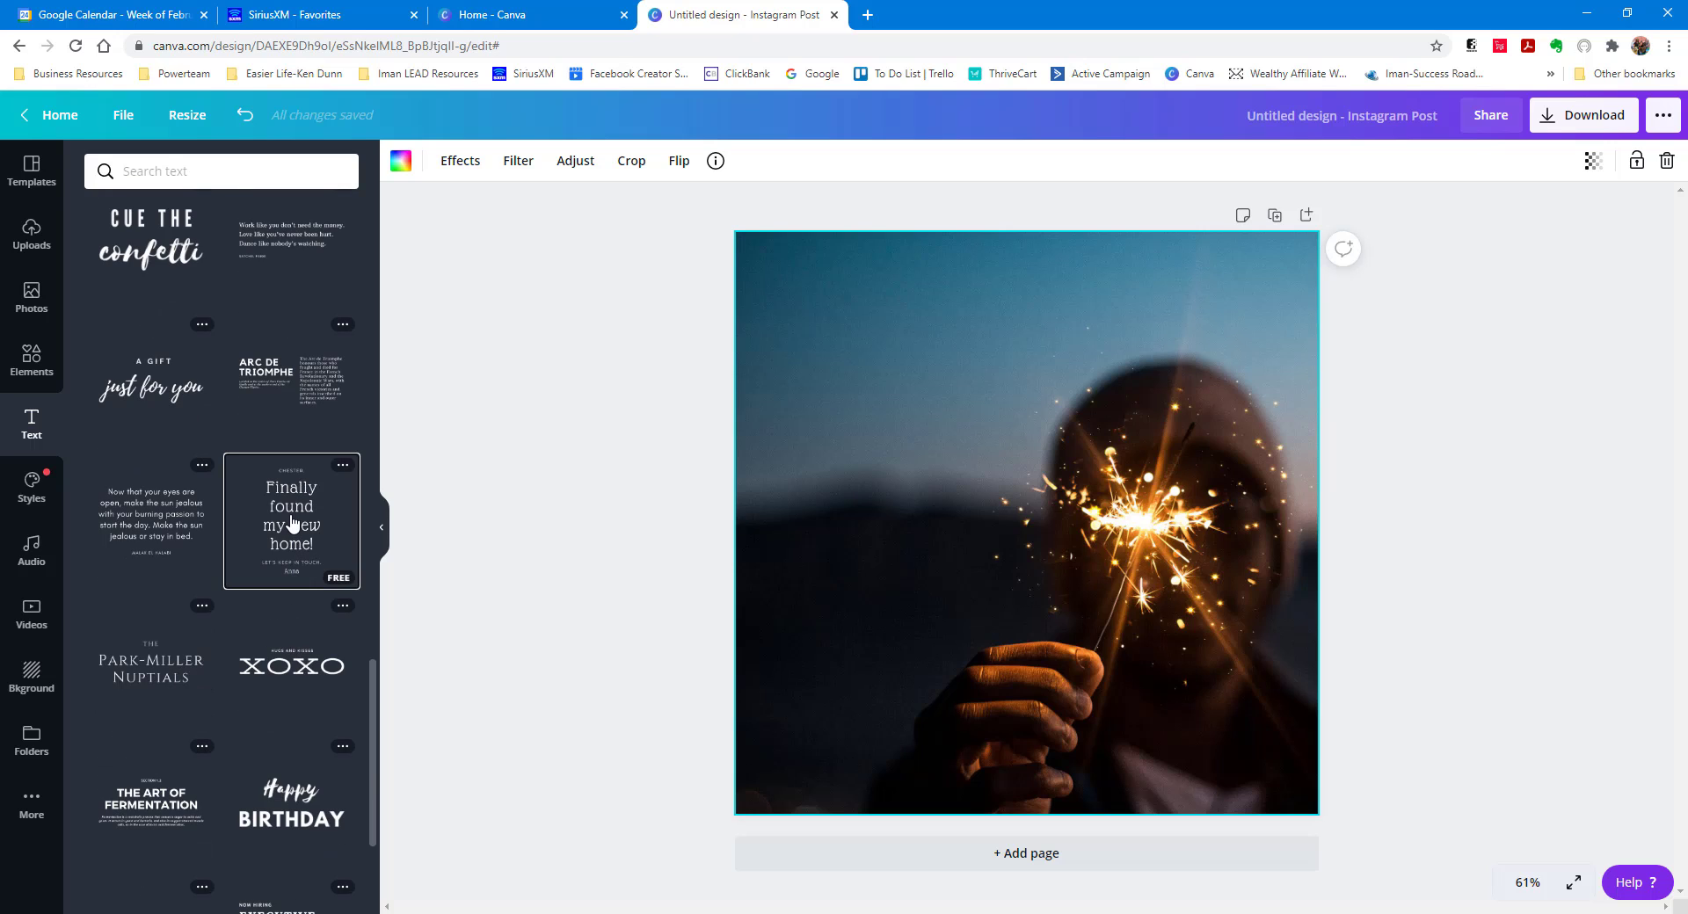
click(293, 524)
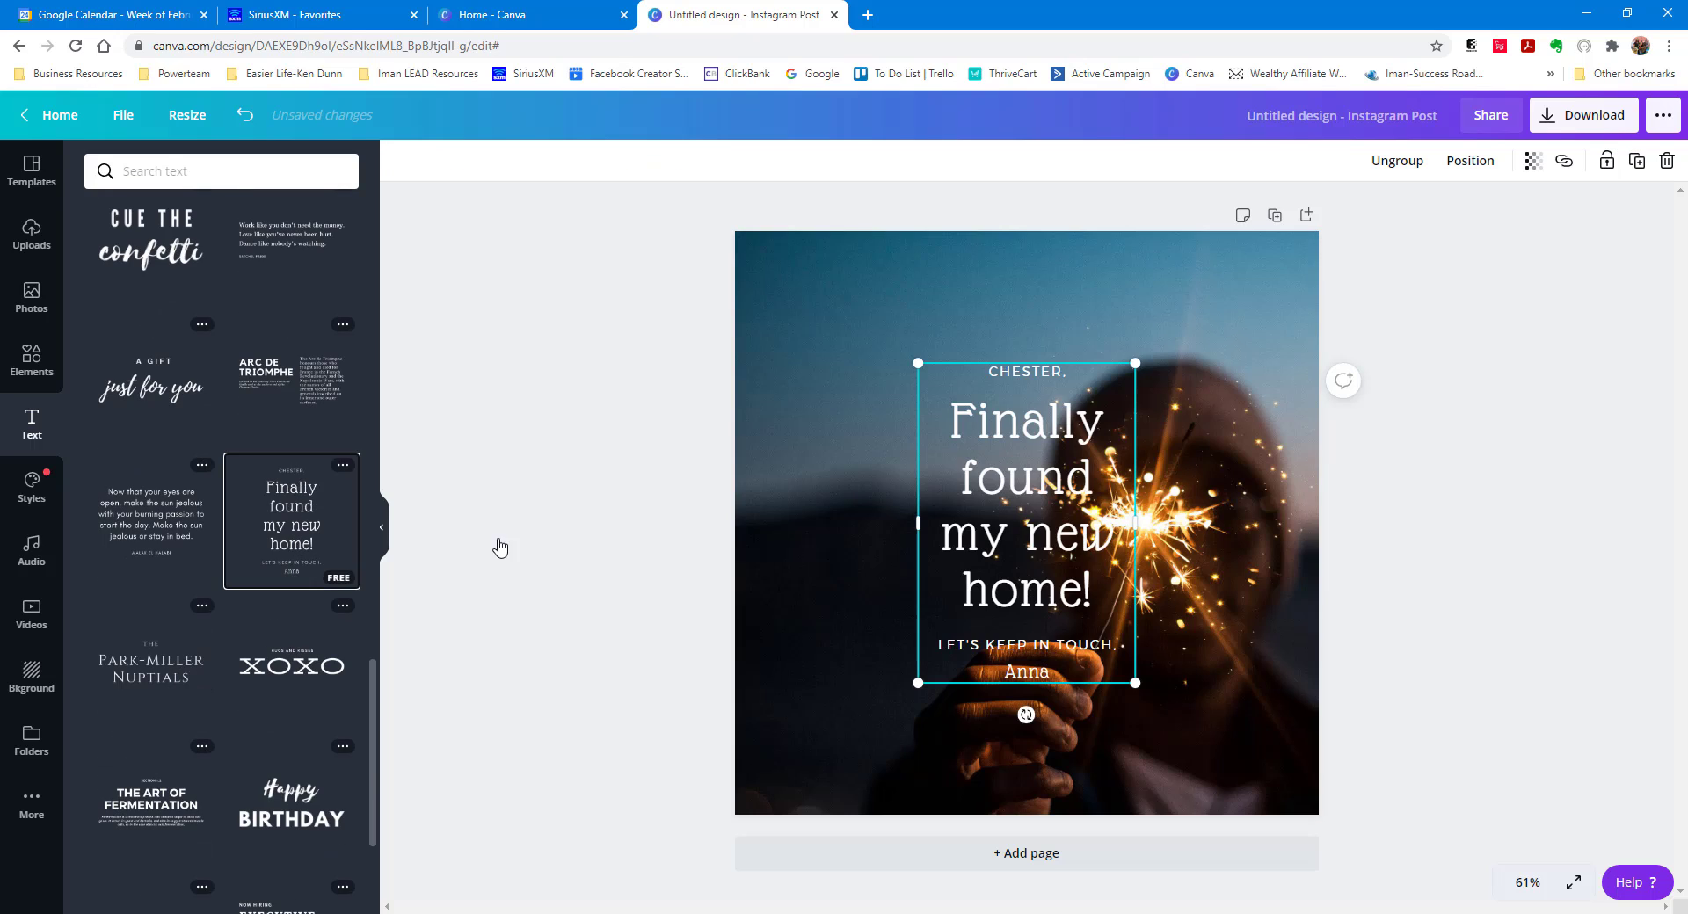
click(1033, 431)
drag(1033, 431, 879, 333)
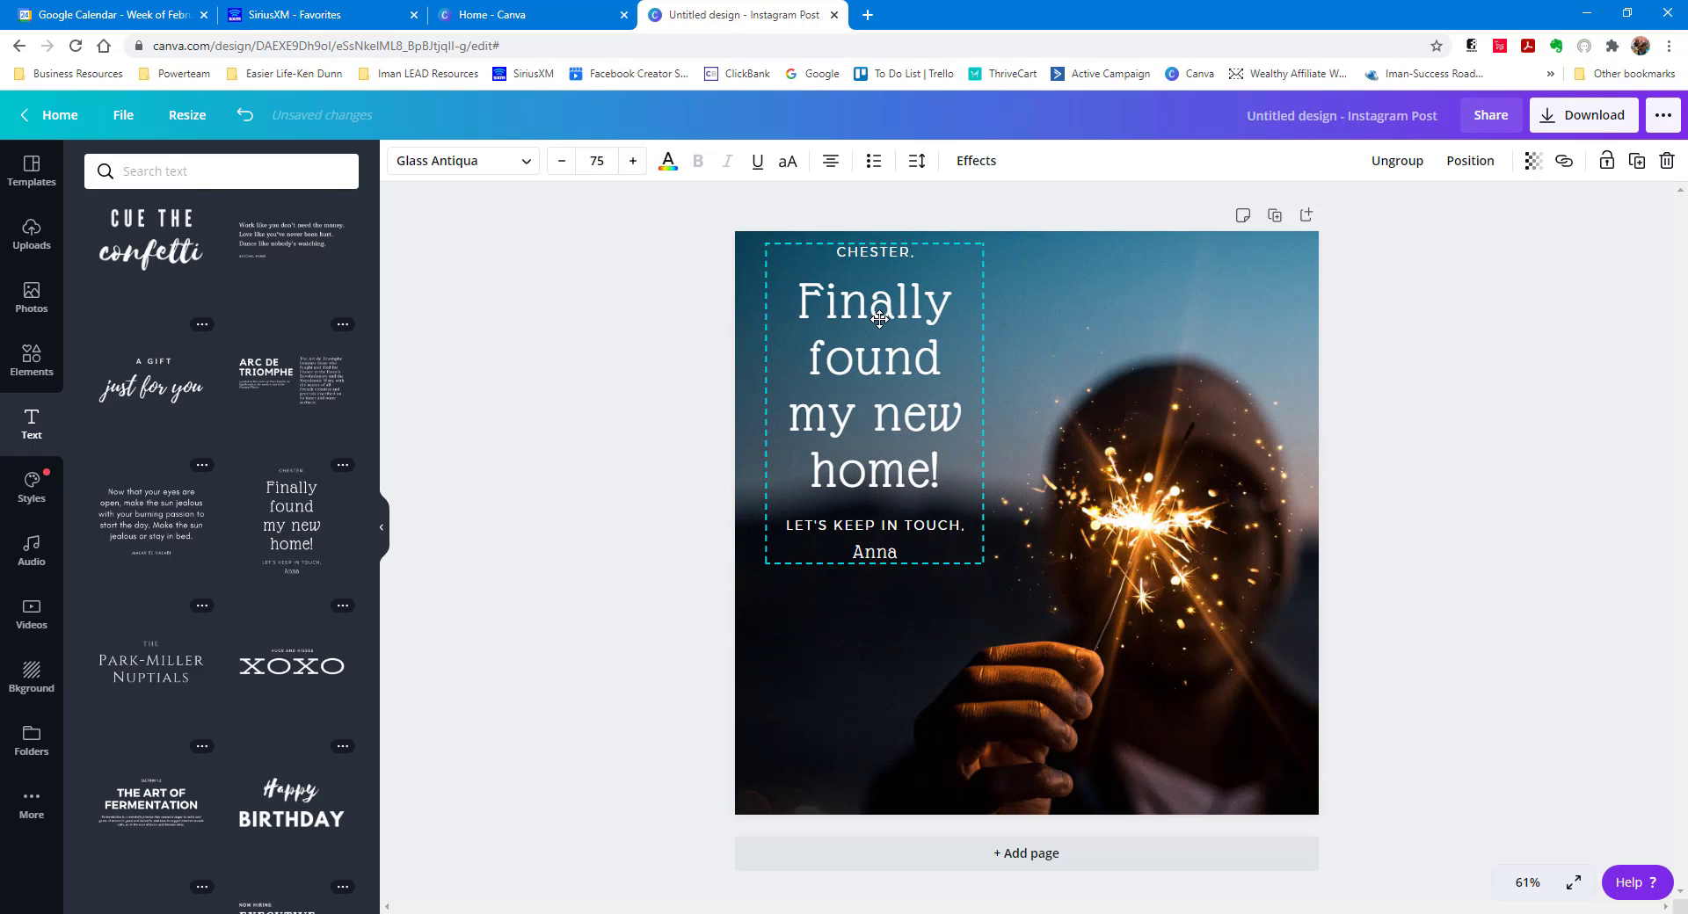
Replace the large heading text with "what text add"
double_click(880, 341)
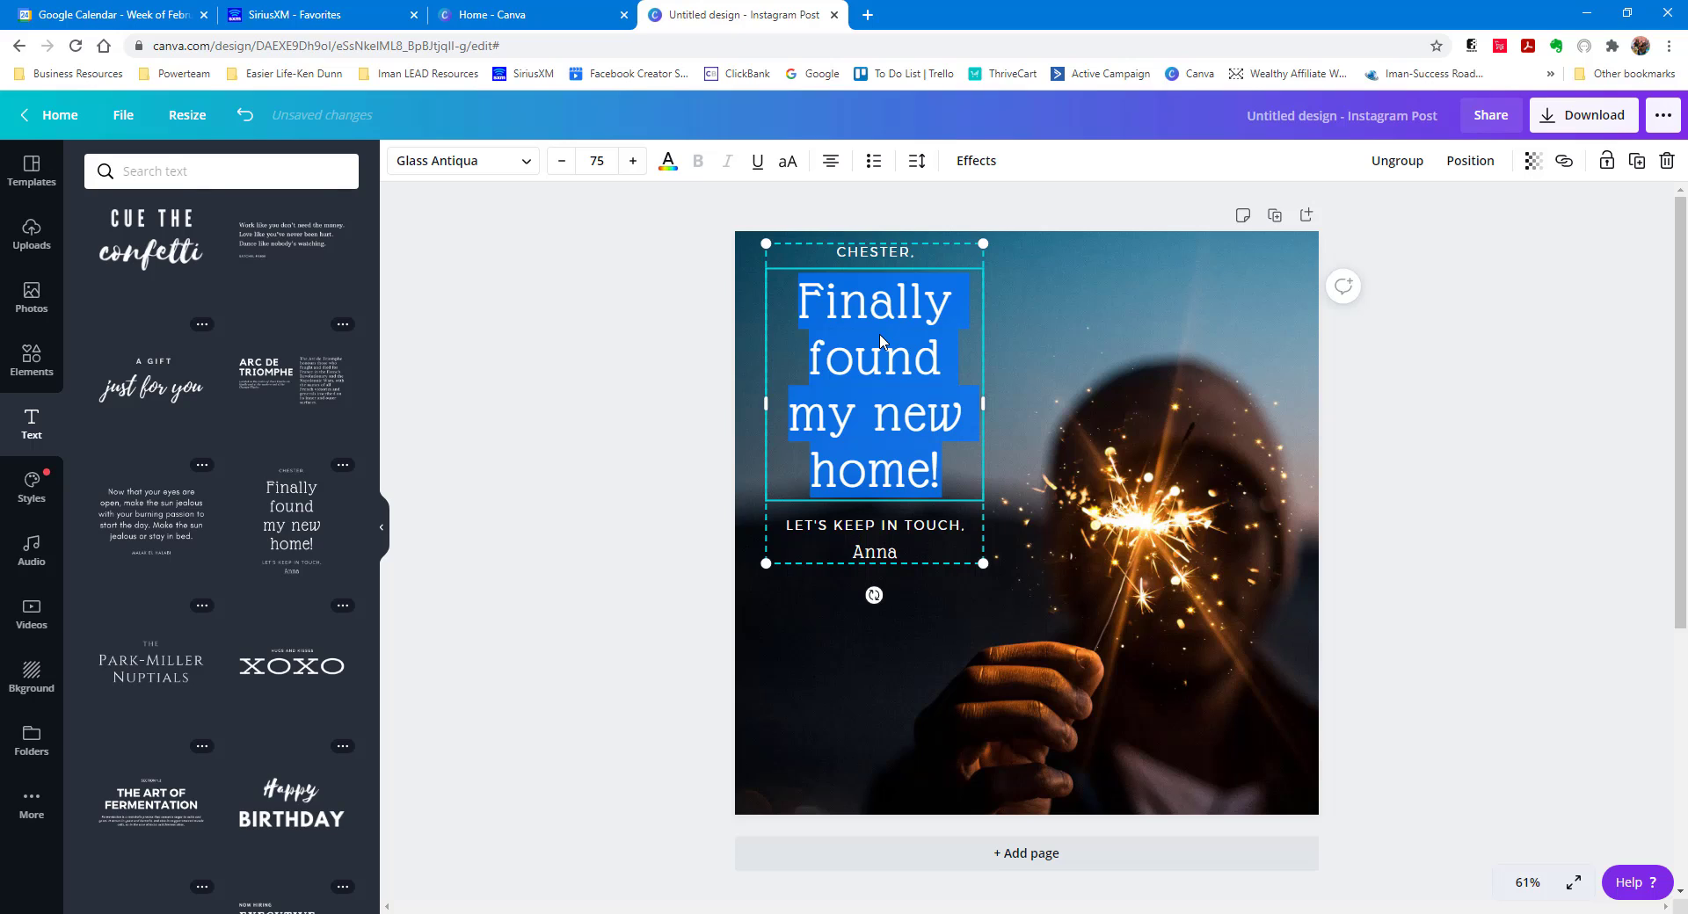
text(what)
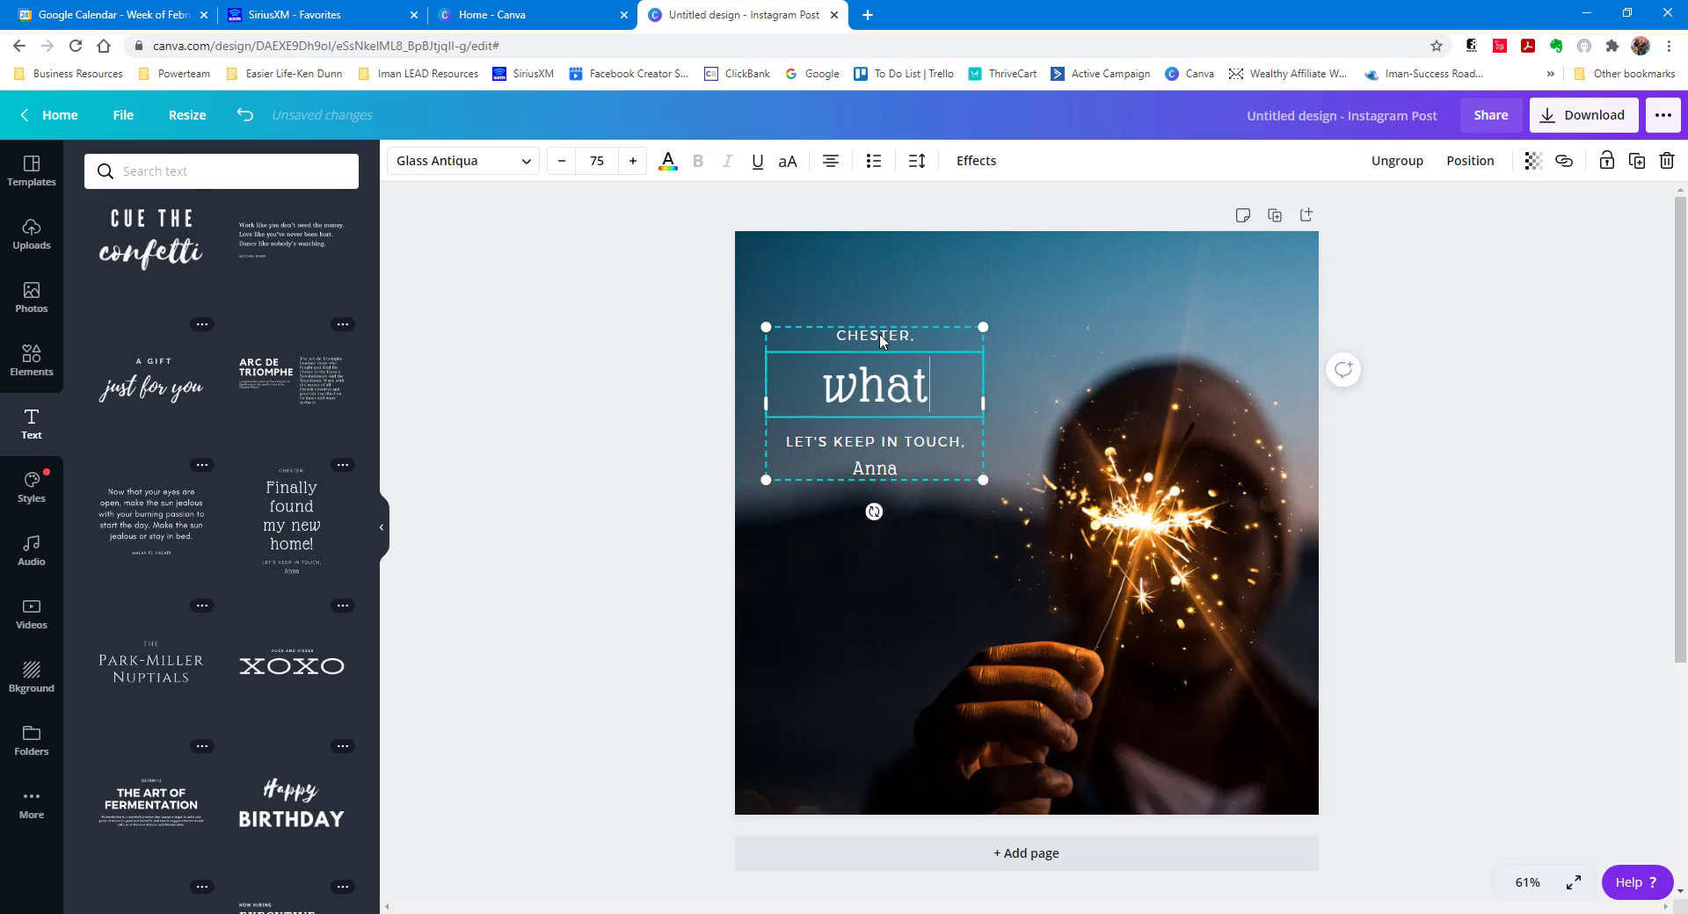
text( text add)
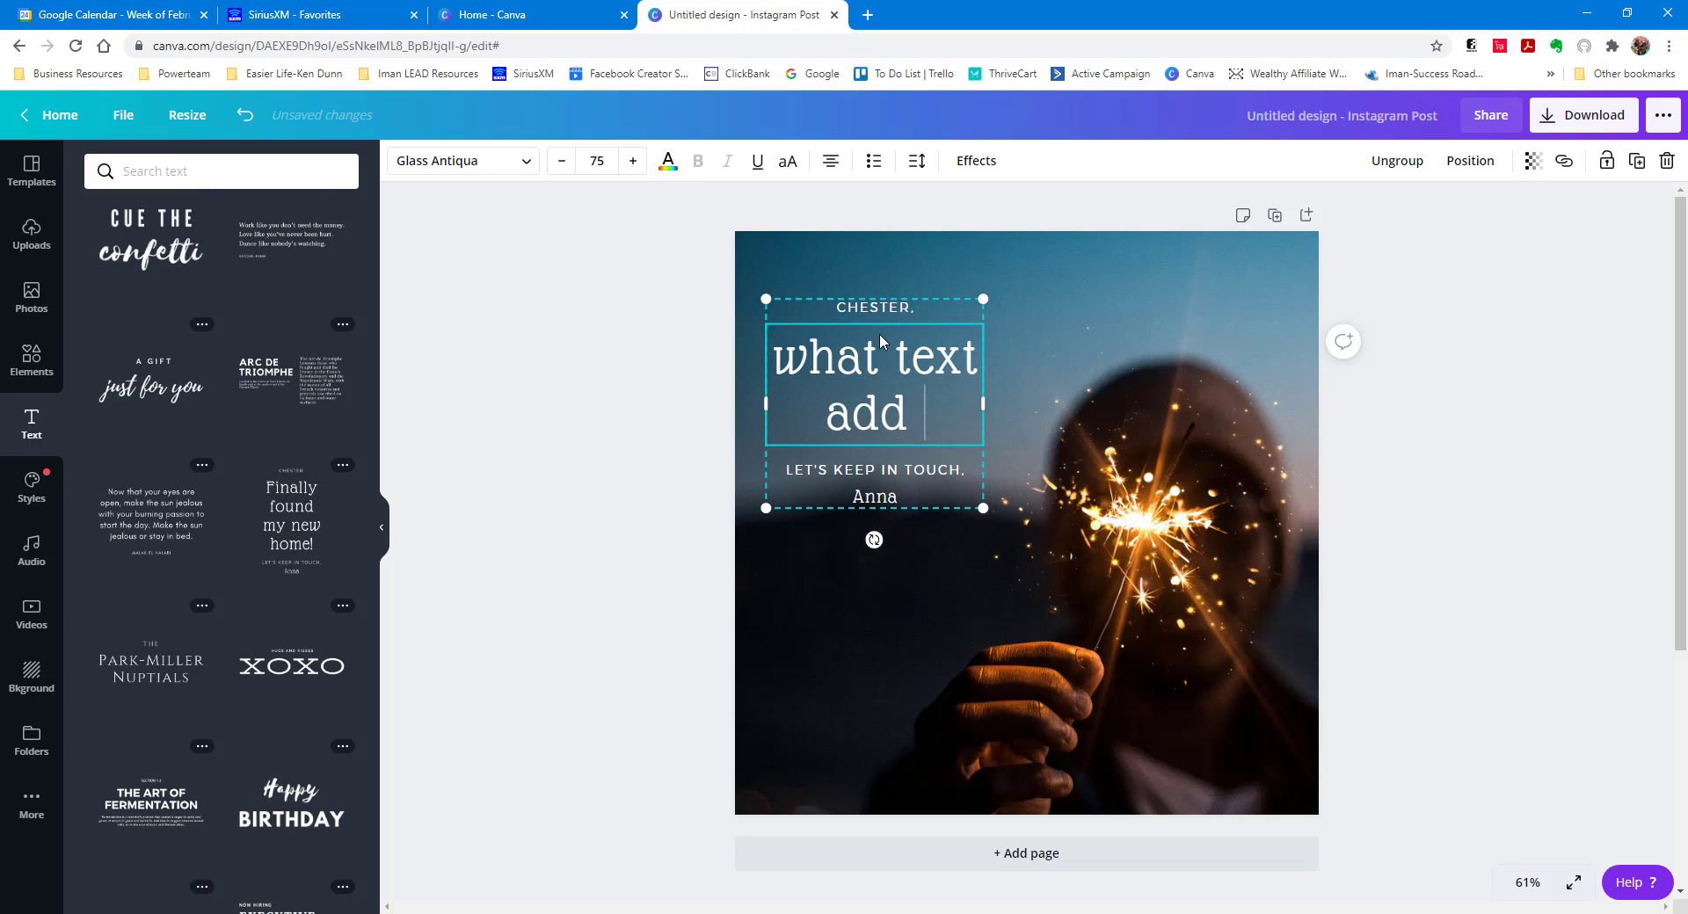
Examine the individual text lines of the grouped layout, from the greeting above the heading to the signature below
click(904, 510)
click(904, 373)
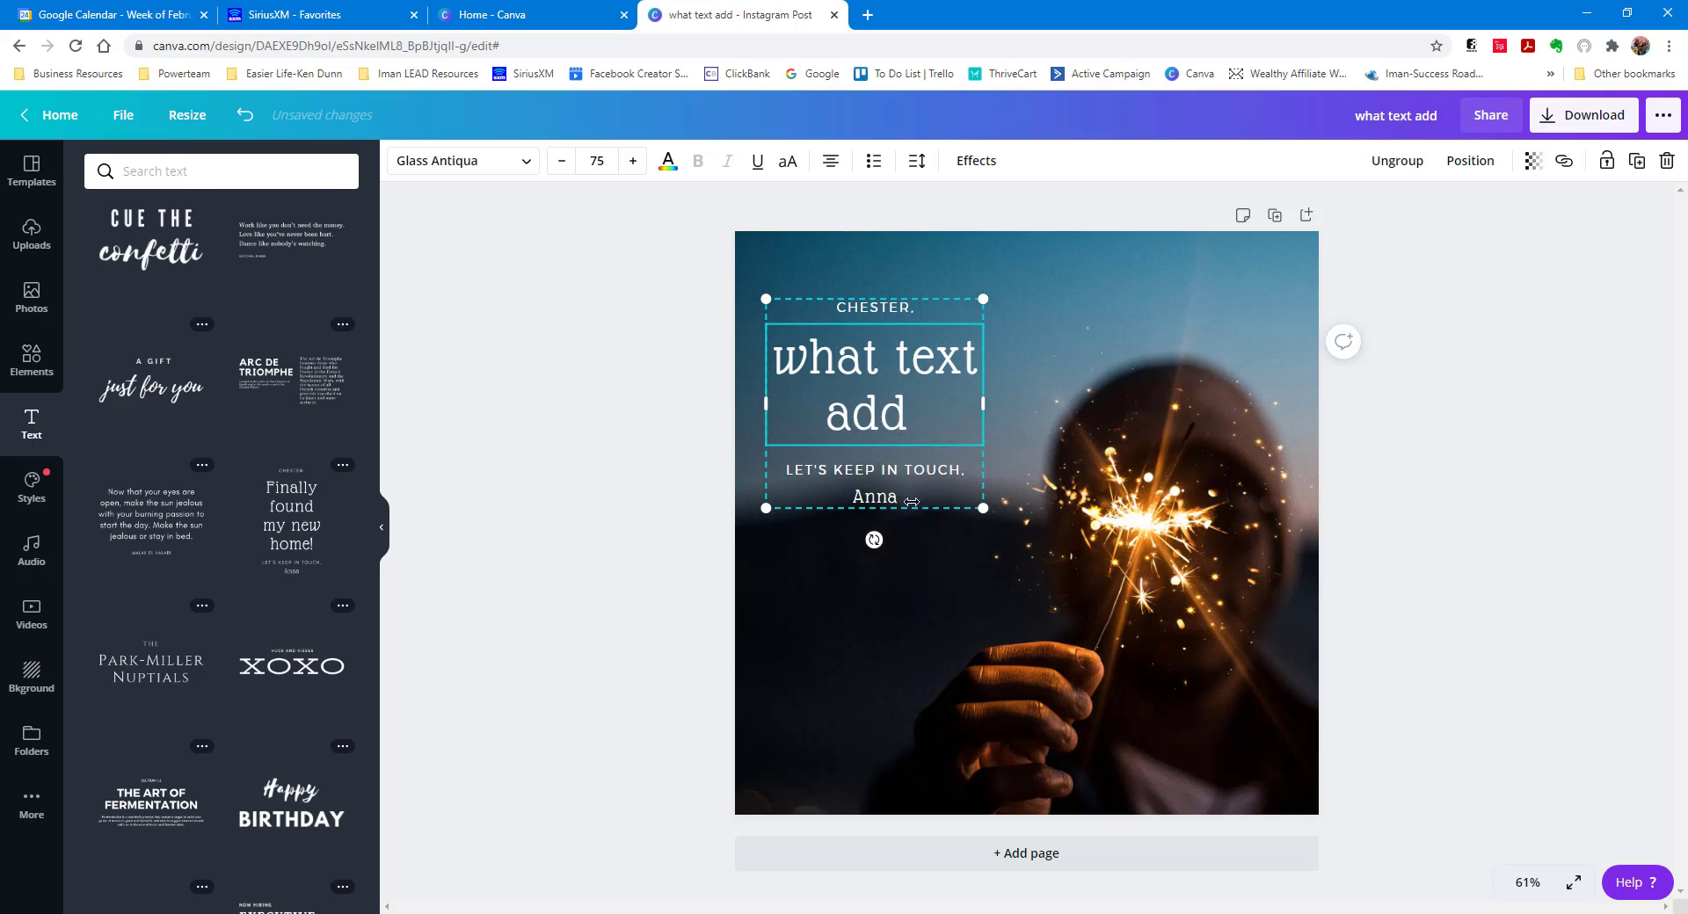
click(885, 310)
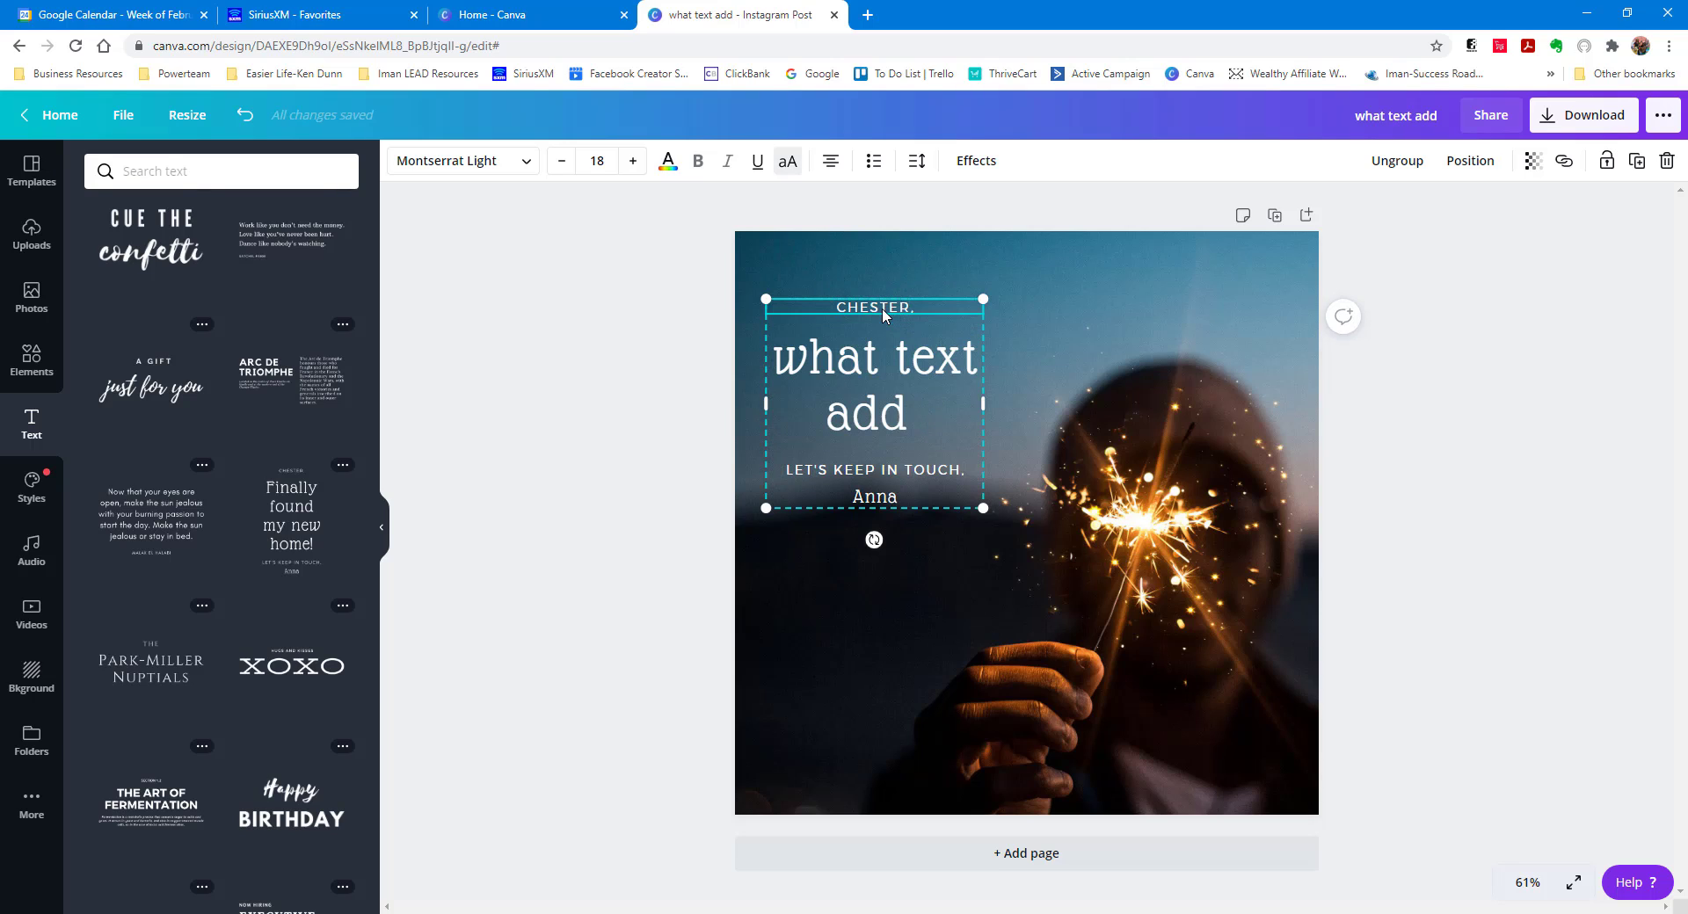
click(880, 413)
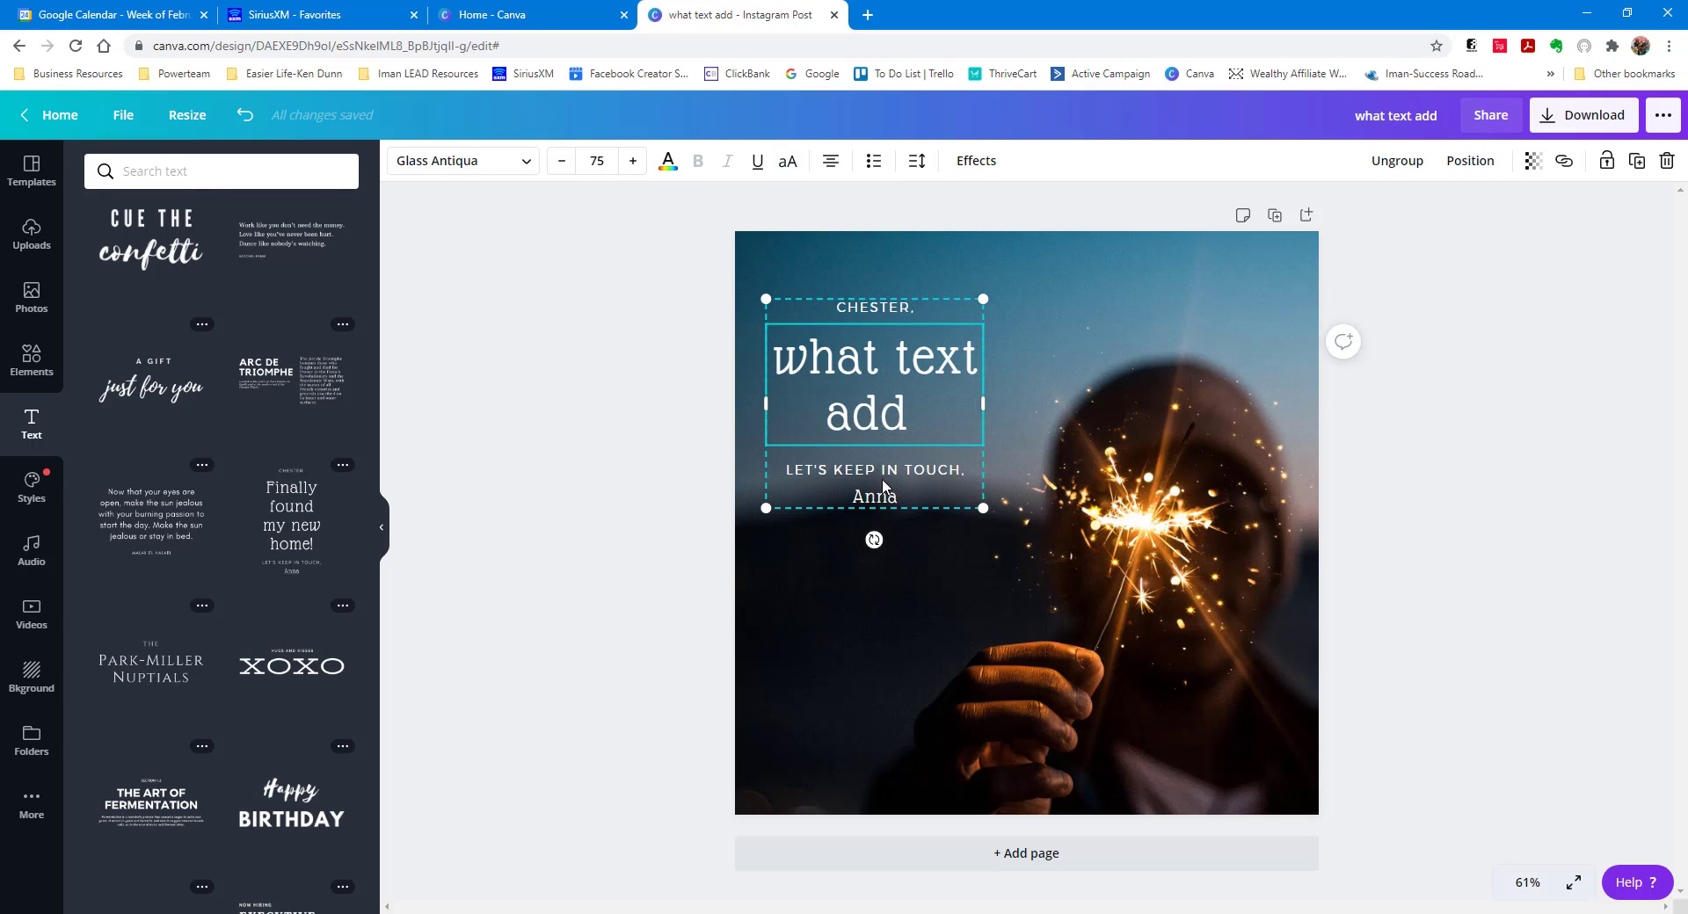
click(885, 475)
click(884, 492)
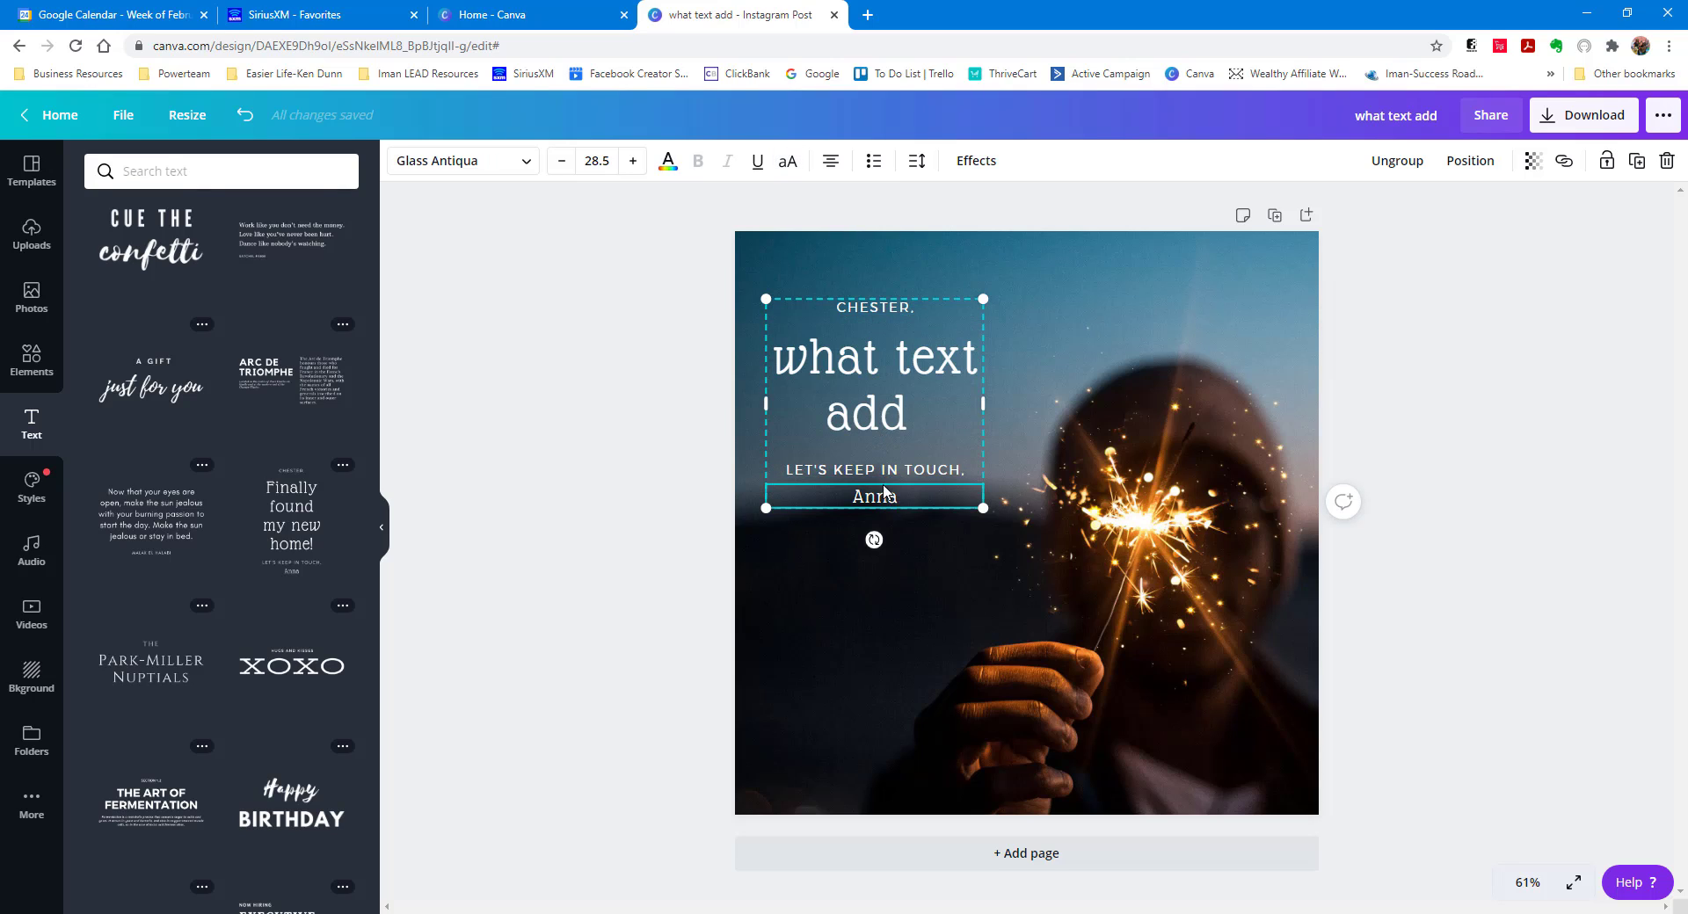
click(886, 472)
click(890, 429)
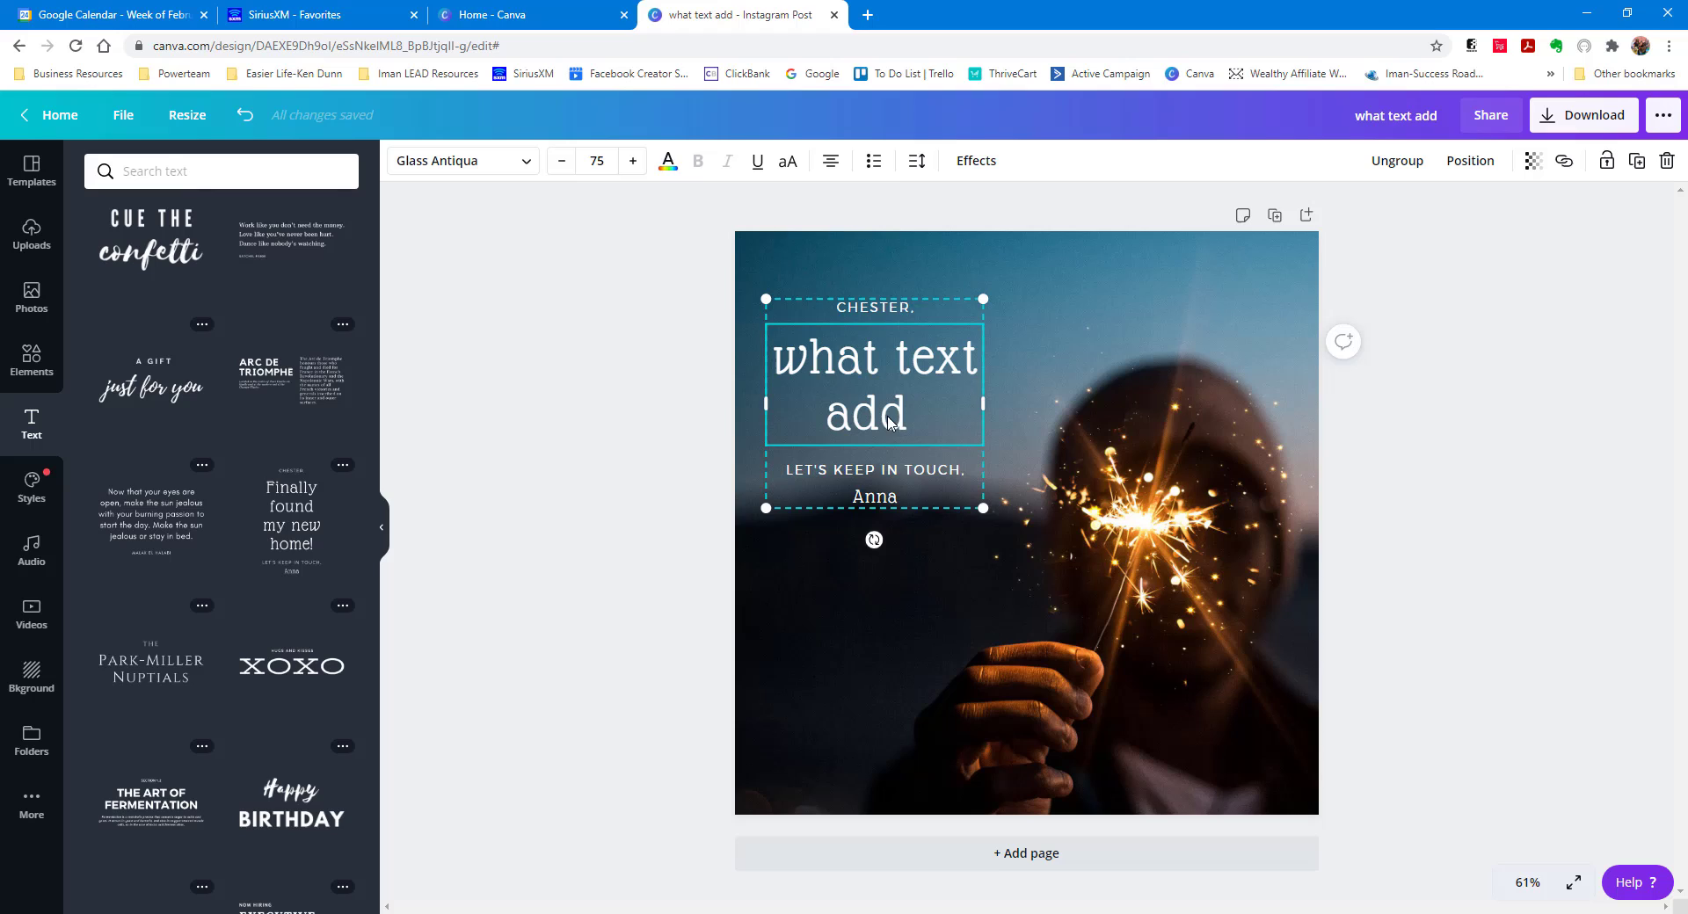
click(897, 314)
click(898, 372)
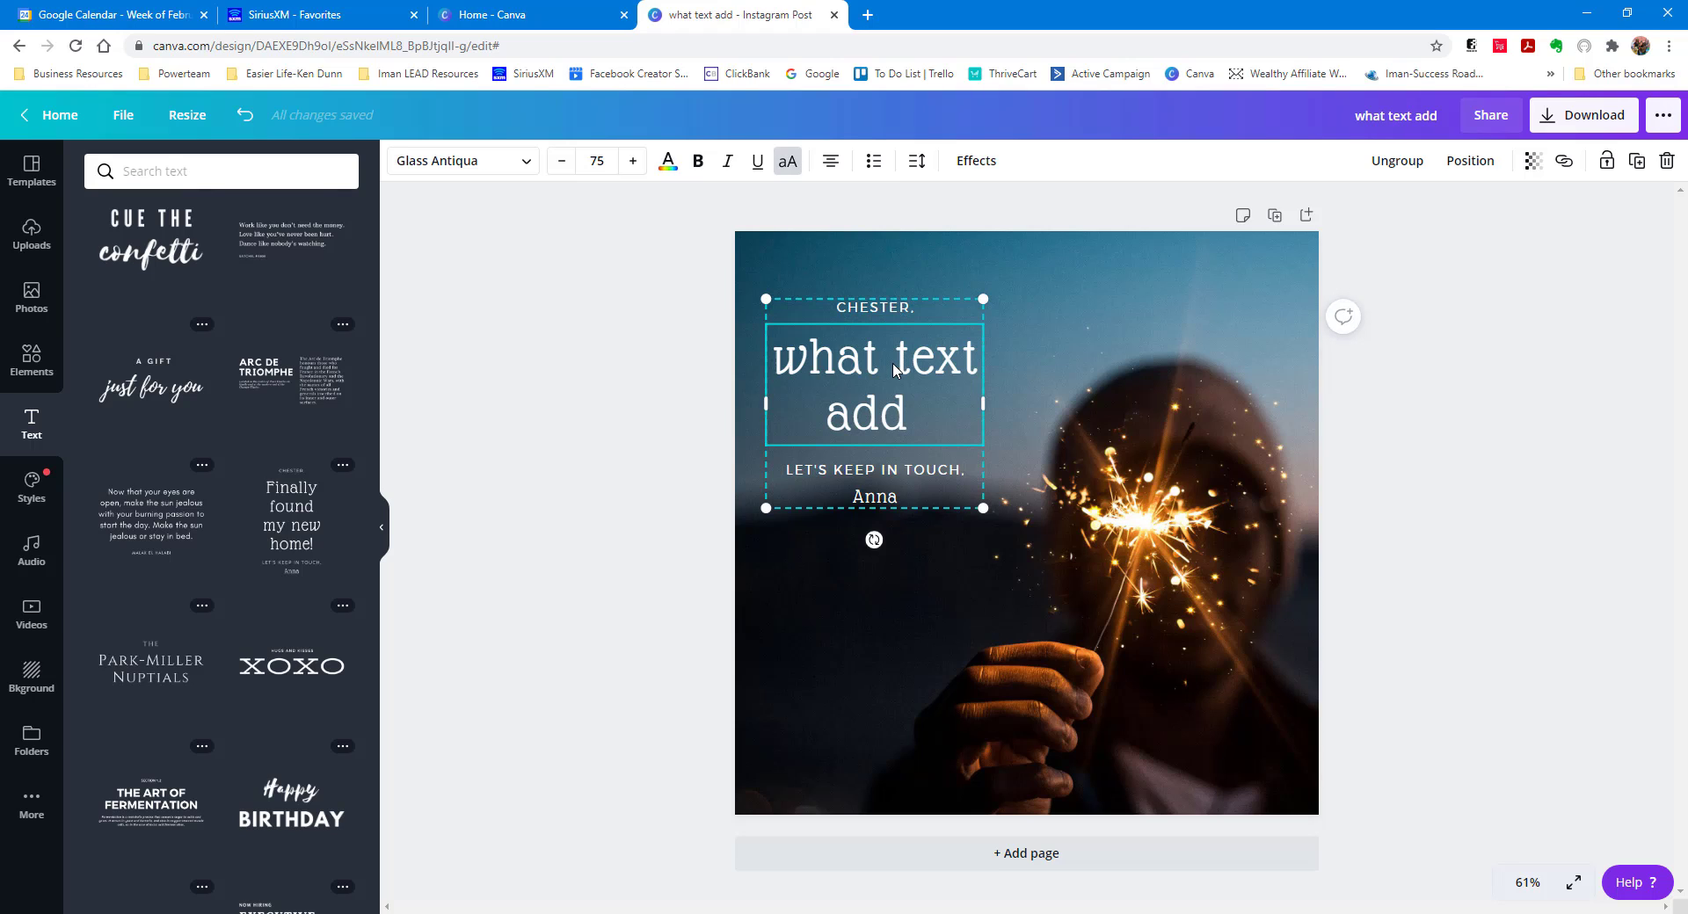
click(885, 475)
click(886, 500)
click(884, 469)
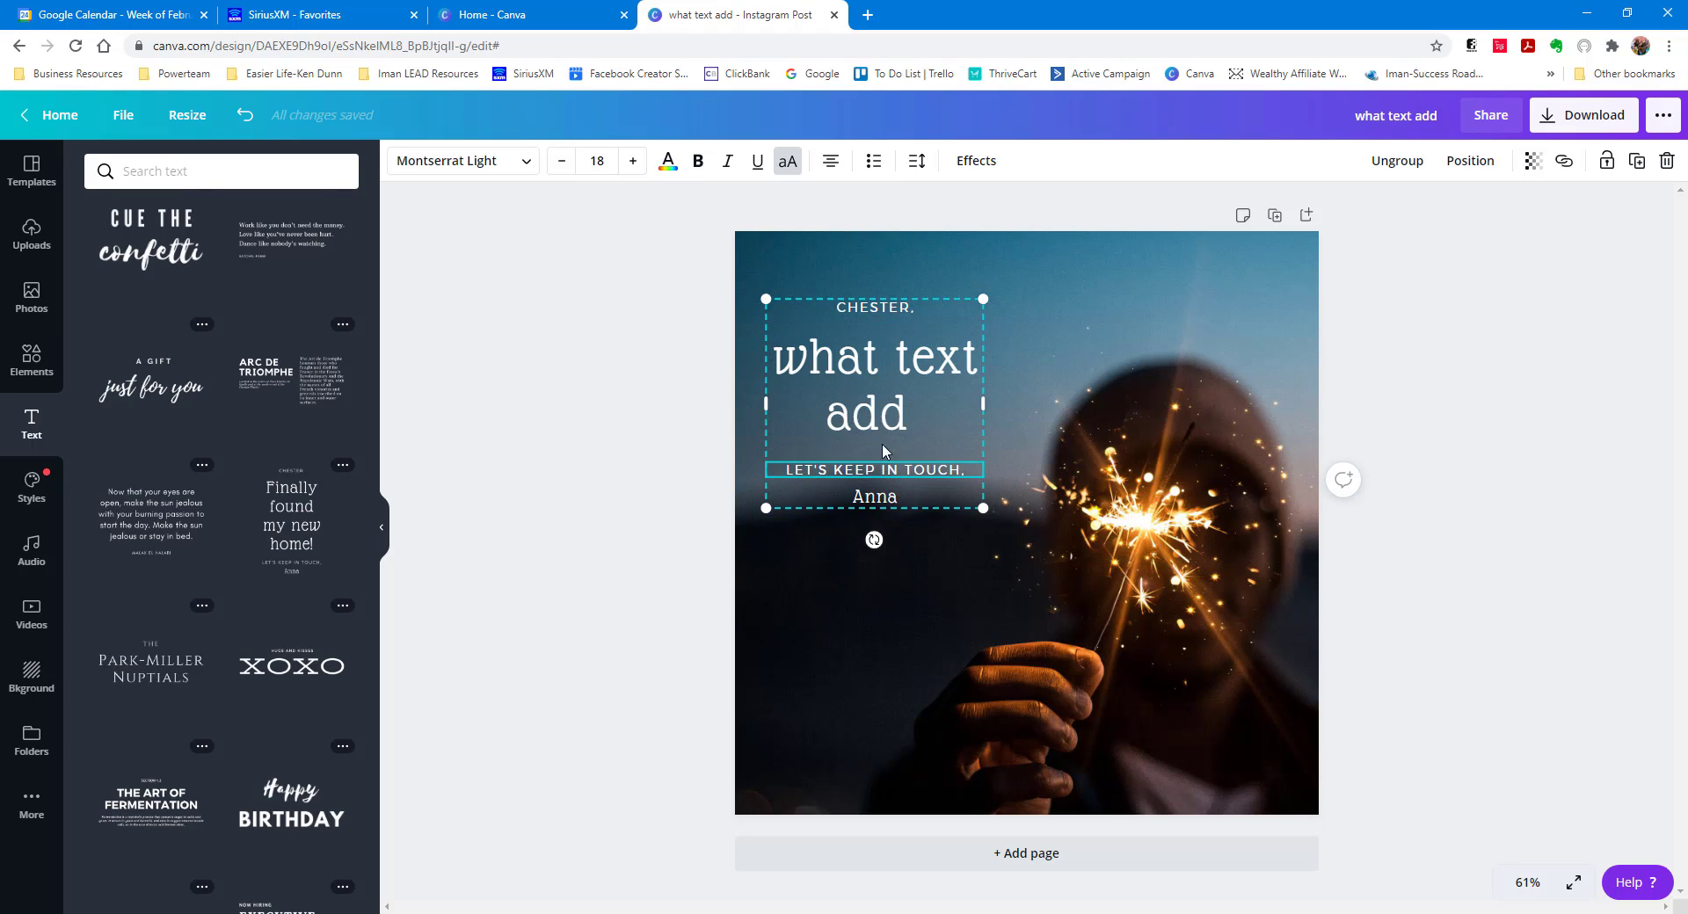
click(883, 439)
click(878, 309)
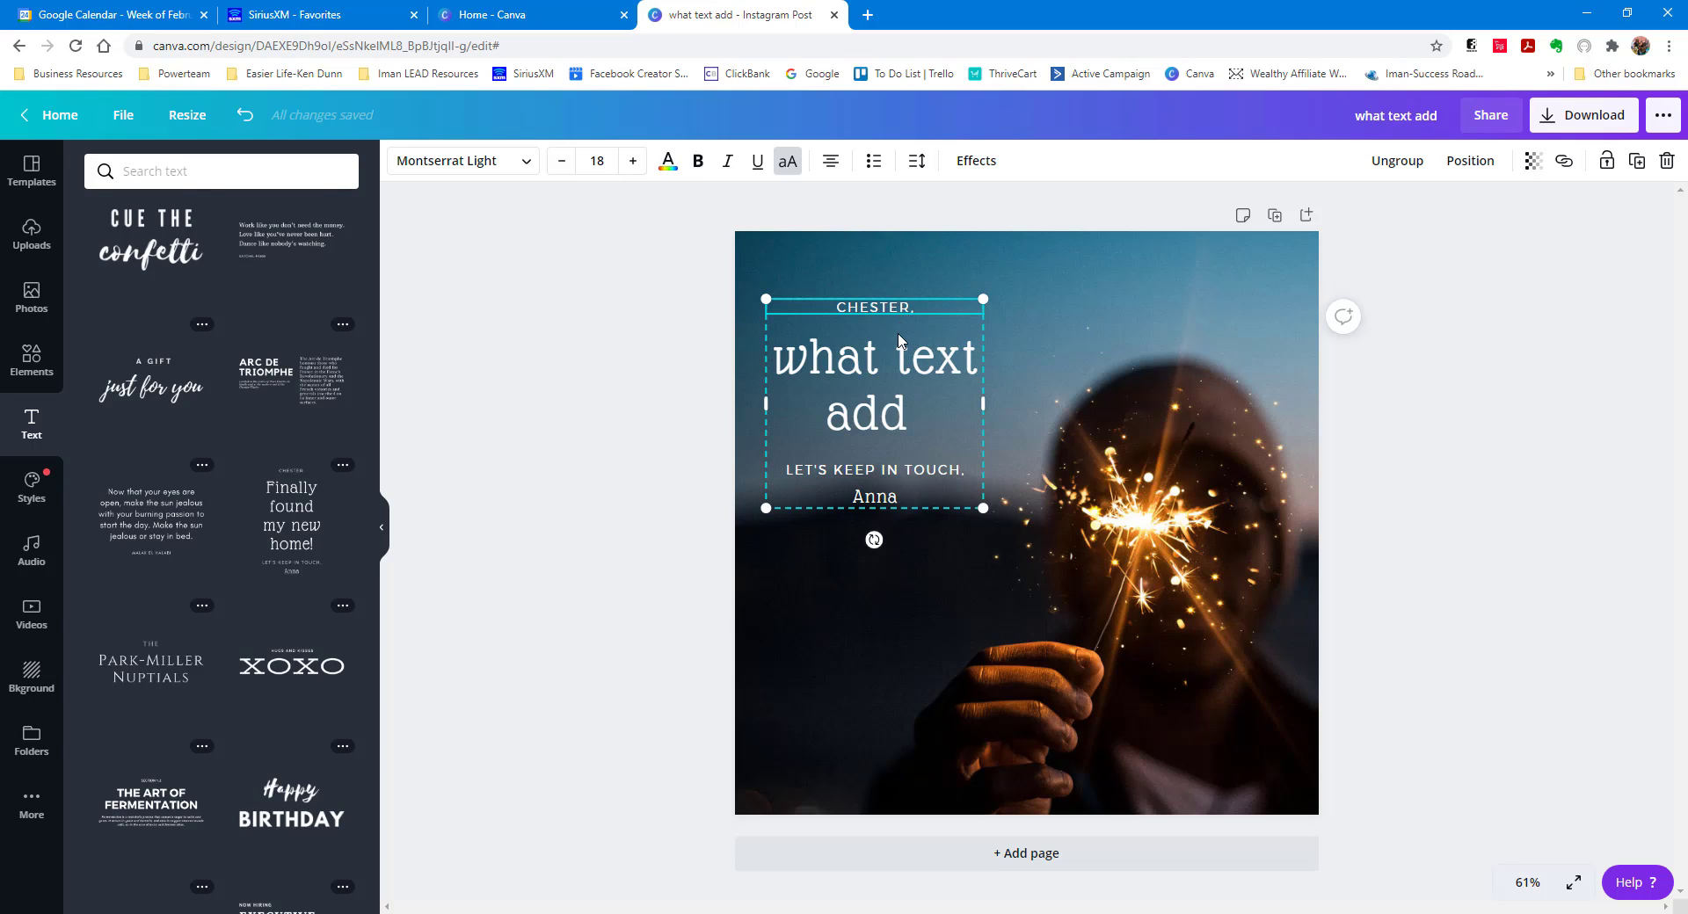
click(883, 424)
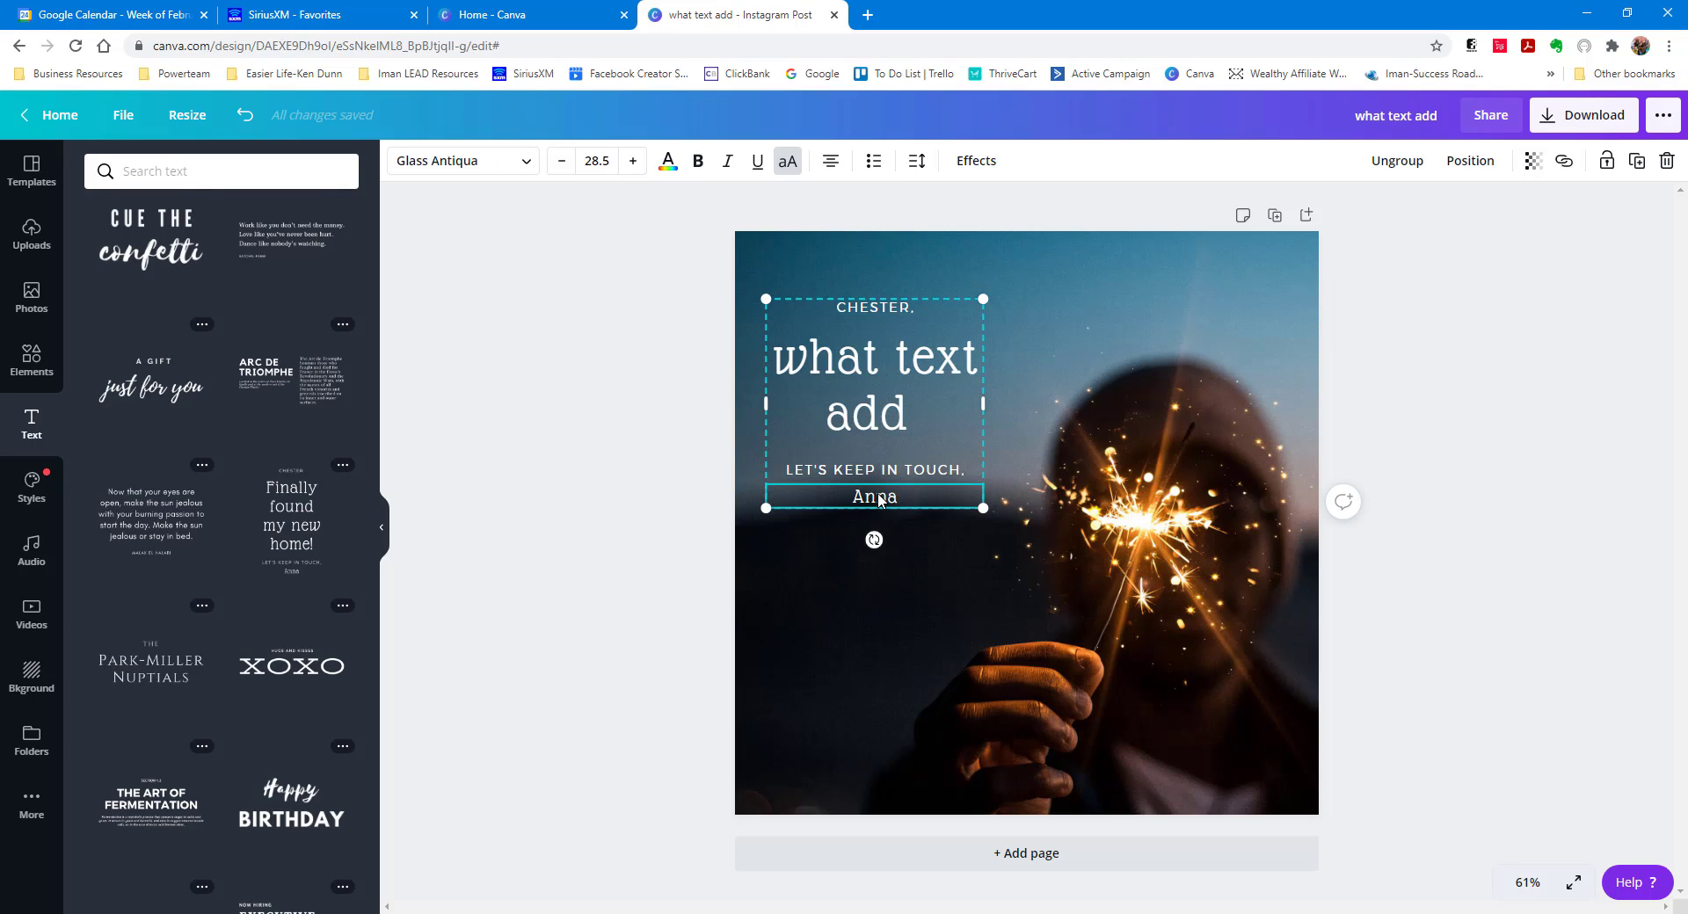
click(885, 309)
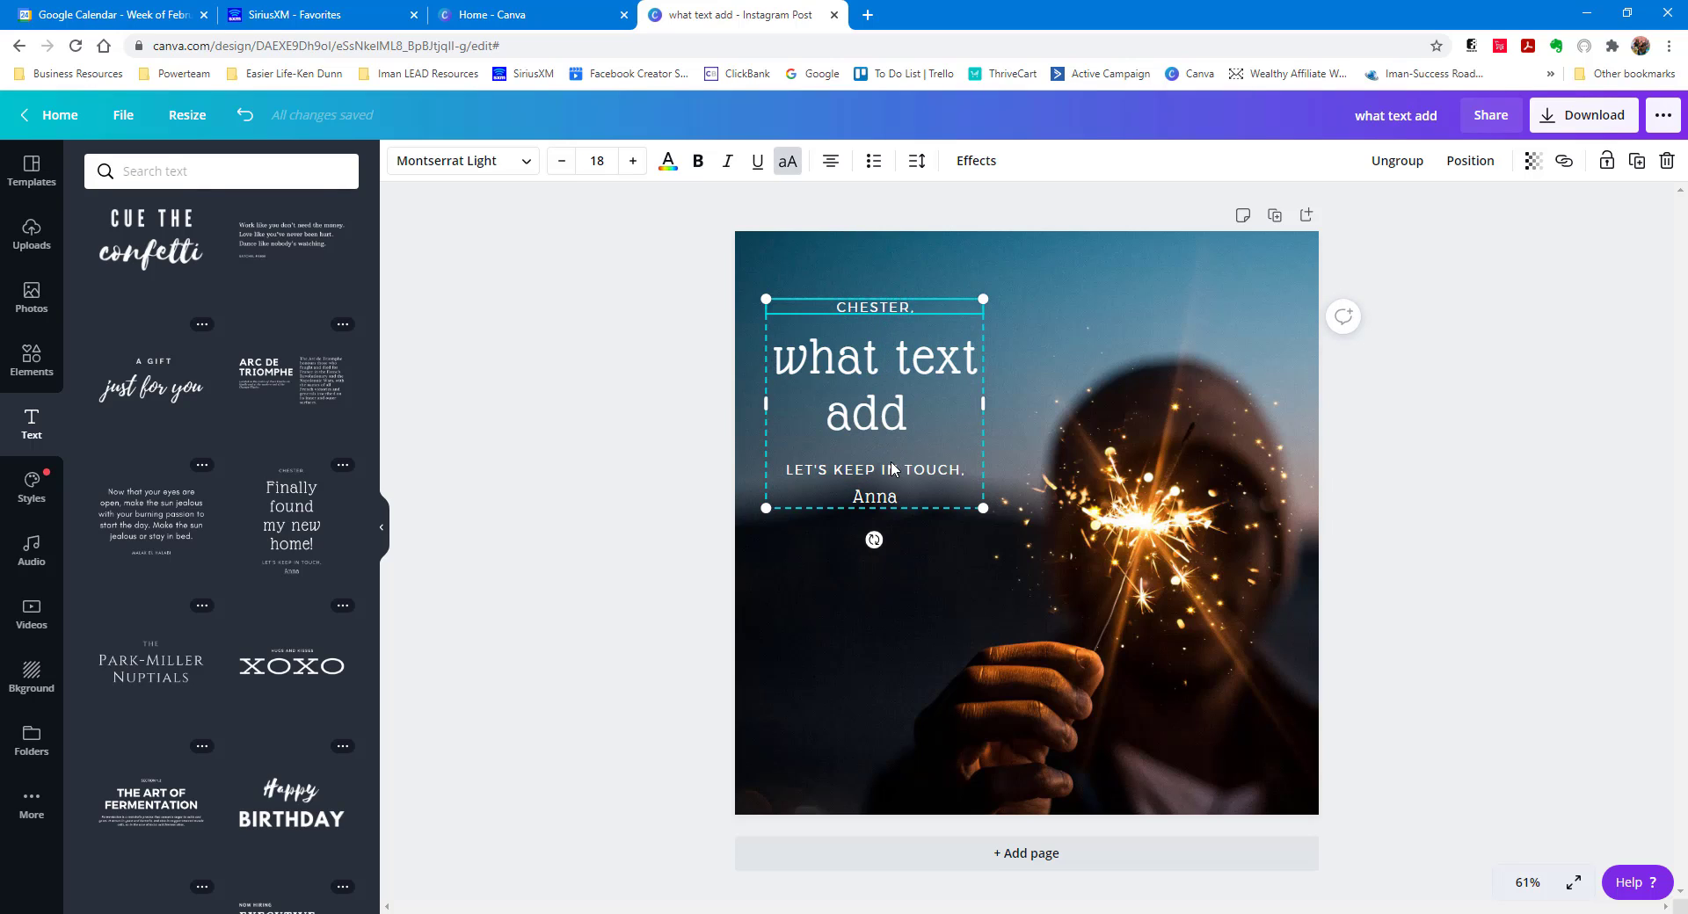
Delete the small greeting line above the heading from the text group
click(868, 305)
click(878, 329)
click(884, 305)
right_click(883, 305)
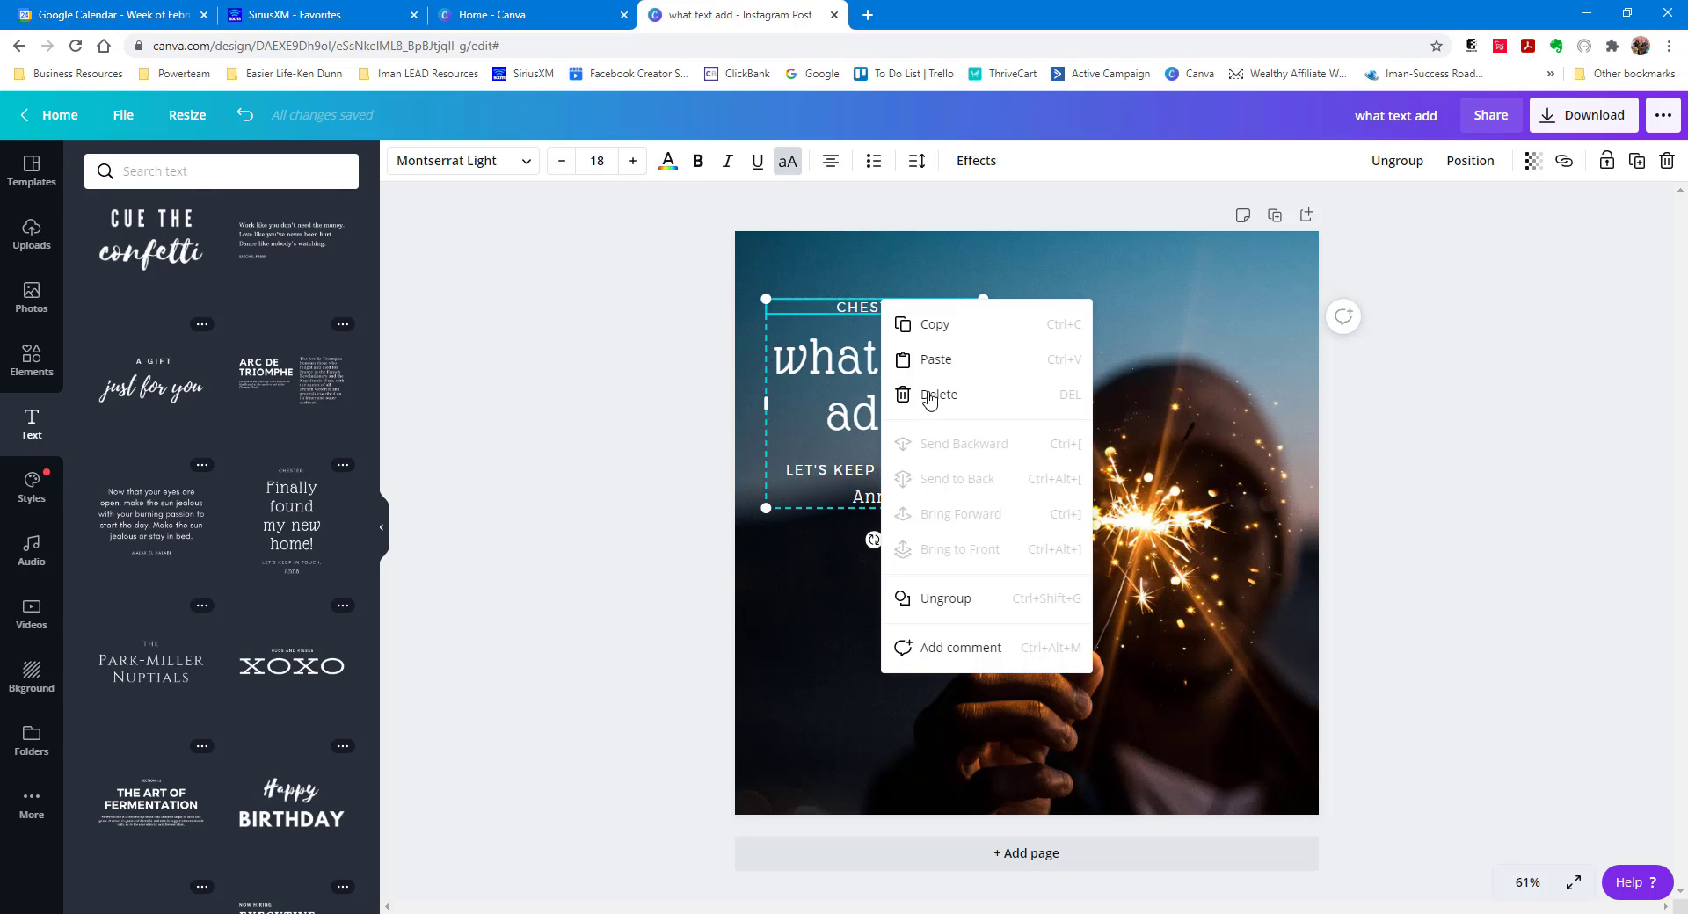
click(860, 307)
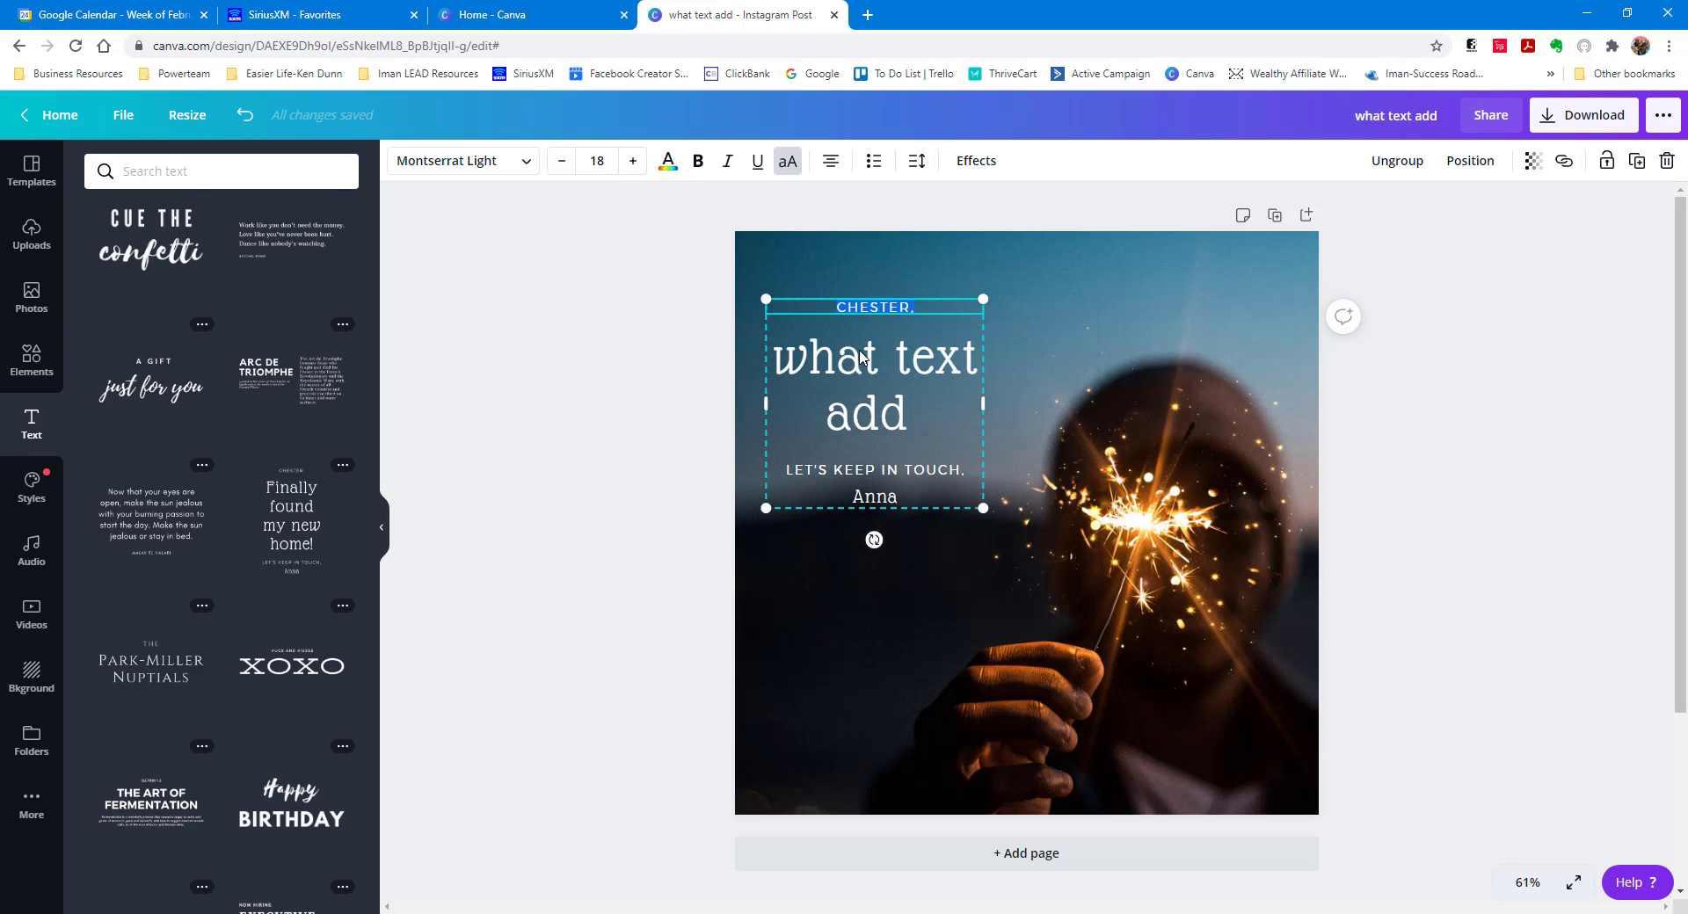
key(Delete)
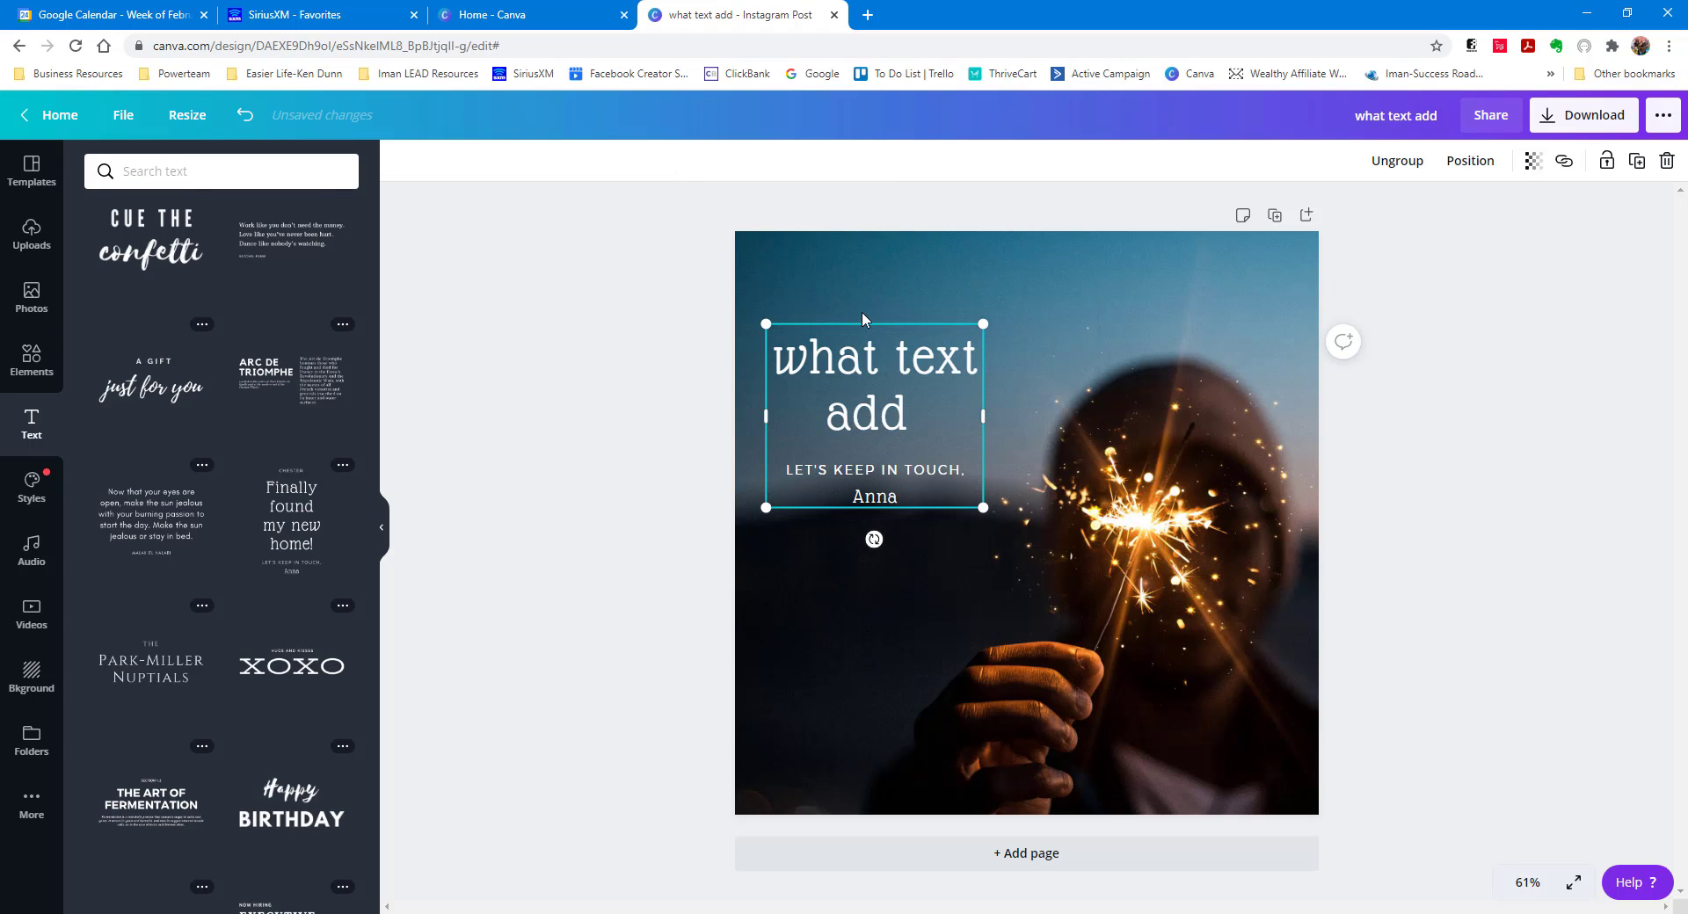
Ungroup the text layout into separate text boxes and clear the selection
click(868, 422)
click(868, 469)
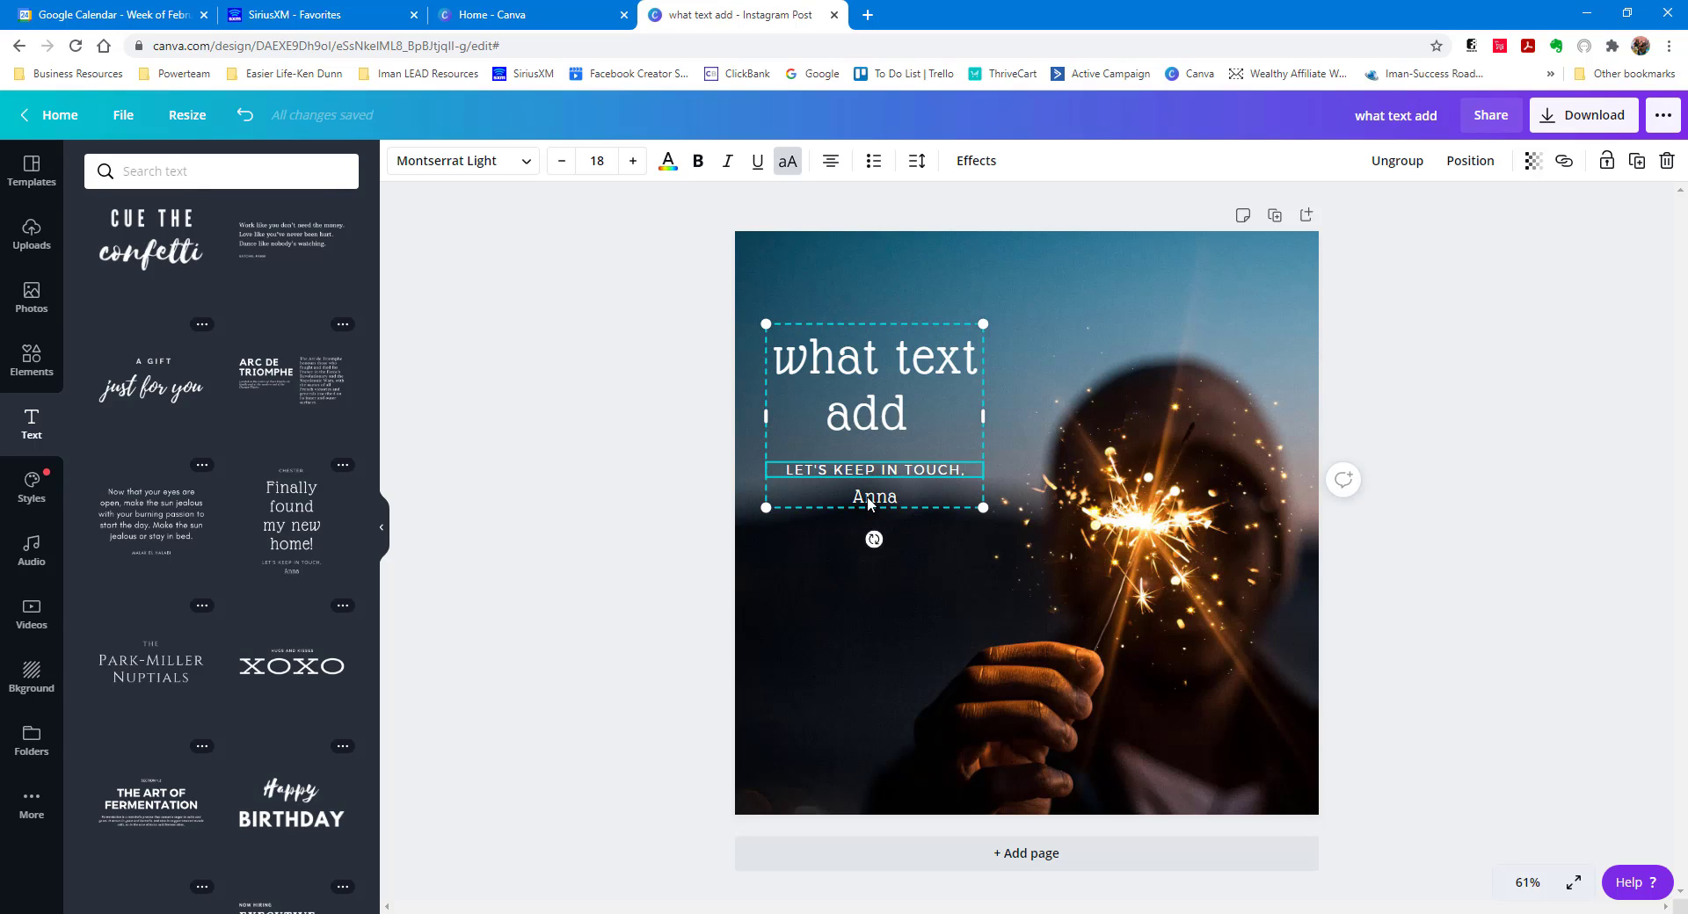
click(869, 501)
click(873, 416)
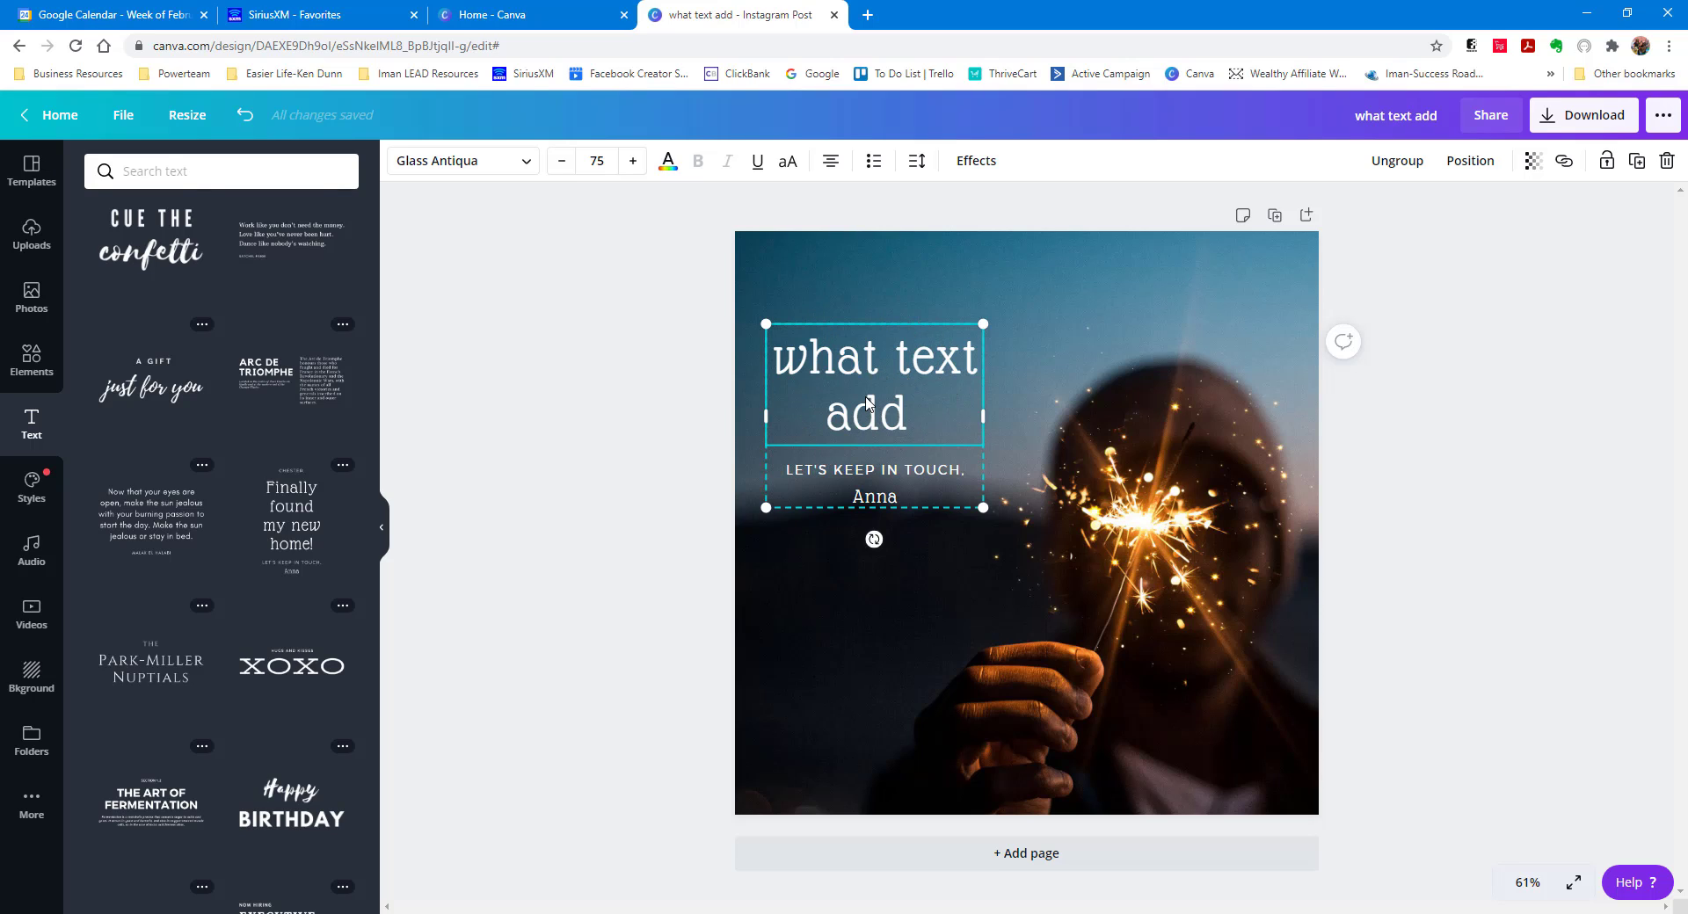
click(1393, 162)
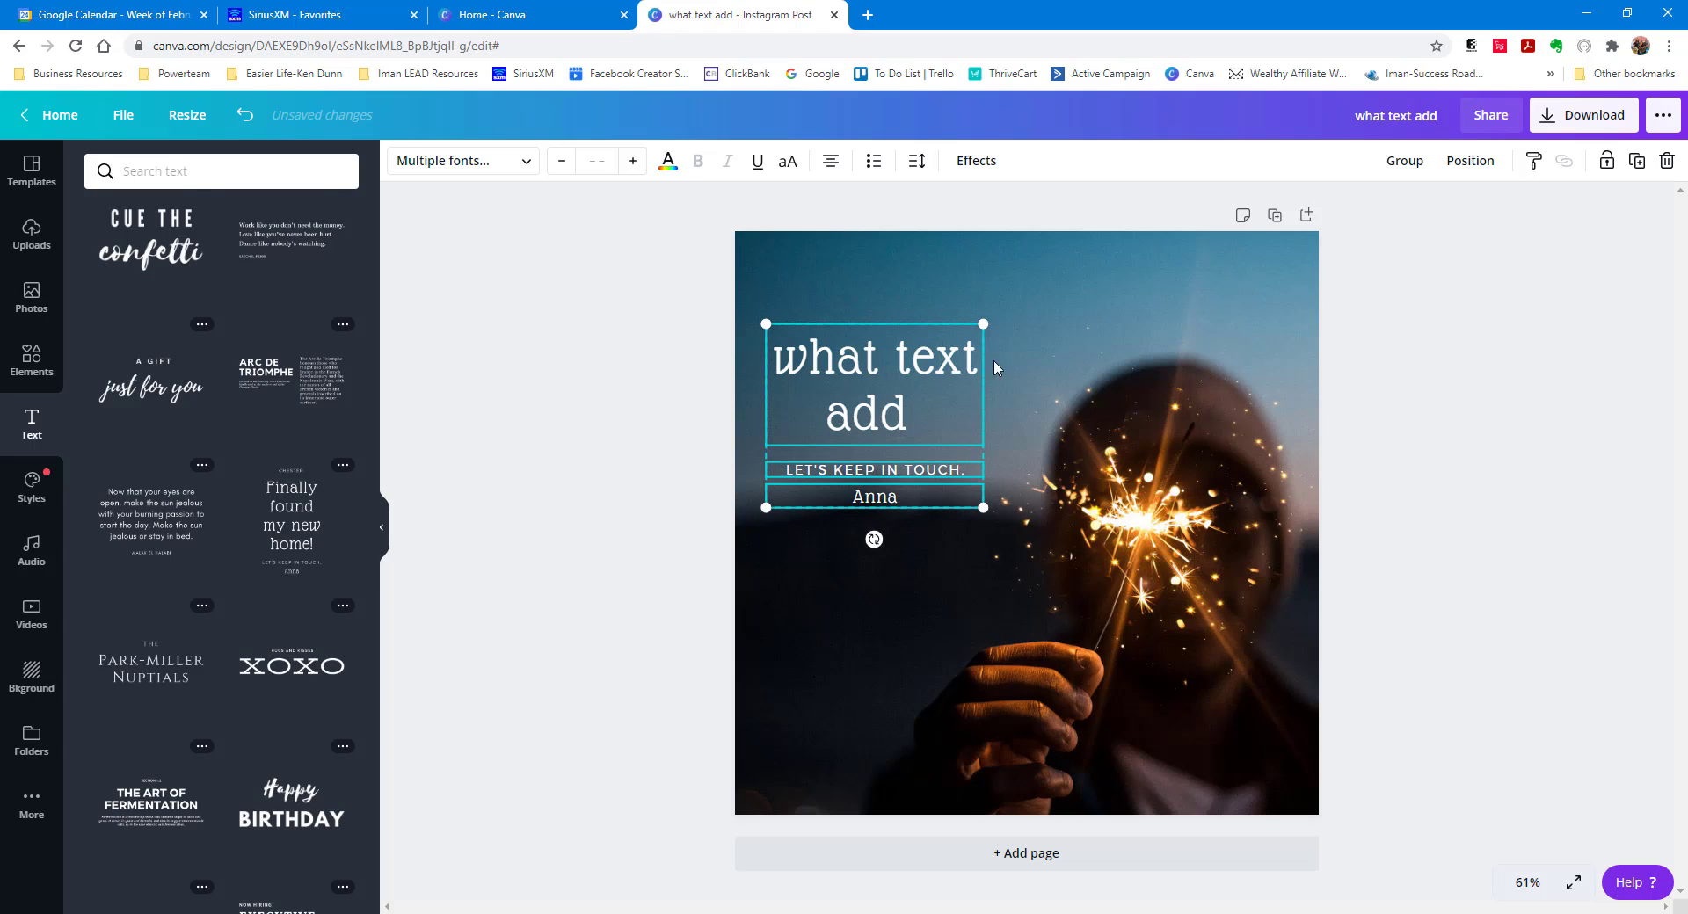
click(1041, 346)
Move the heading close to the page's upper-left corner and place the two smaller lines centred directly beneath it
click(903, 371)
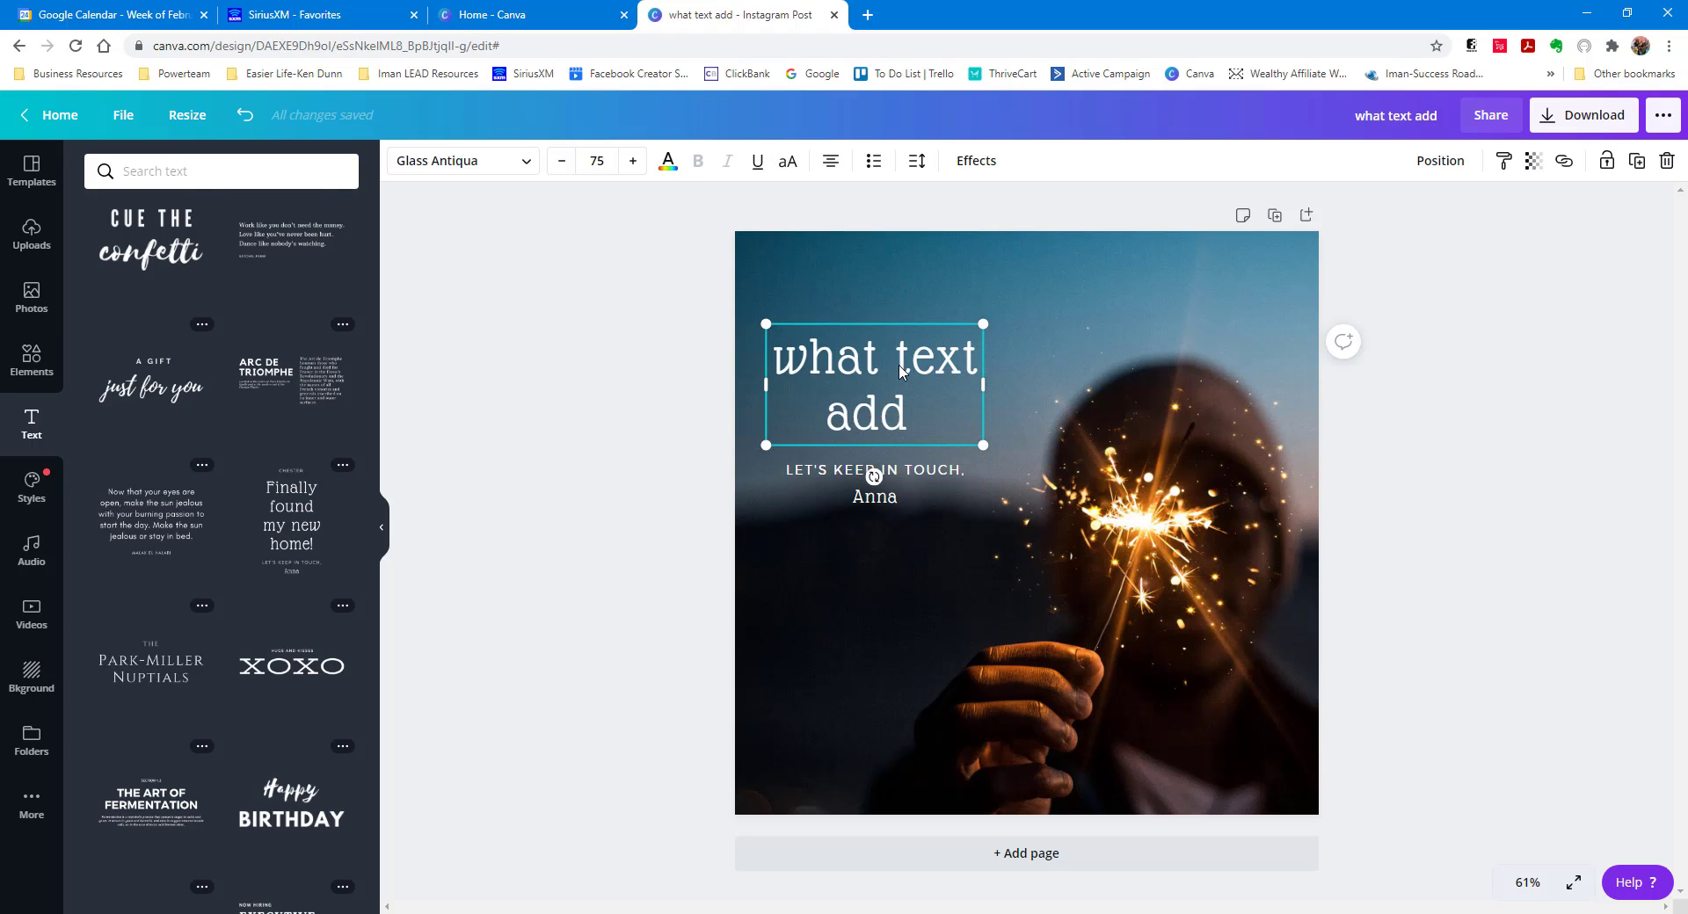
drag(903, 370, 881, 290)
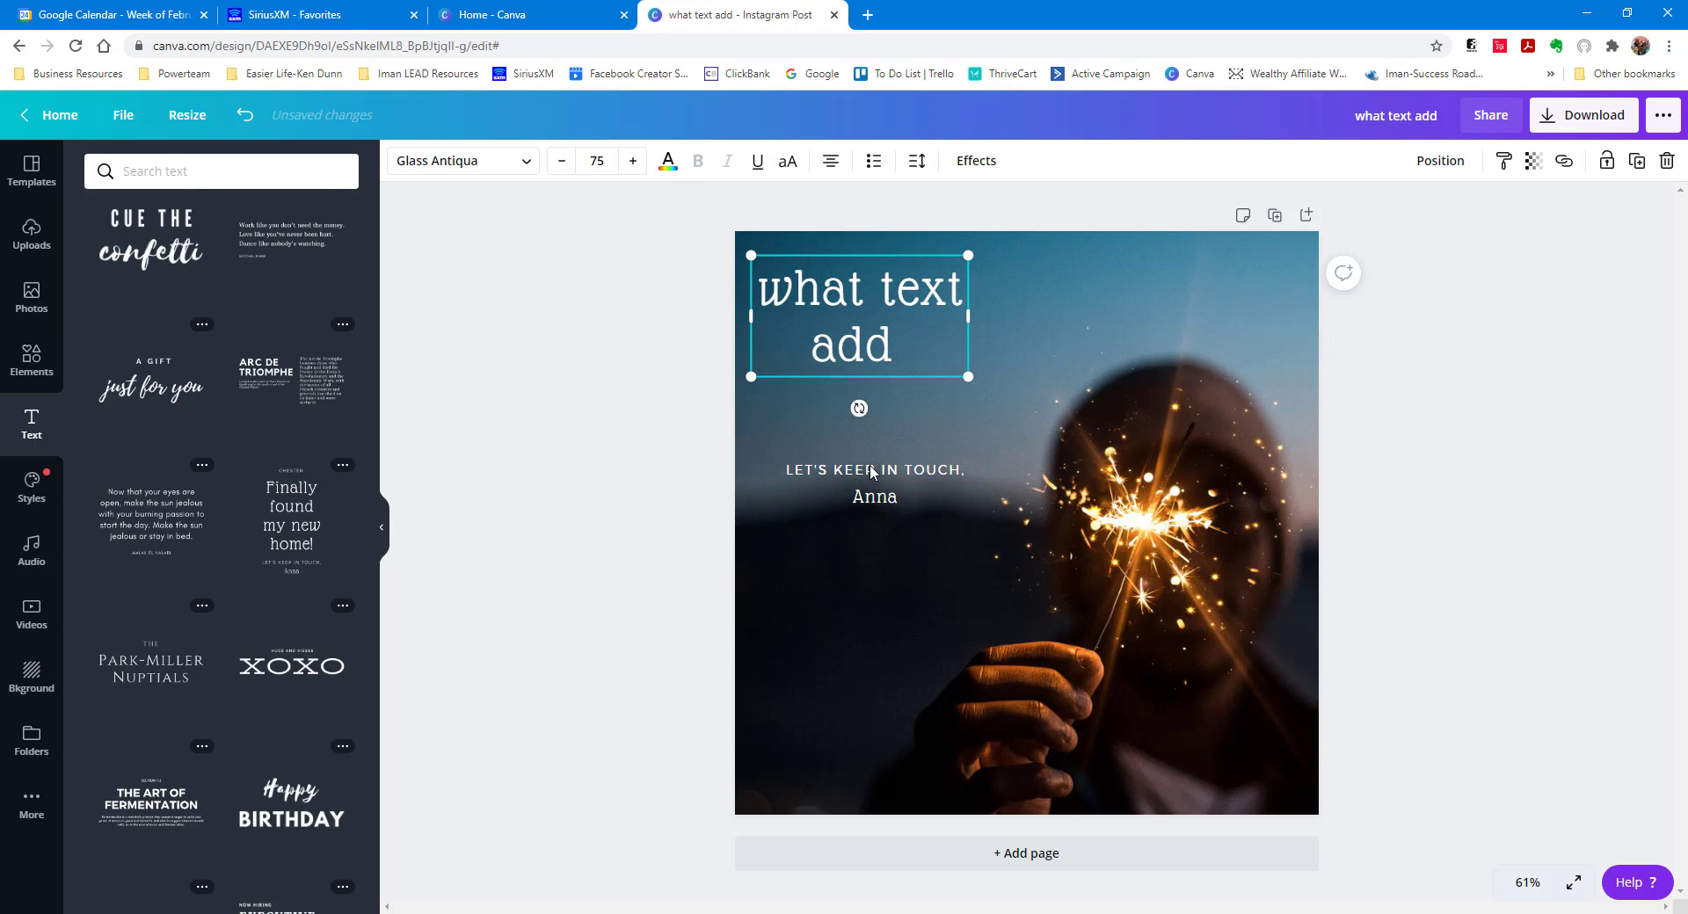
drag(871, 472, 845, 382)
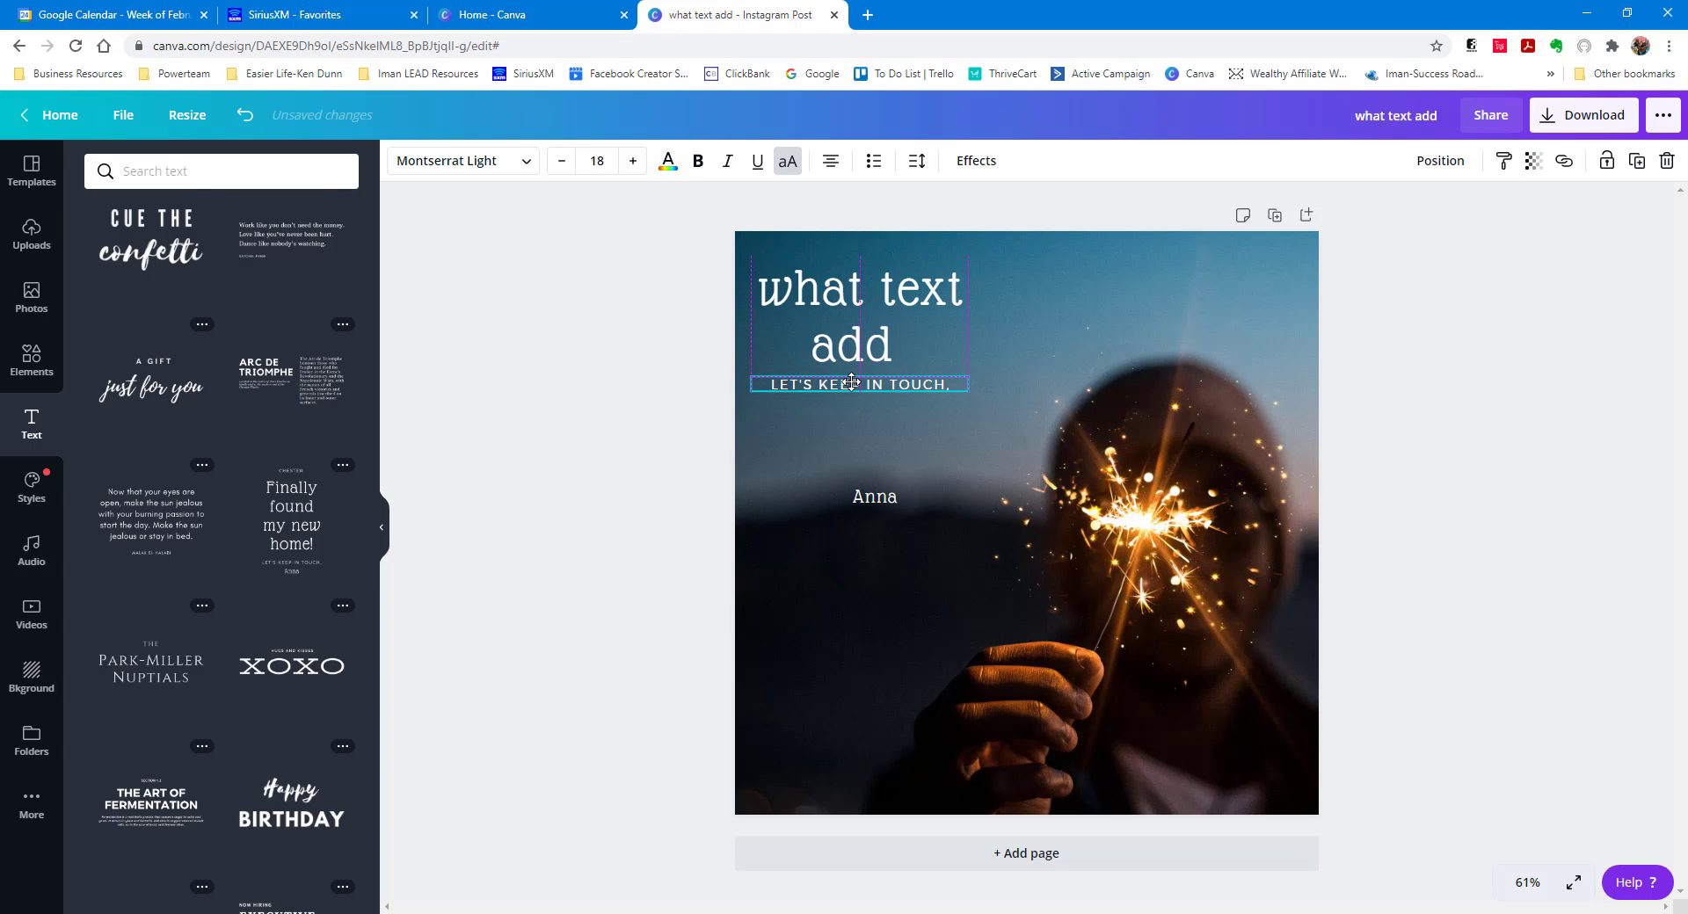
drag(875, 499, 864, 417)
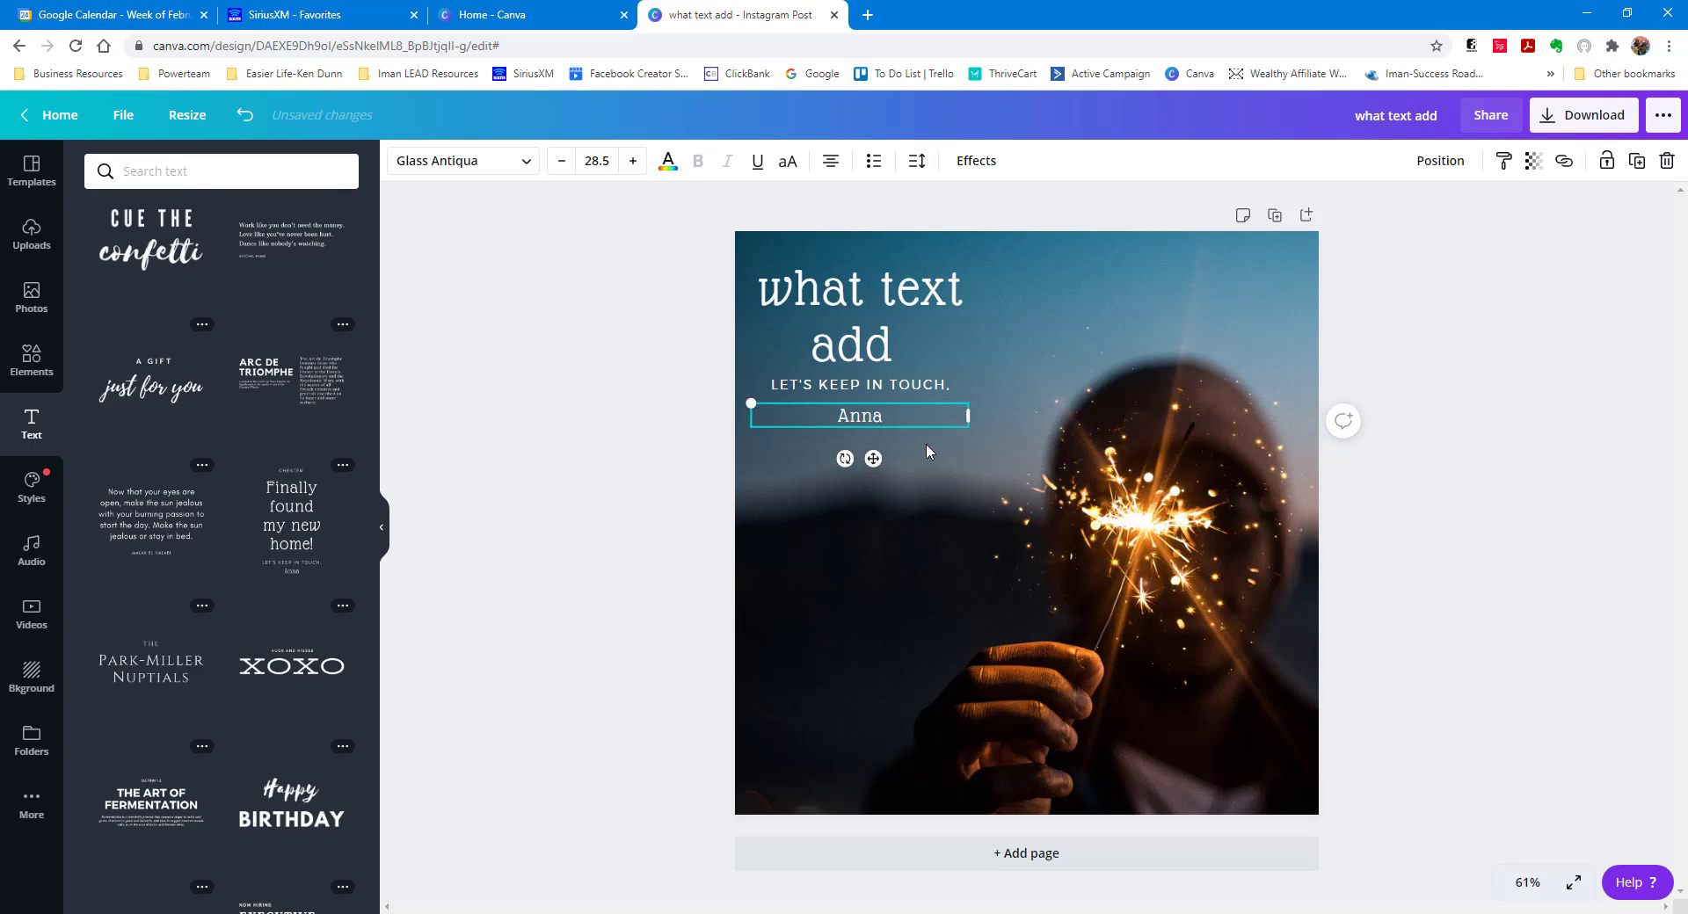
Delete the signature line and the "LET'S KEEP IN TOUCH," line beneath the heading
key(Delete)
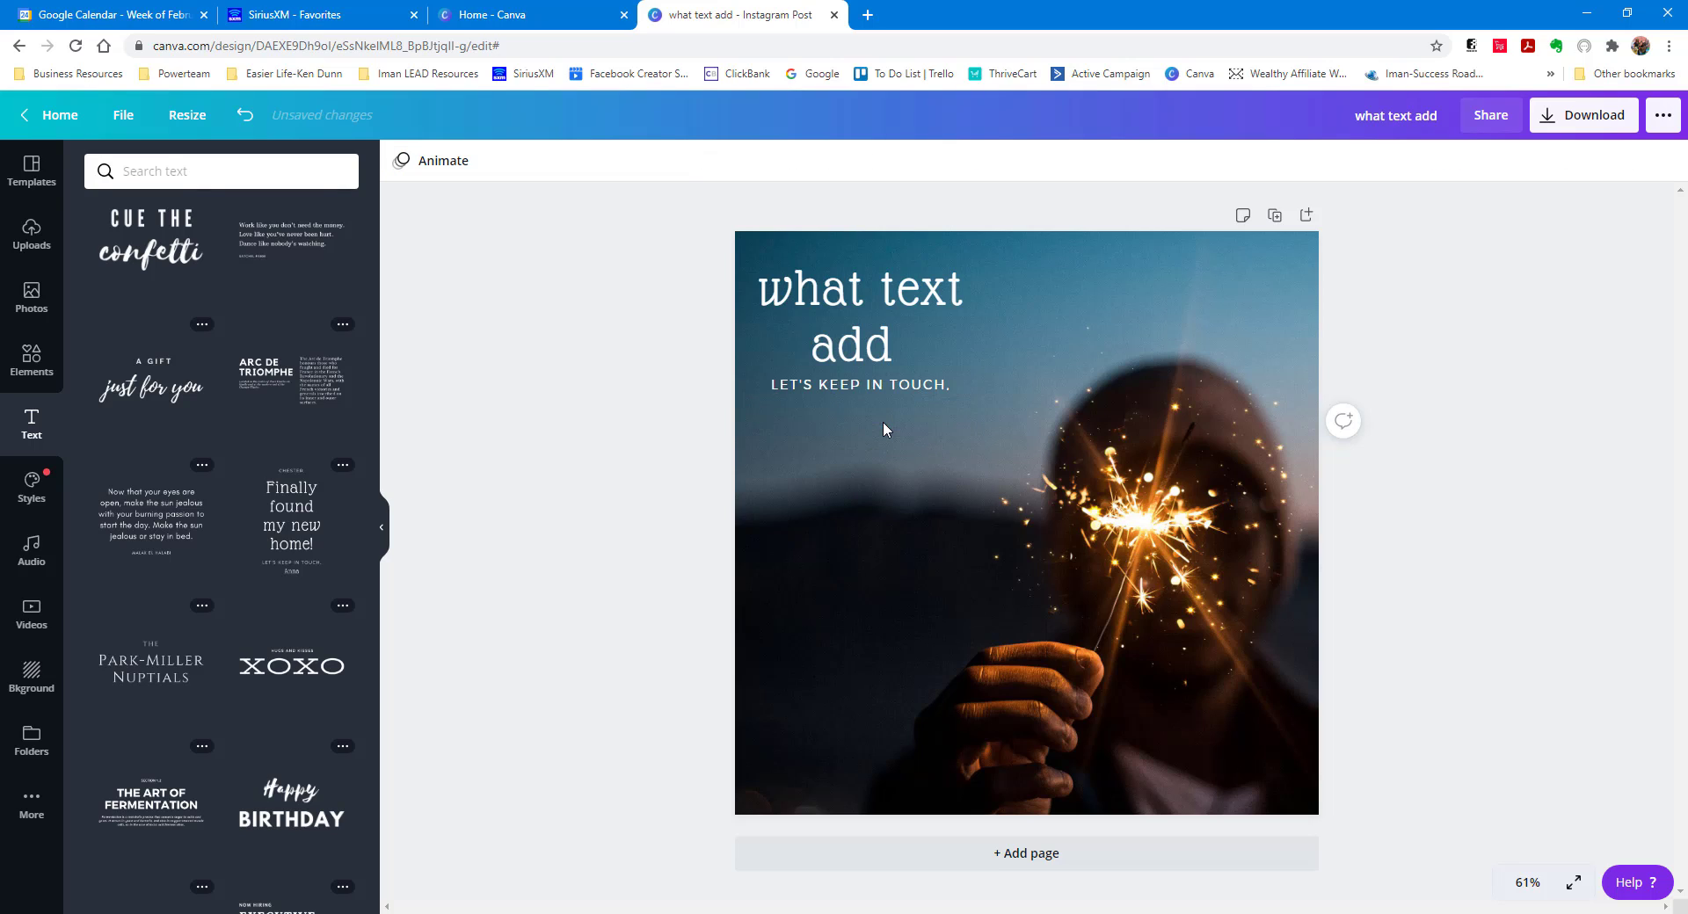
click(875, 389)
key(Delete)
Replace the heading text with "The Key To Success Is To Focus On Goals, Not Obstacles"
double_click(797, 290)
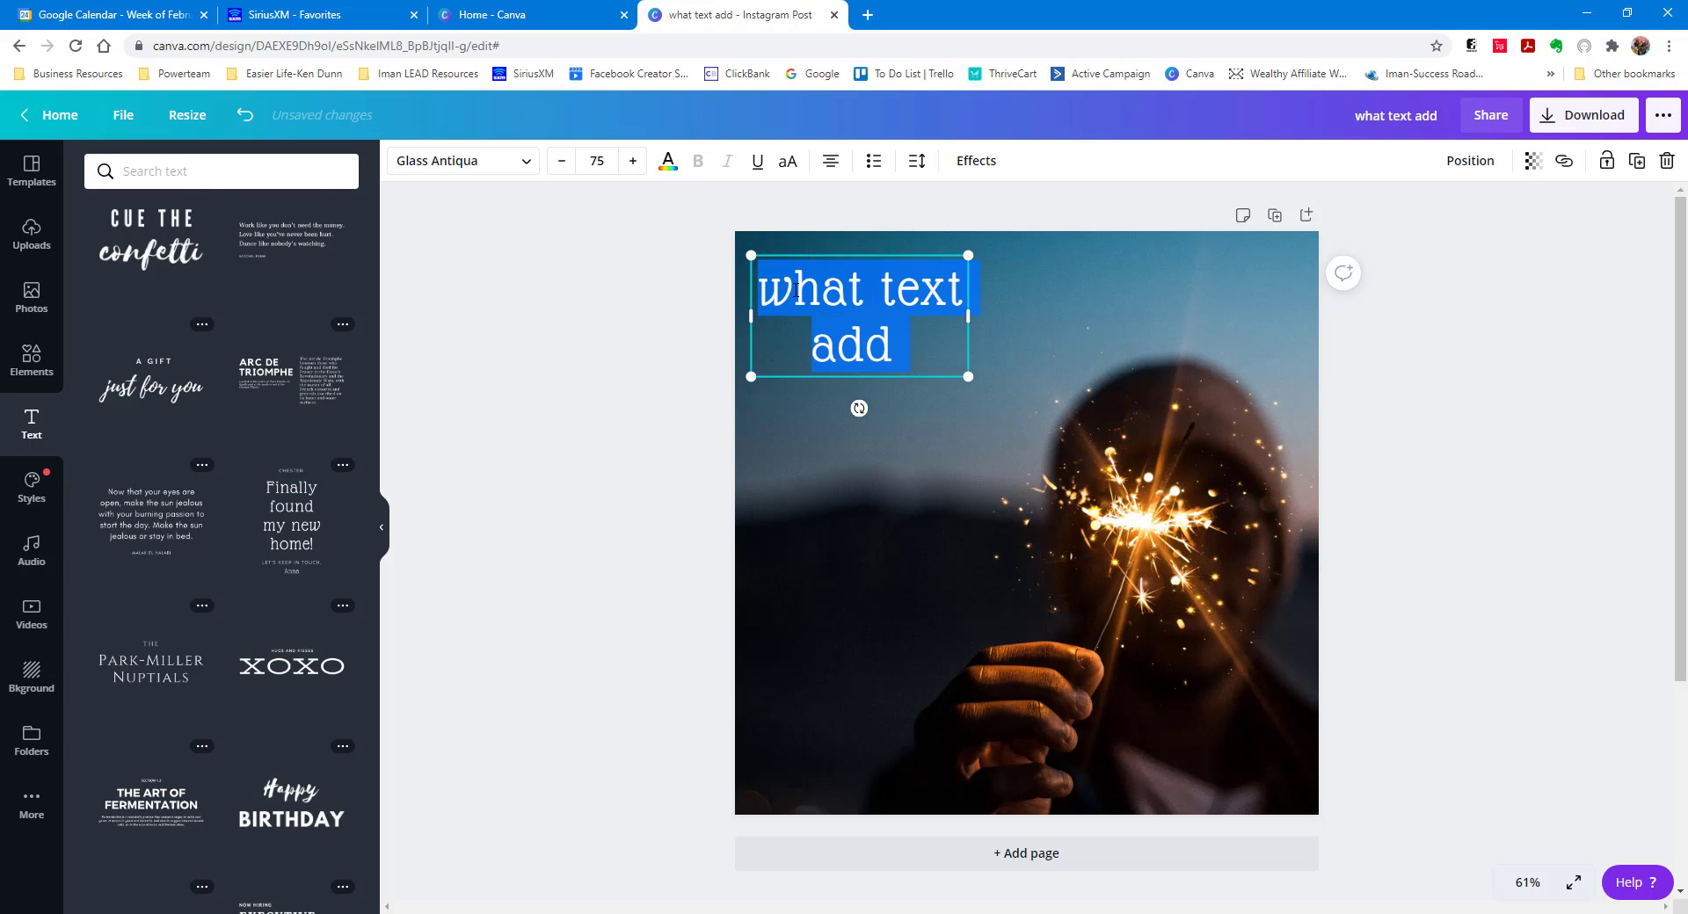
text(The )
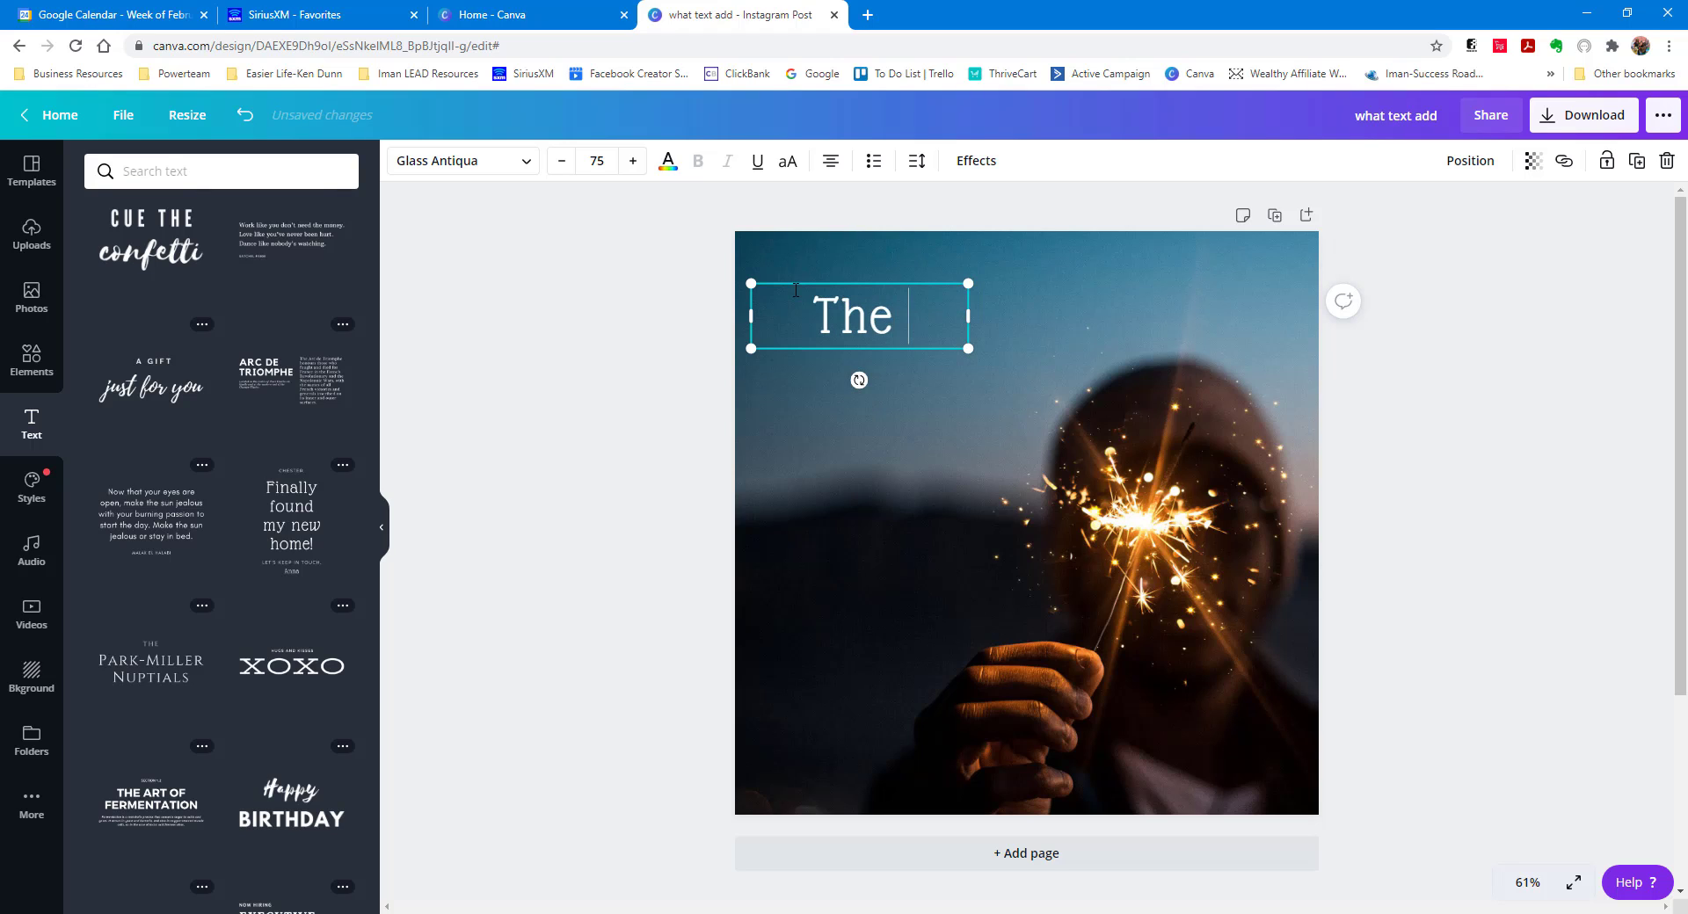
text(Key To Succe)
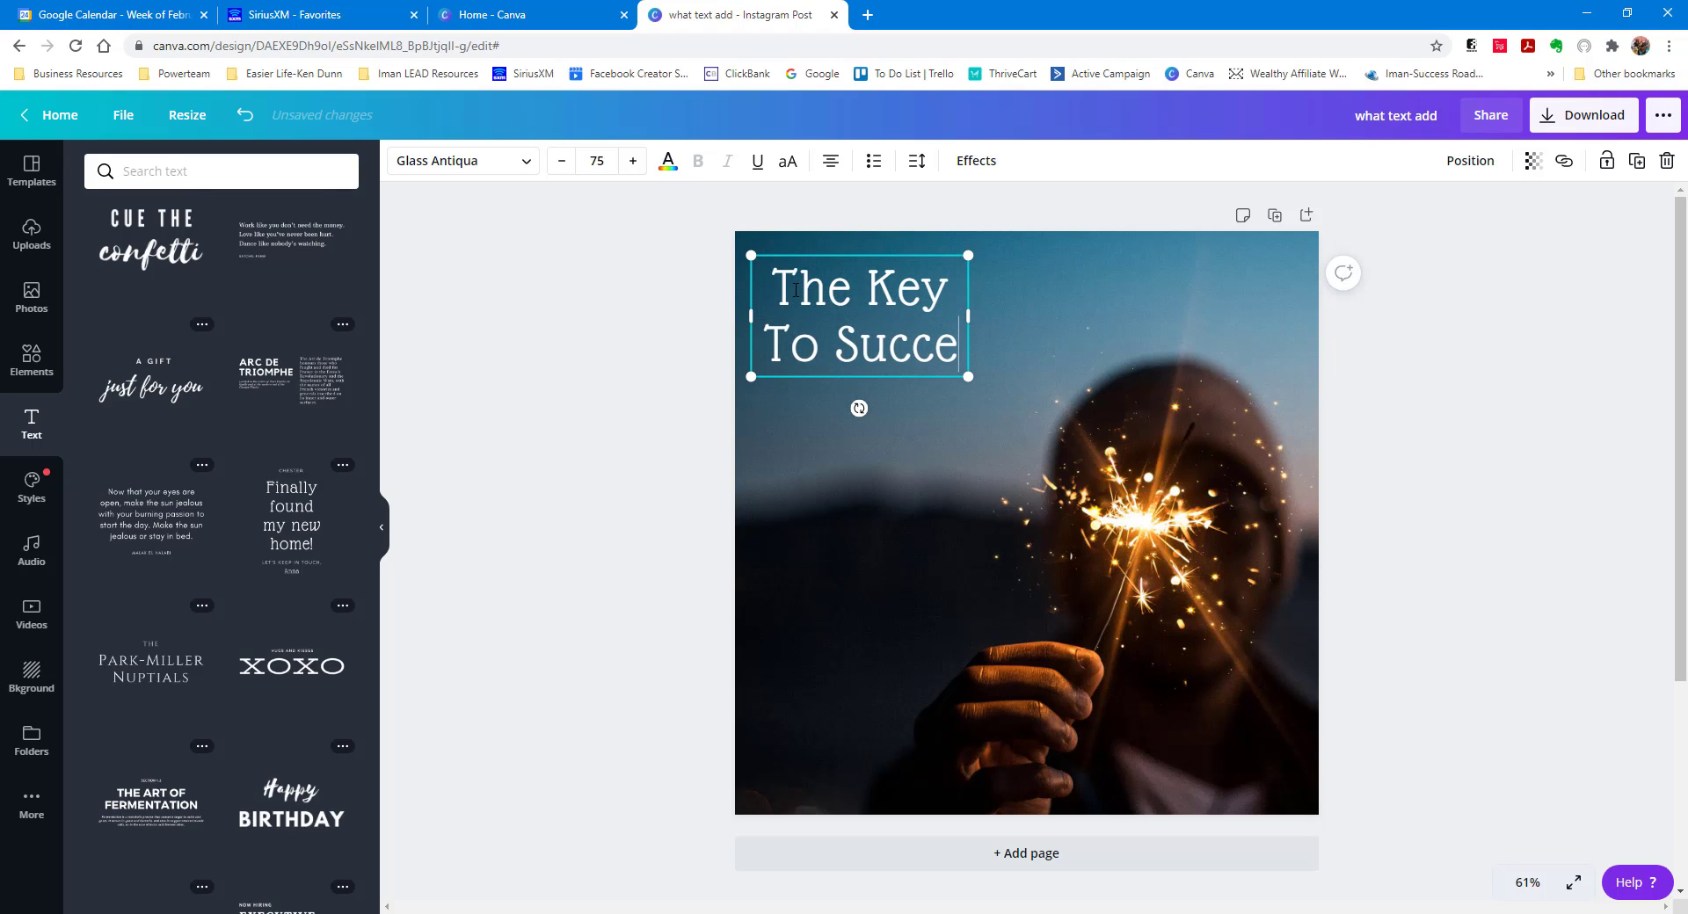
text(ss Is To Fo)
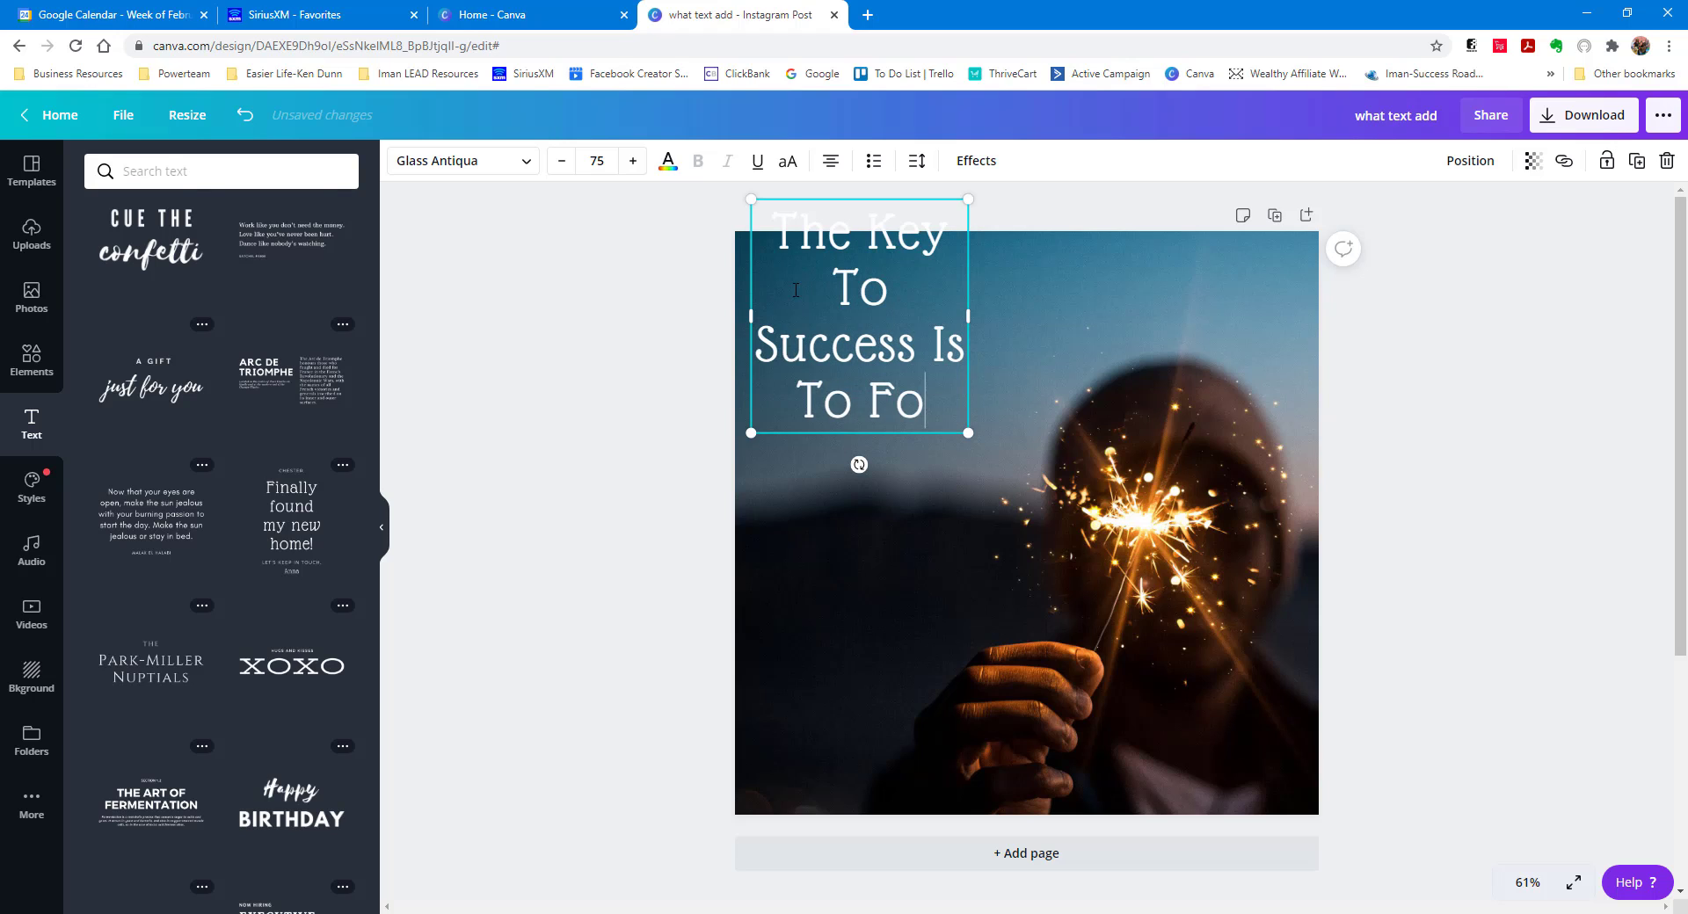
text(cus On Goals,)
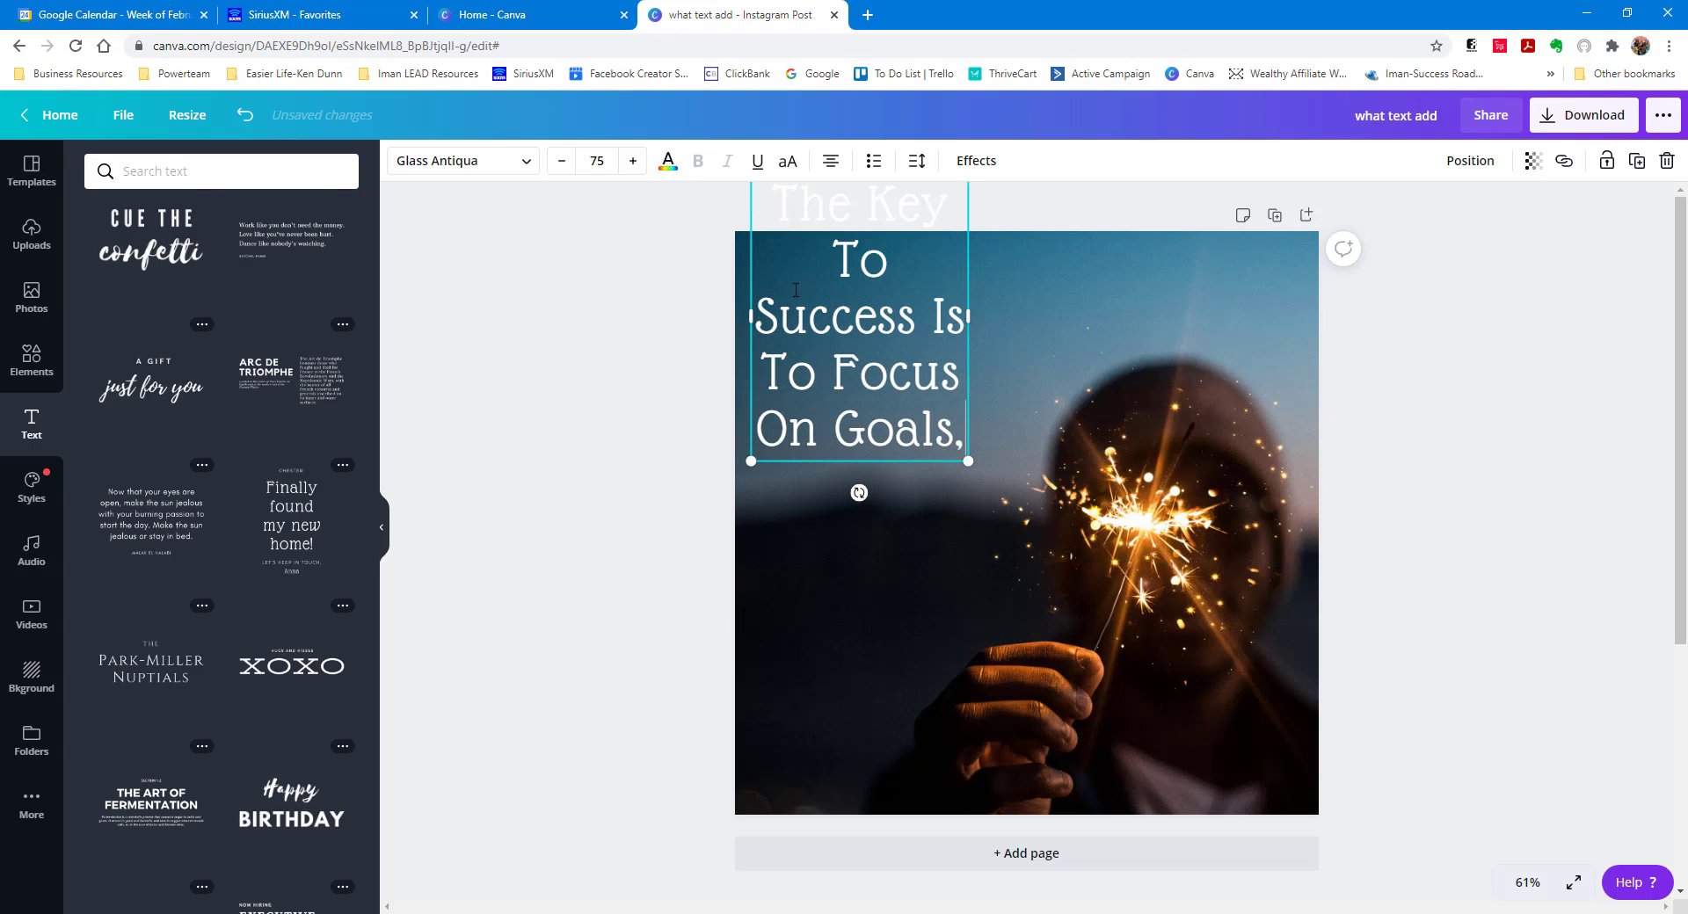
text( Not Obstacles)
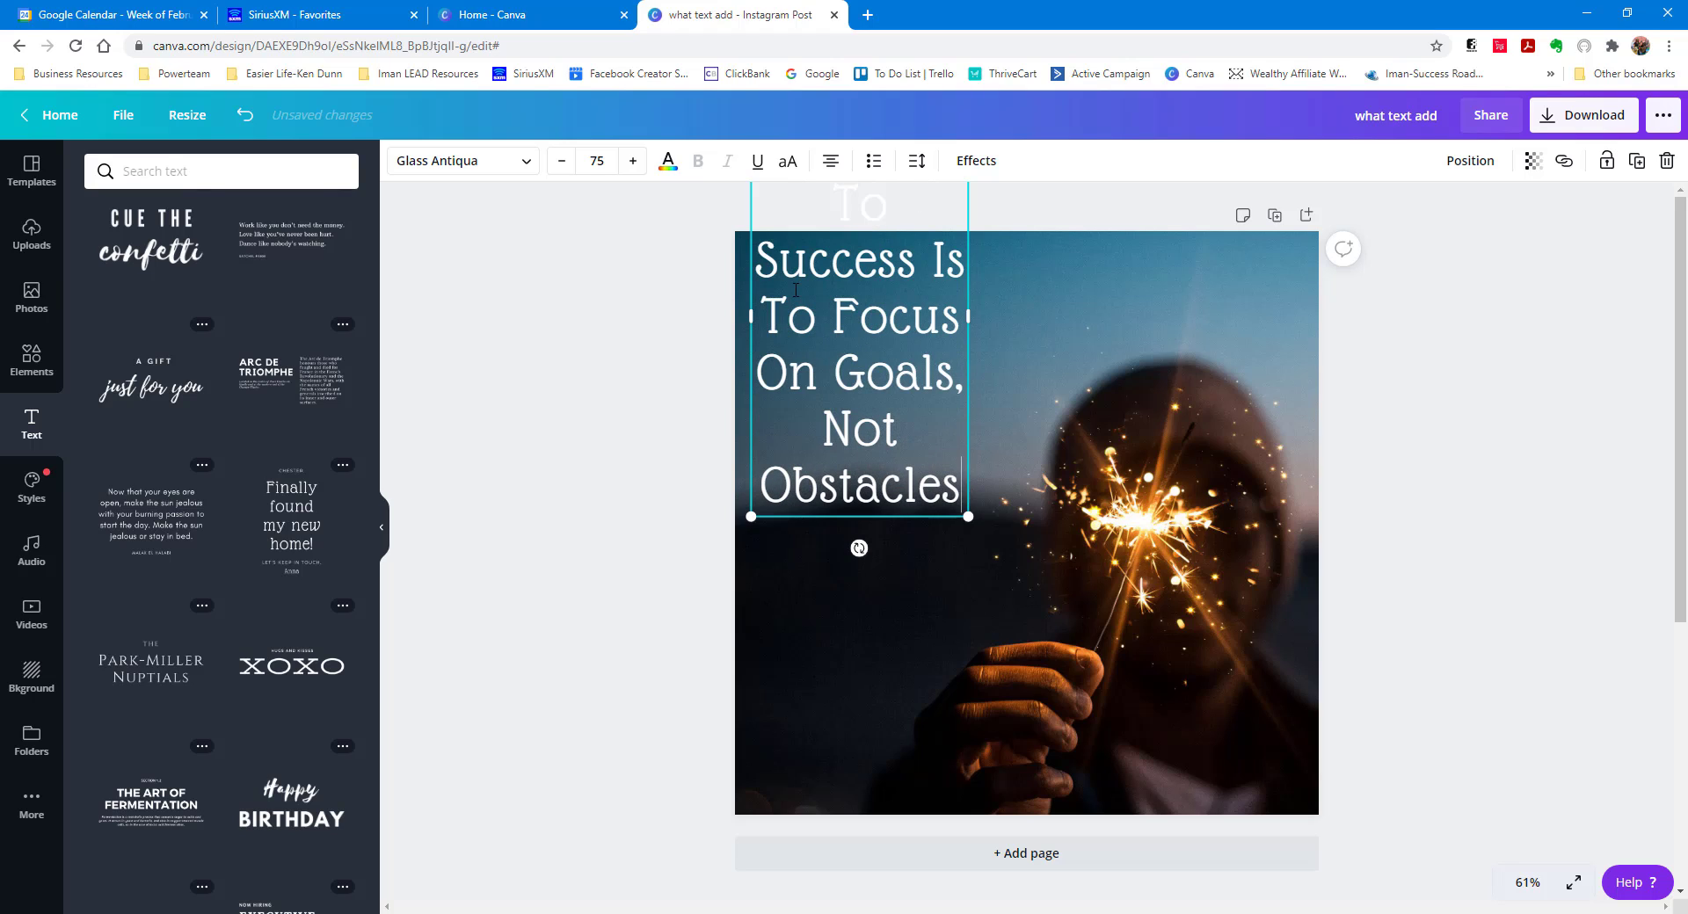
click(1054, 331)
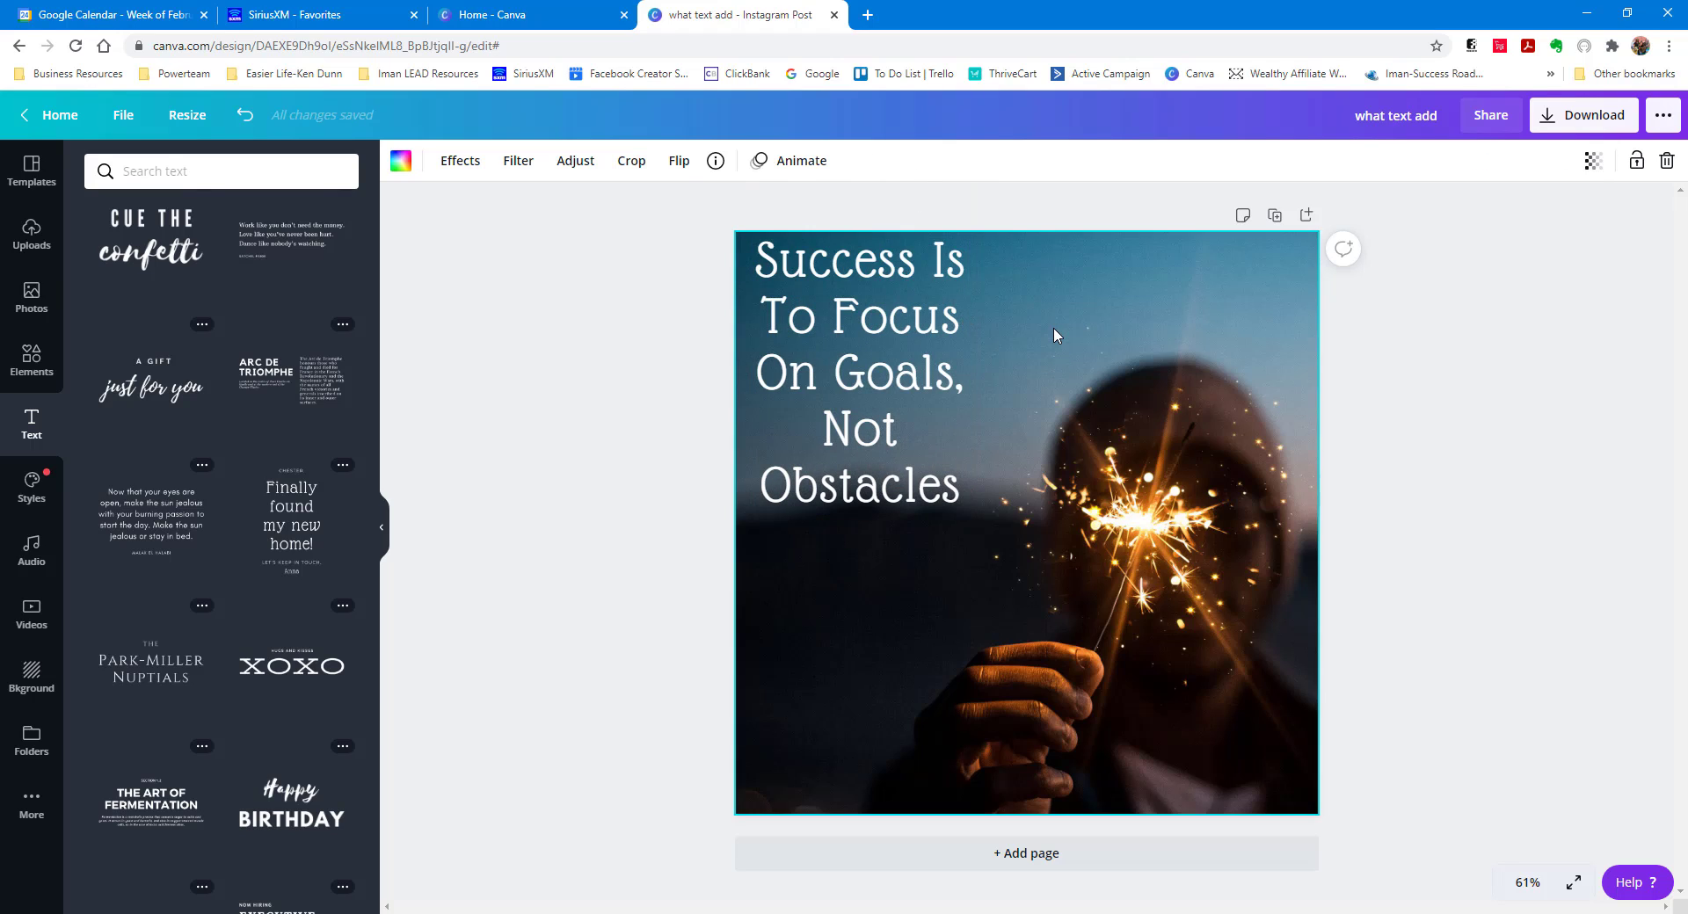
Move the heading down until it lies fully on the page and widen its text box so the text wraps onto four lines
click(960, 290)
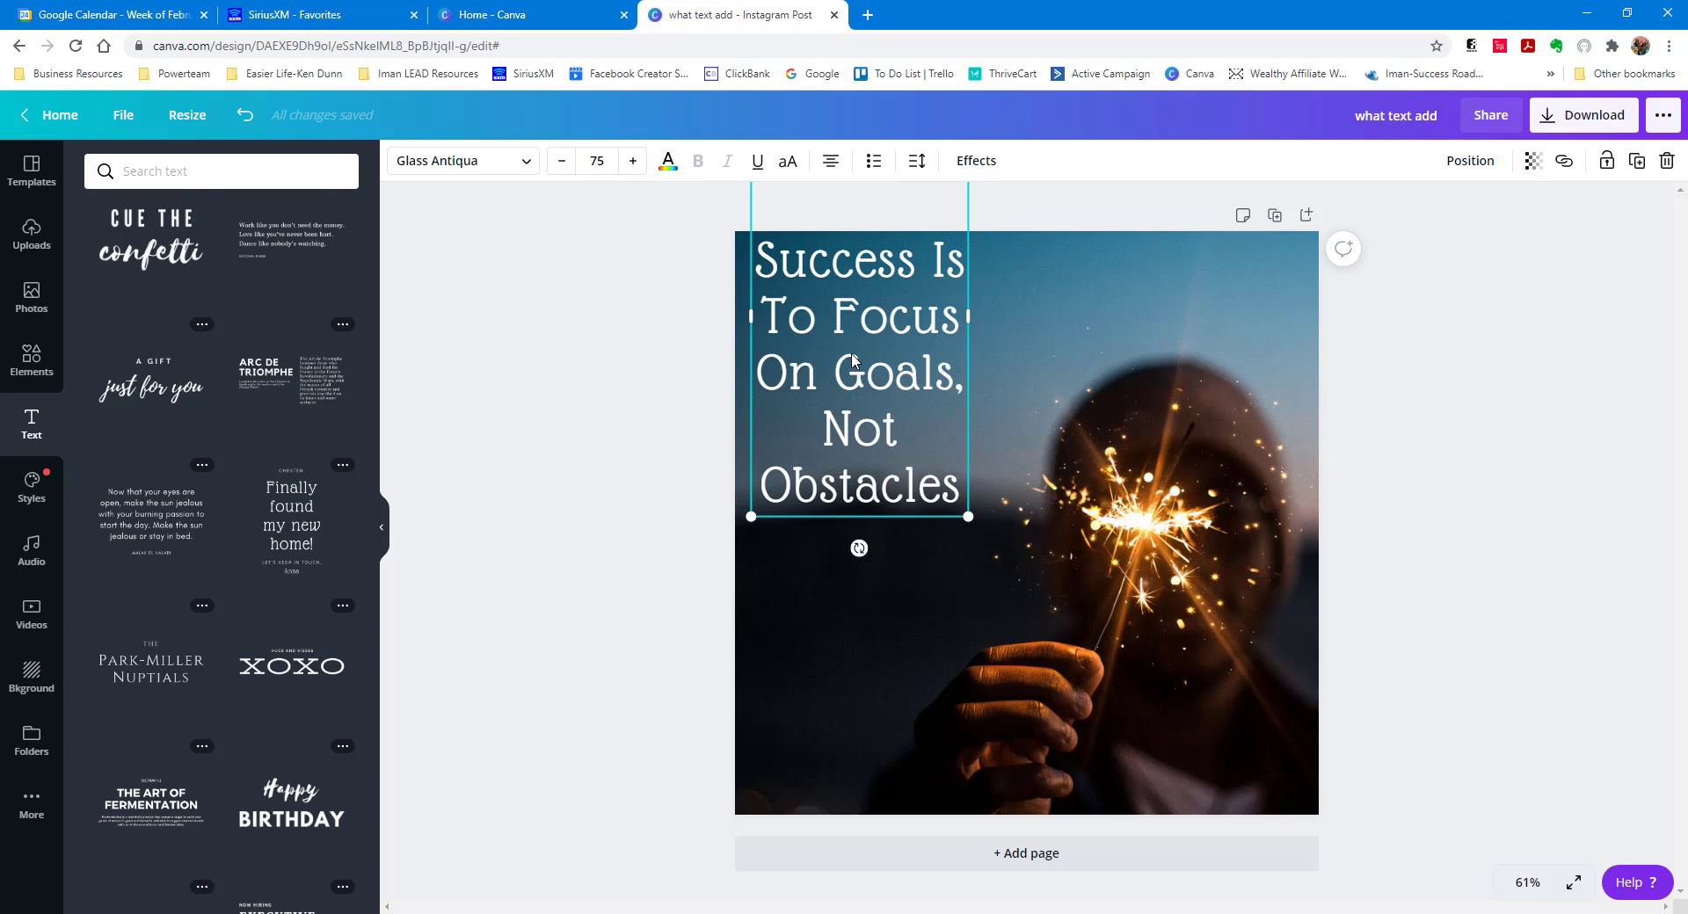
drag(865, 373, 854, 488)
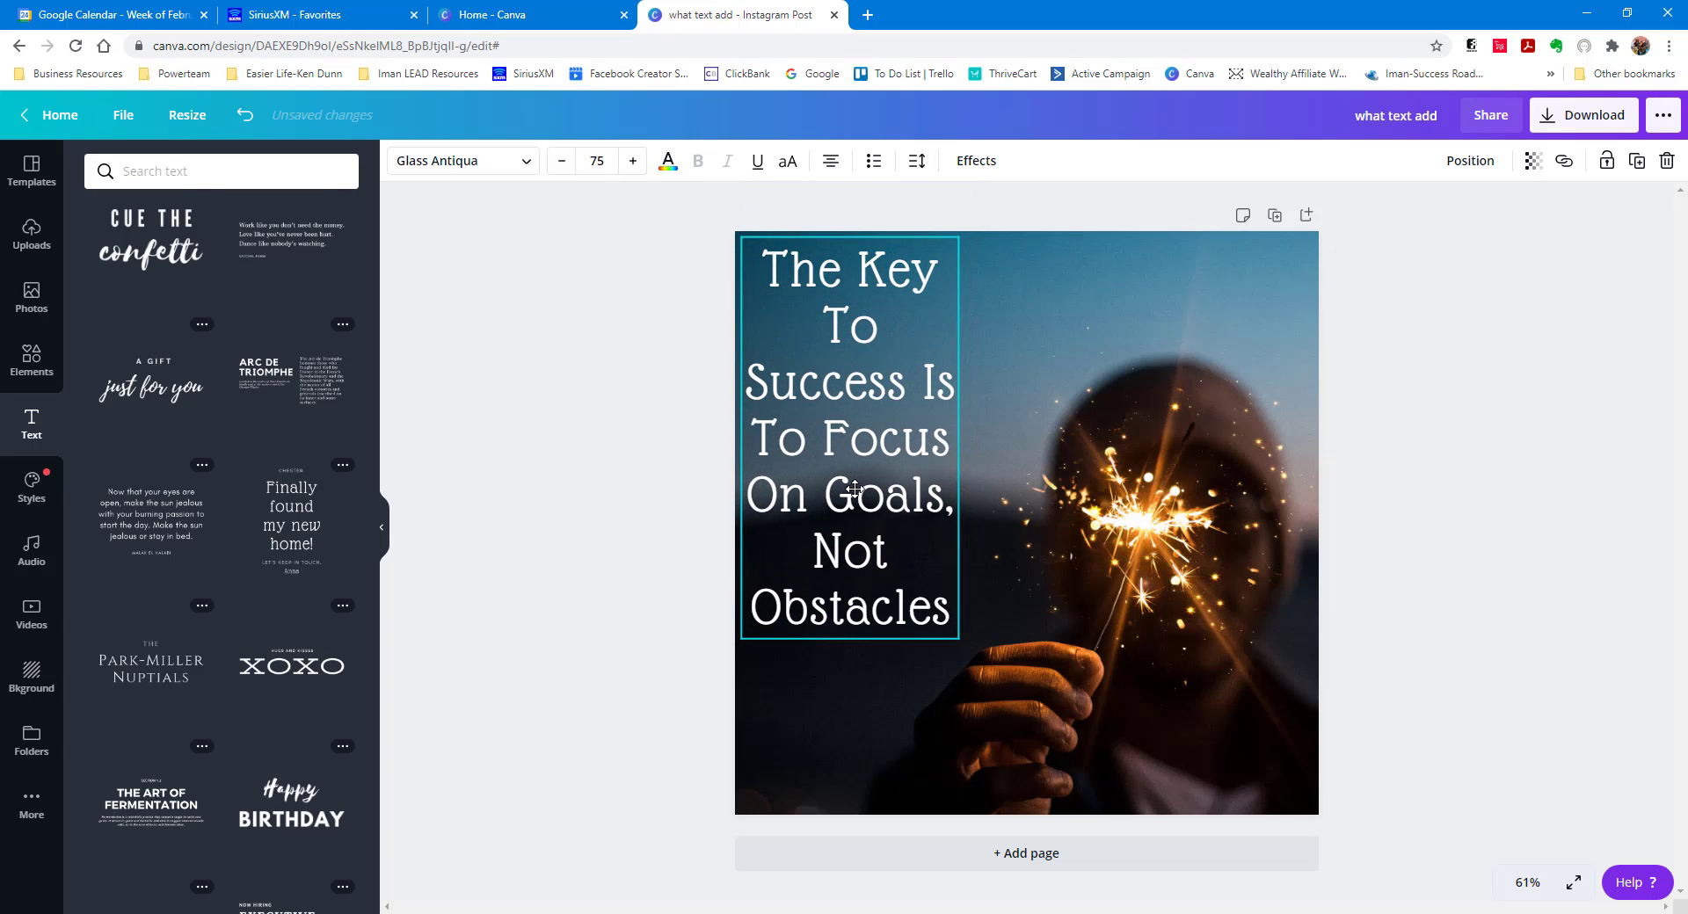
click(1025, 396)
click(922, 447)
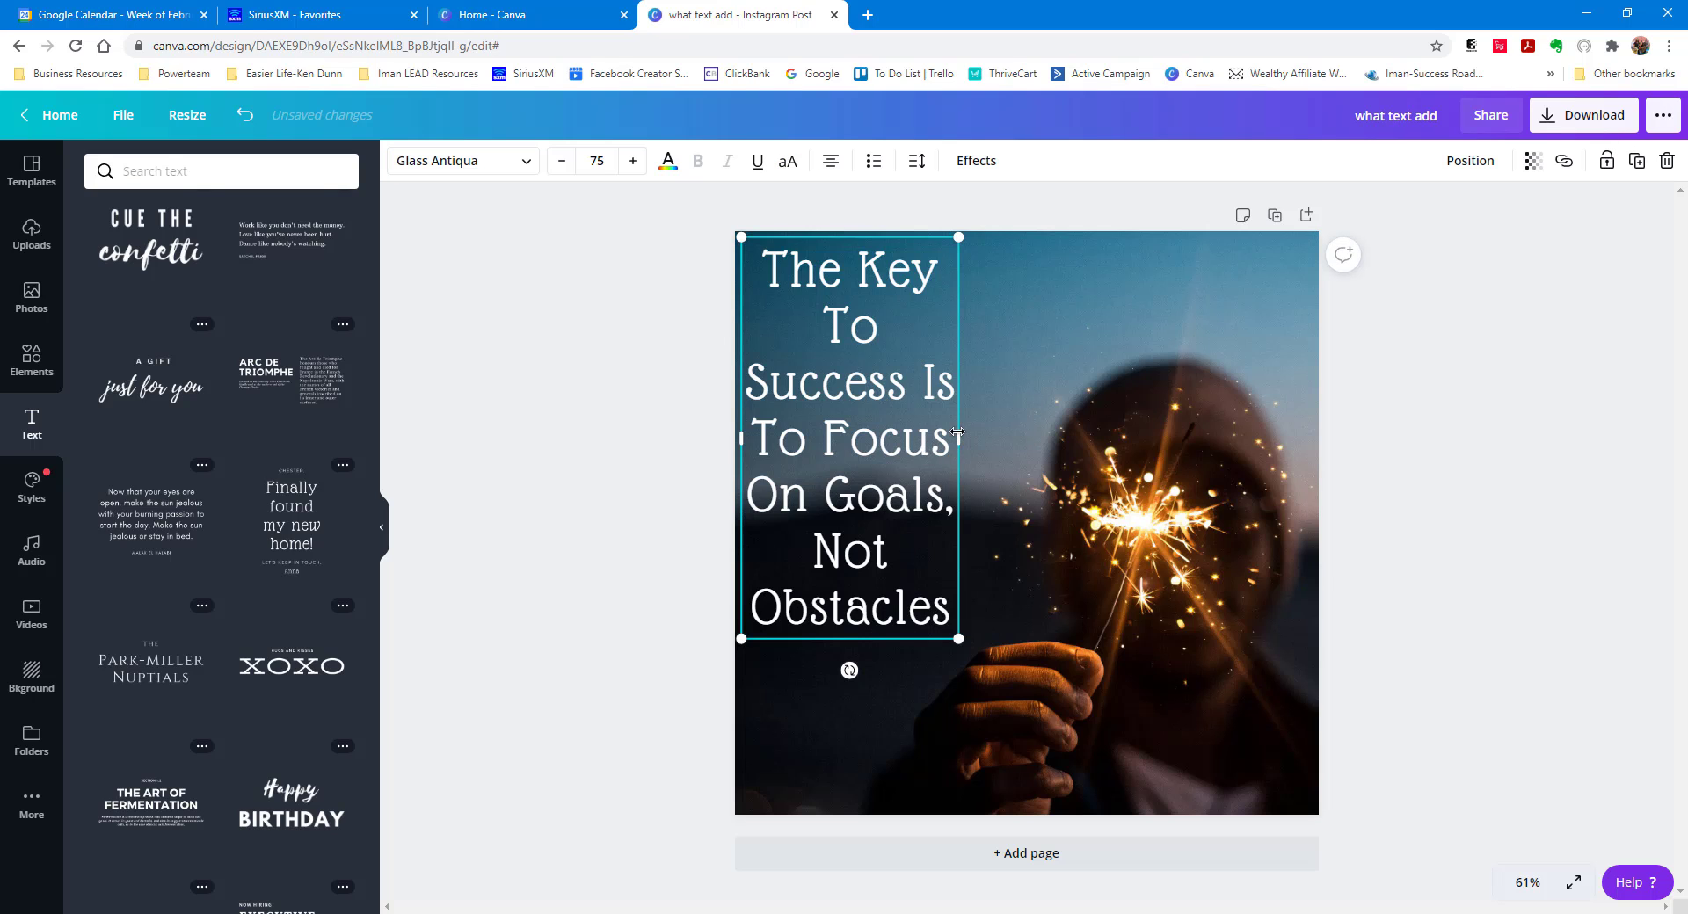
drag(957, 435, 1113, 443)
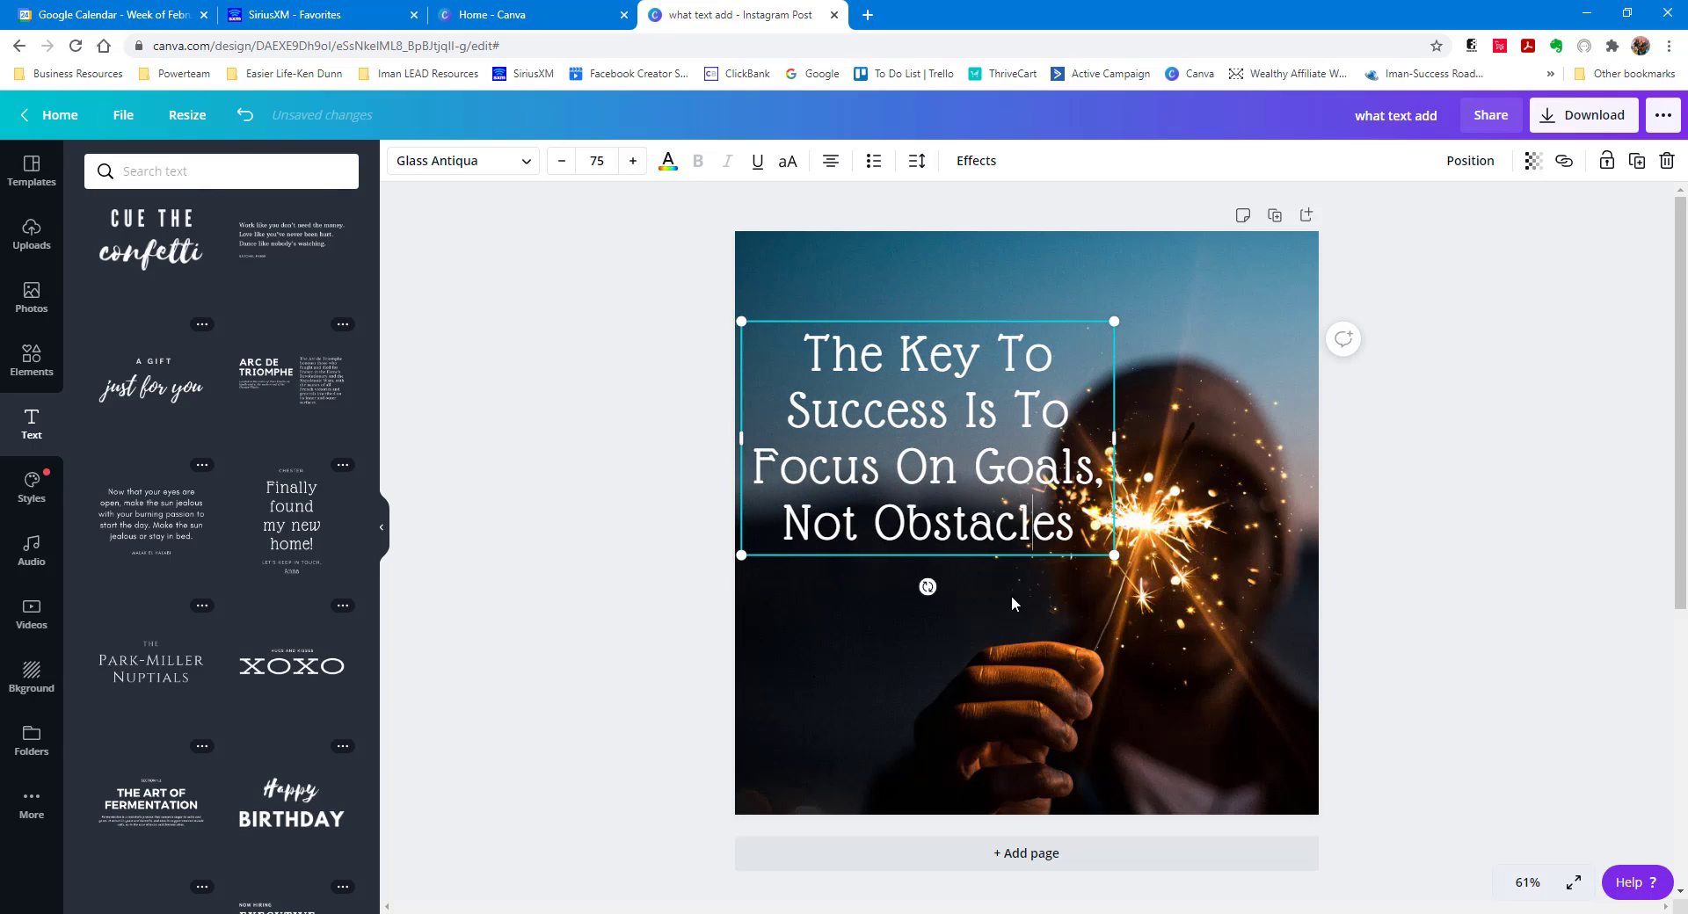
Move the four-line heading up into the blue sky area near the page's upper edge
click(1011, 611)
drag(1008, 479, 1012, 403)
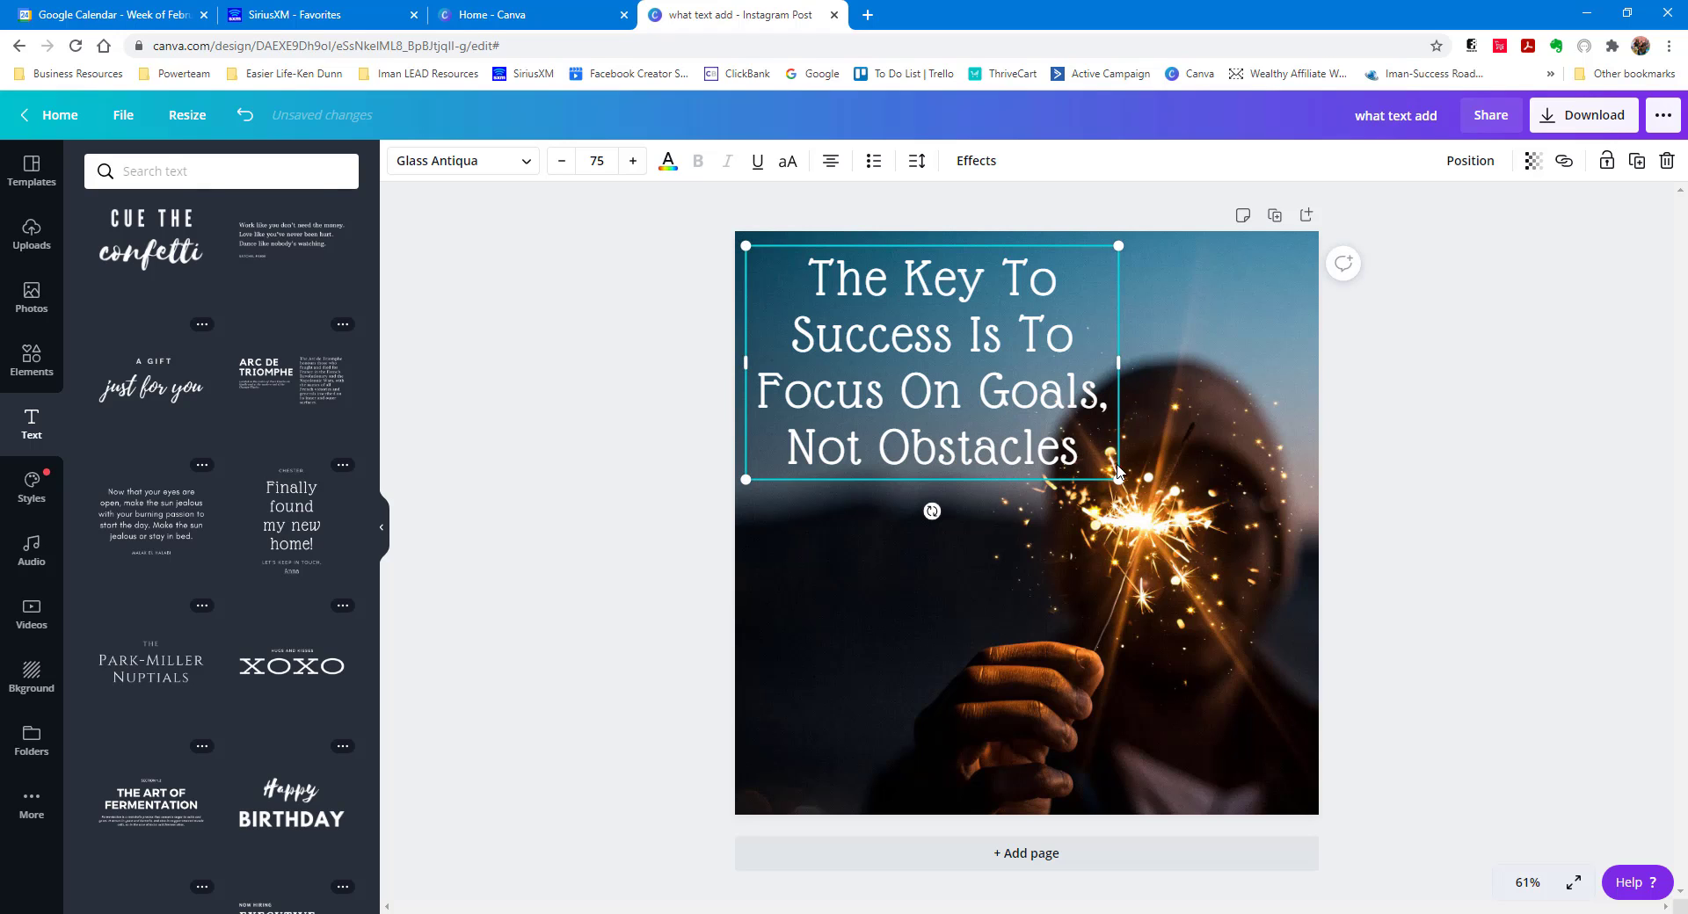
click(930, 597)
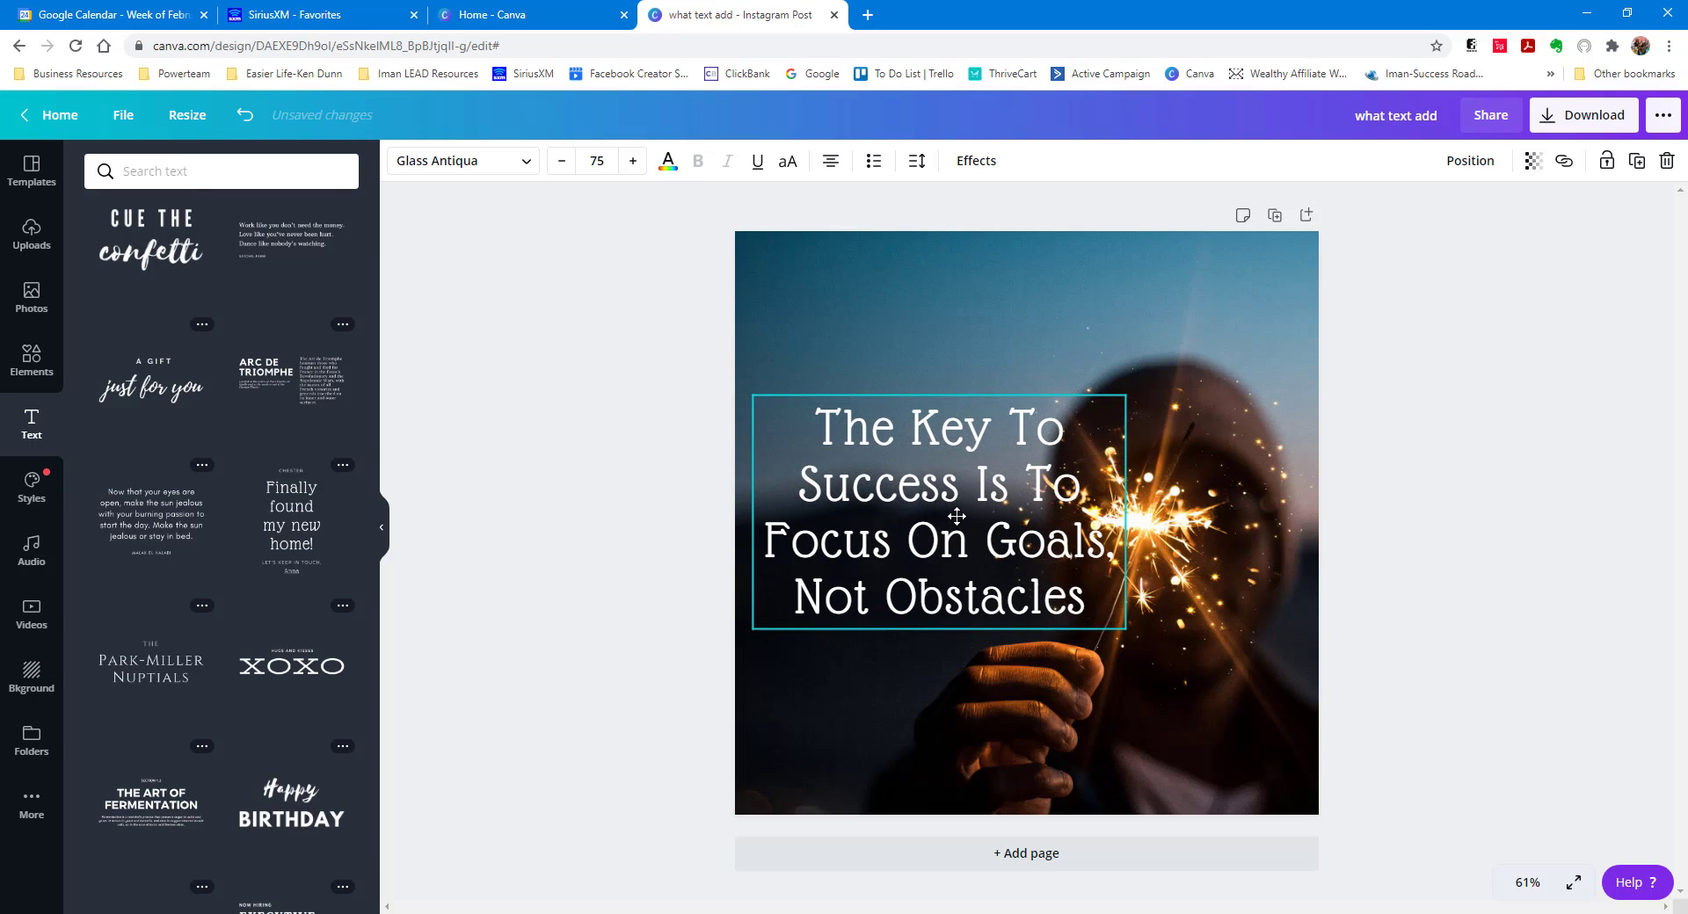